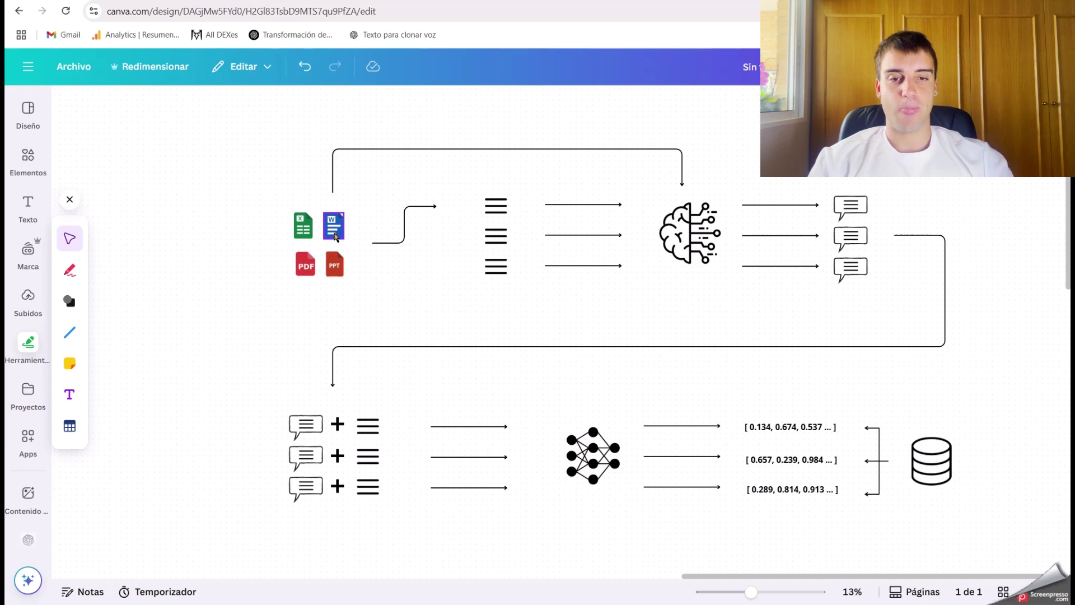
- Examine the diagram's upper flow from source documents through chunks to the language model, along with the photosynthesis text-splitting example
scroll(518, 263, "right", 2)
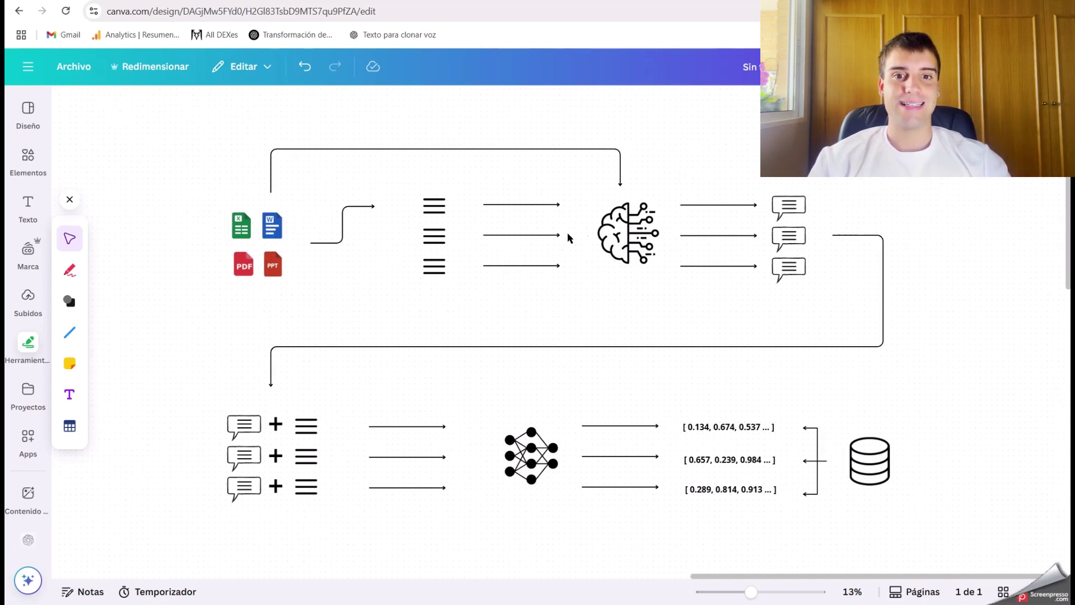
scroll(574, 263, "left", 1)
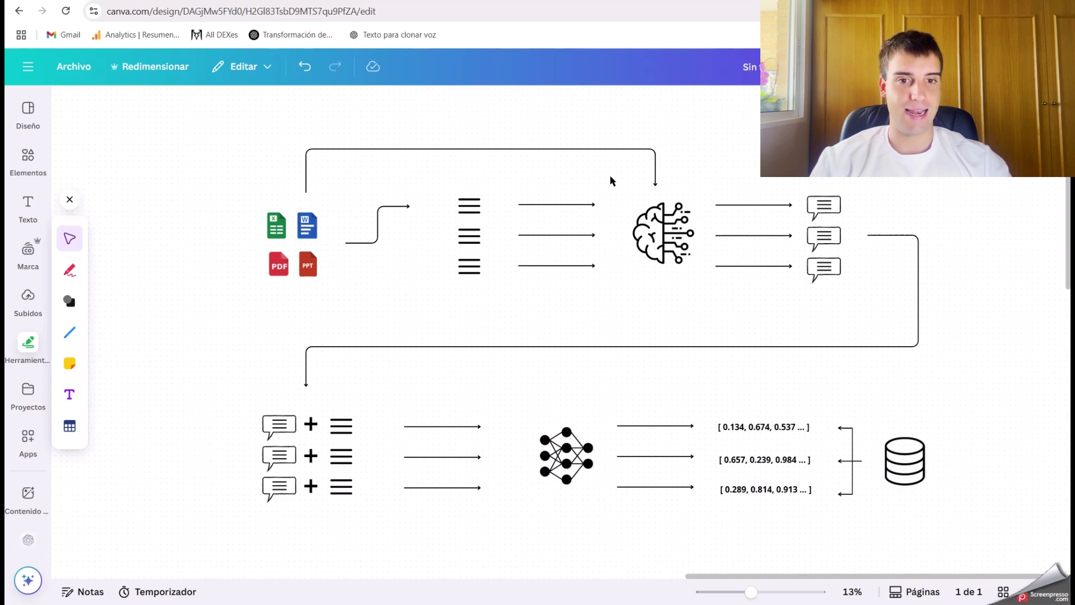
scroll(662, 236, "right", 1)
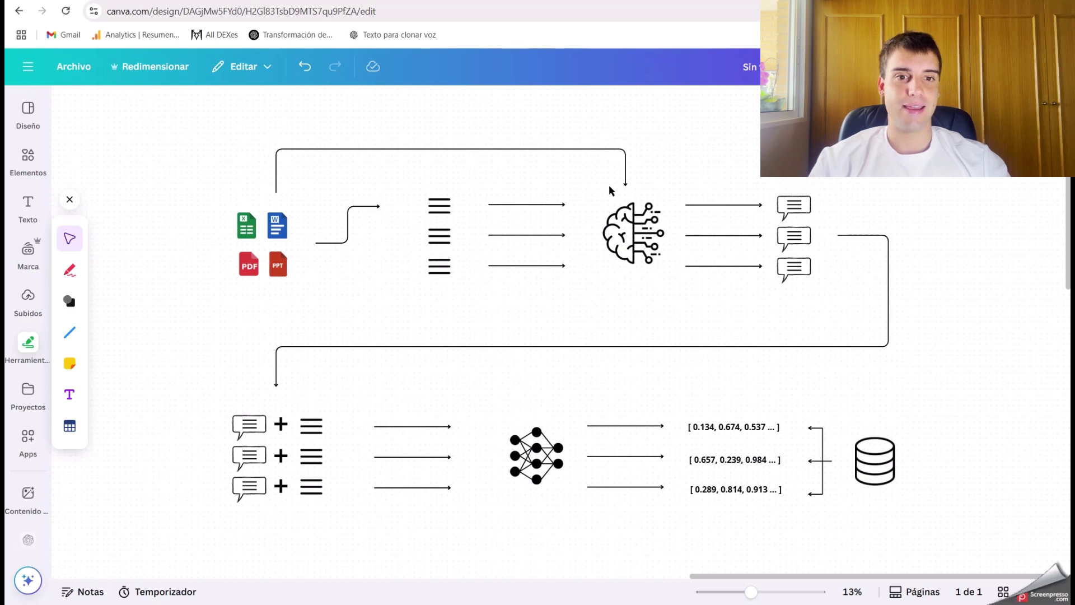
scroll(736, 183, "right", 1)
scroll(735, 183, "right", 1)
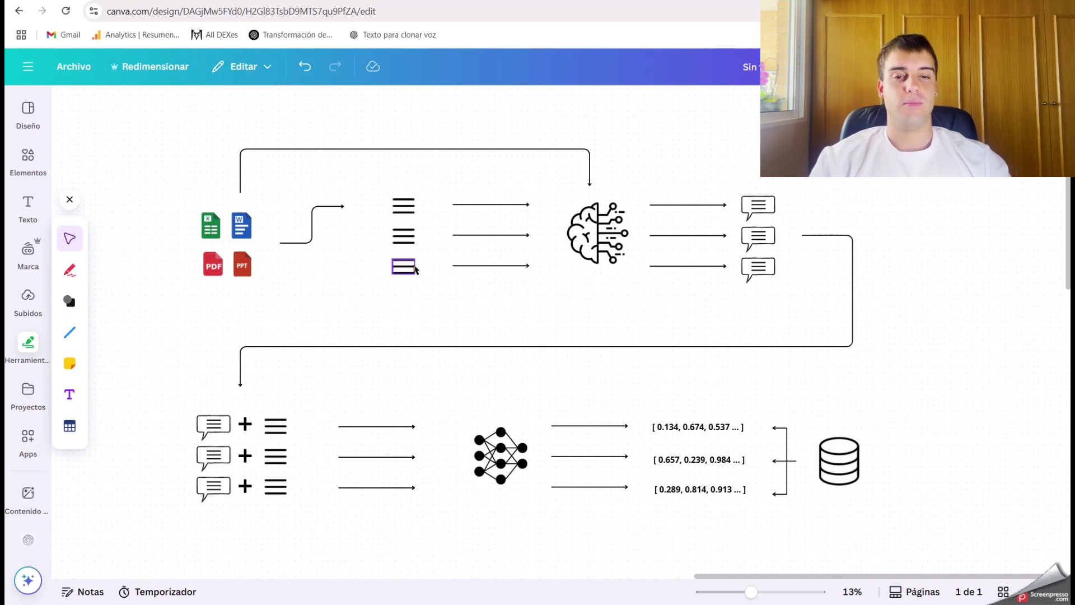
scroll(694, 146, "left", 3)
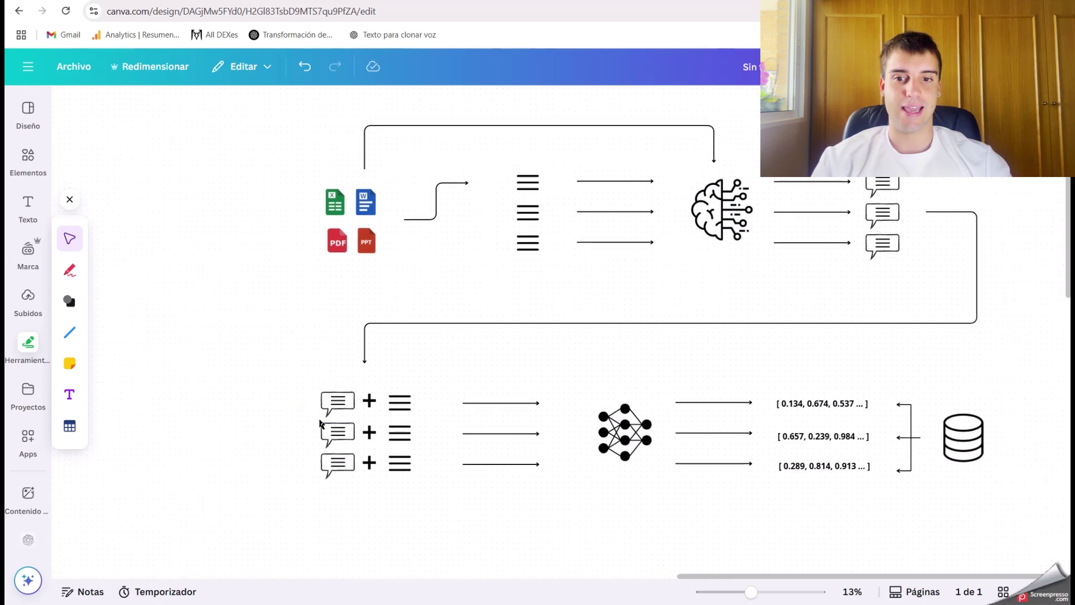
scroll(322, 426, "left", 2)
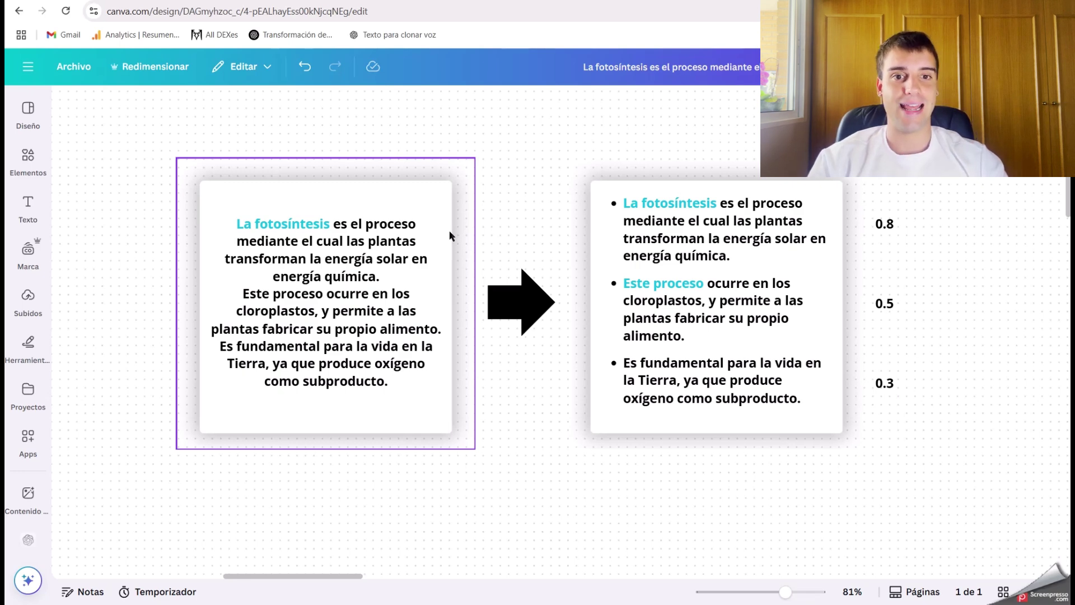
scroll(682, 317, "left", 1)
scroll(682, 316, "up", 1)
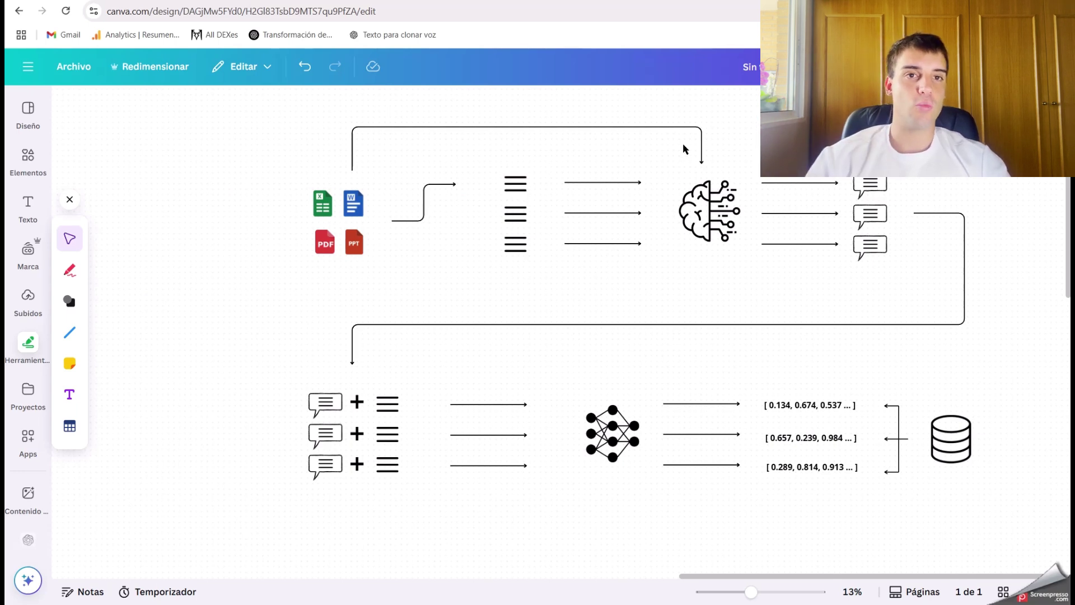
- Examine the diagram's lower flow from context-plus-chunk pairs through the embedding model to vectors and the database, and review the whole Contextual Retrieval diagram
scroll(553, 299, "down", 3)
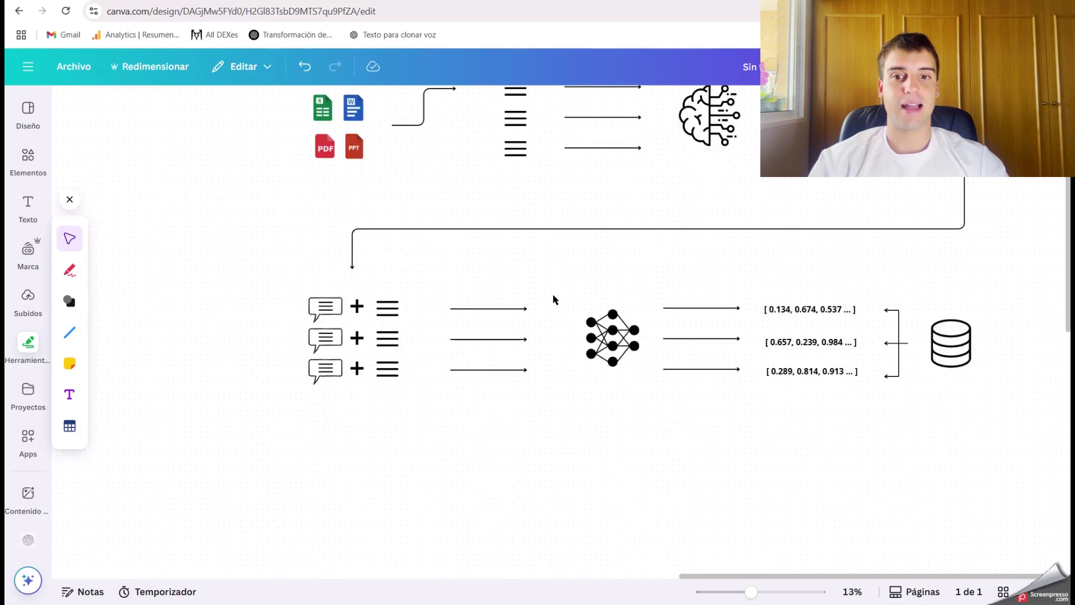
scroll(553, 300, "left", 2)
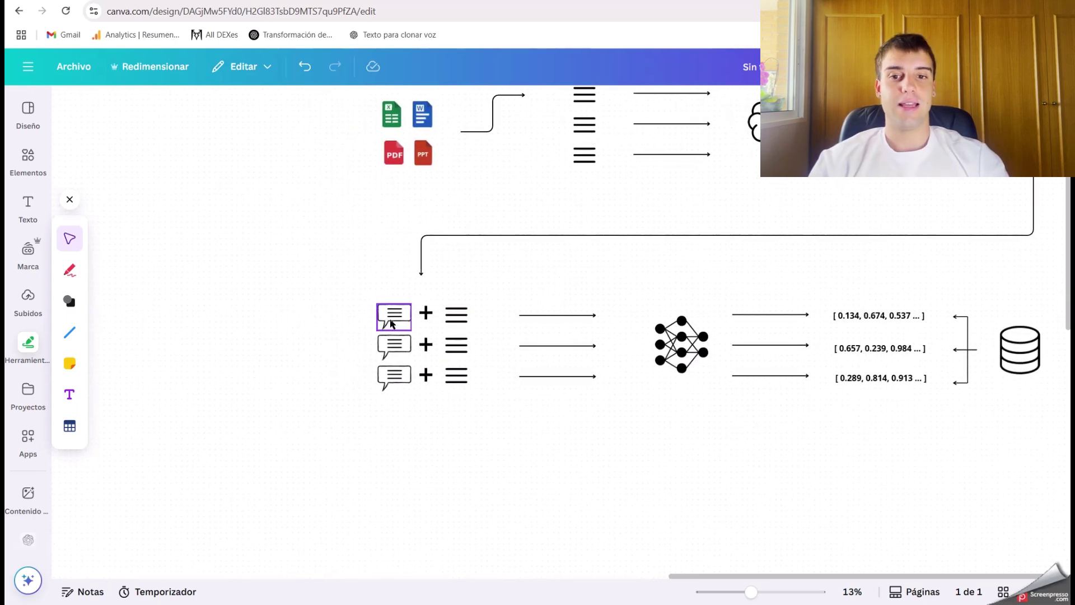
scroll(583, 358, "right", 2)
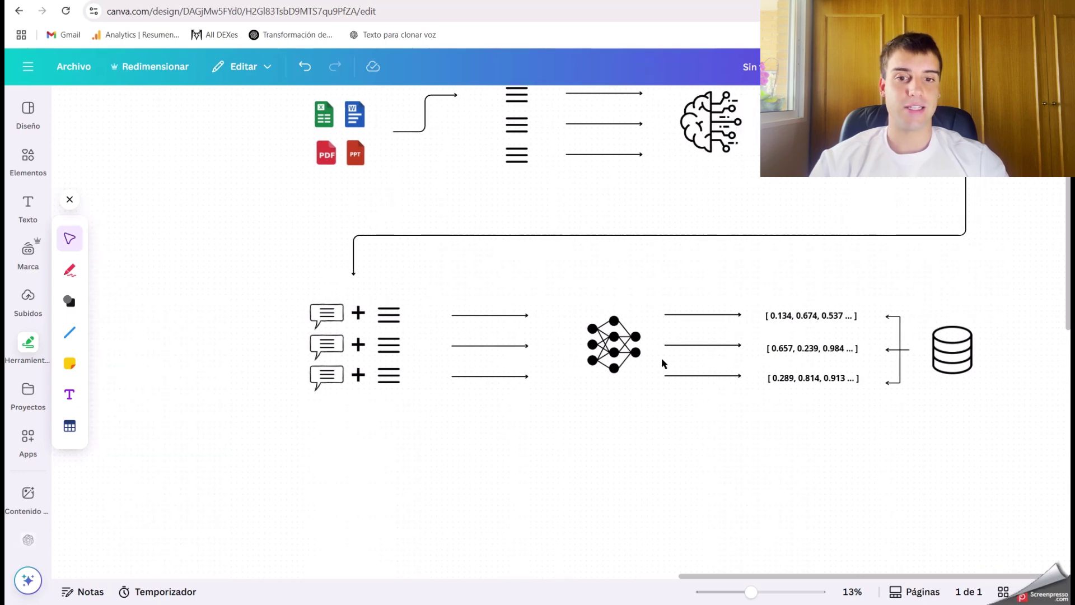
scroll(649, 354, "right", 2)
scroll(641, 315, "right", 2)
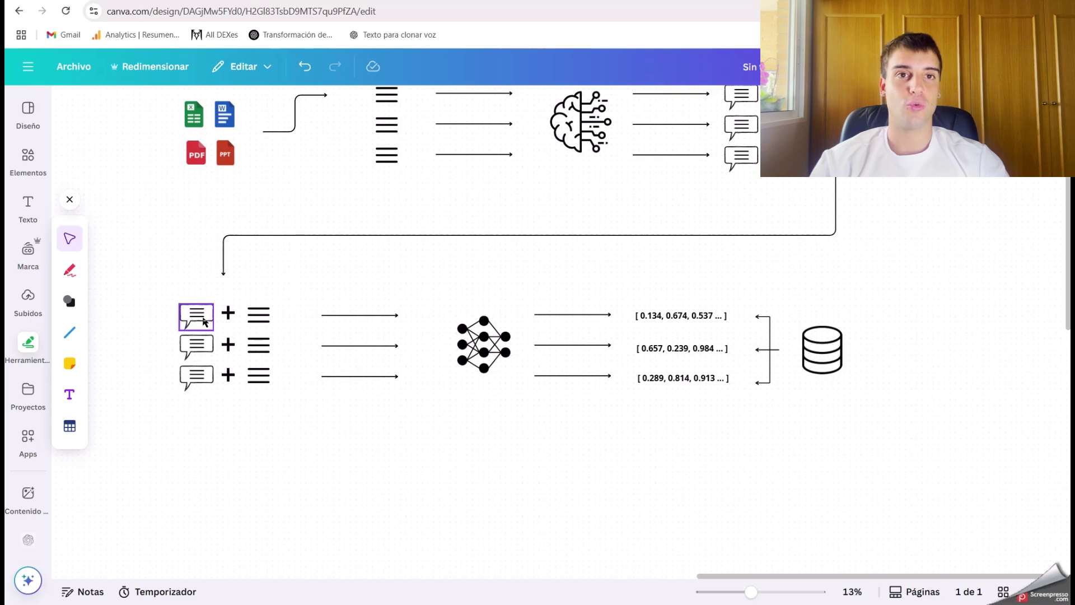
scroll(528, 312, "right", 2)
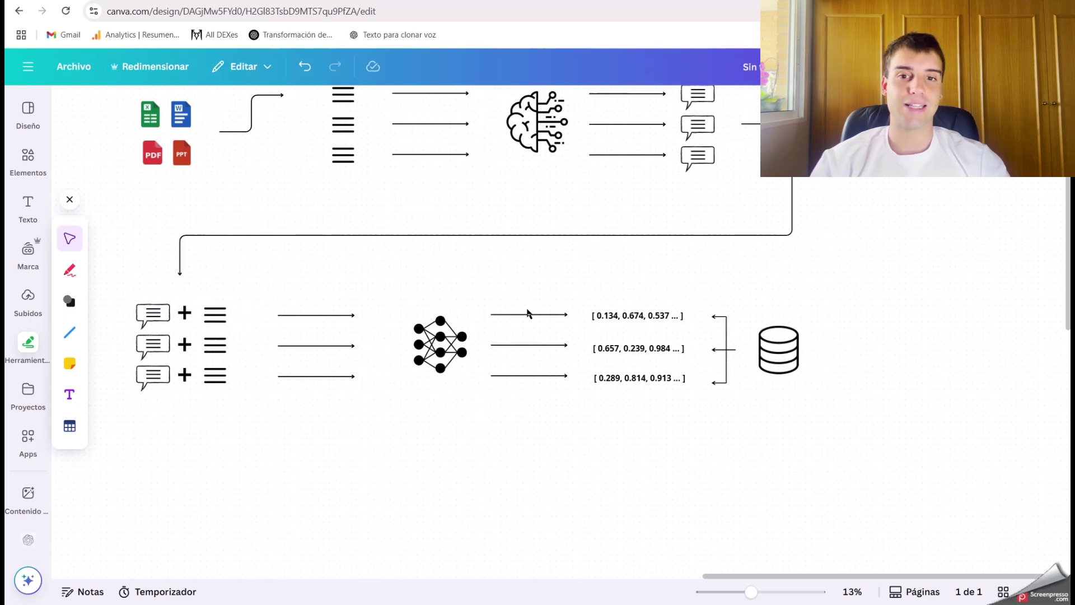
scroll(527, 313, "left", 3)
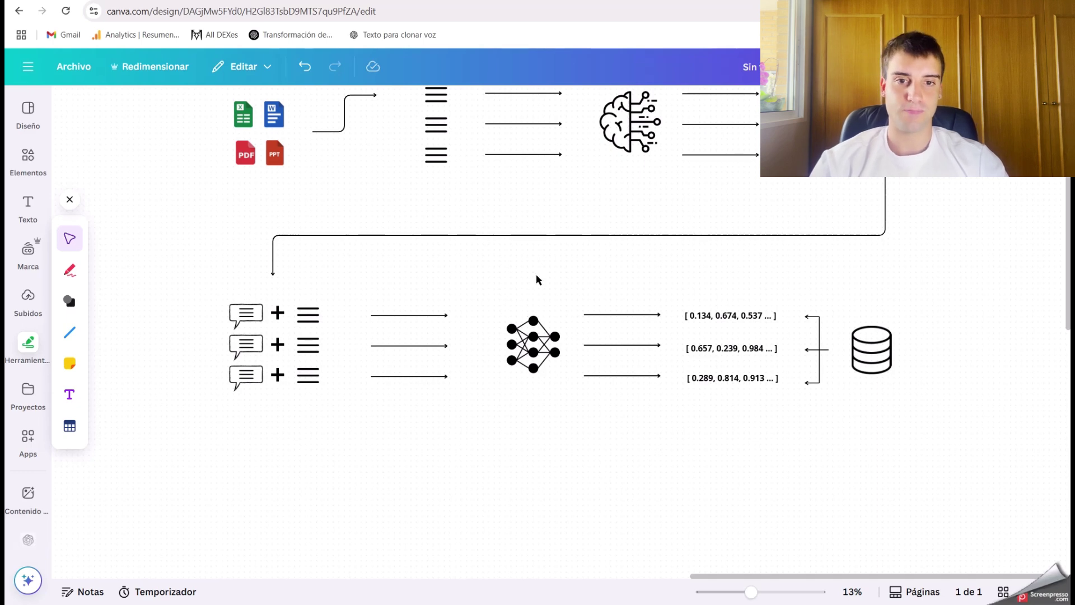
scroll(536, 274, "up", 2)
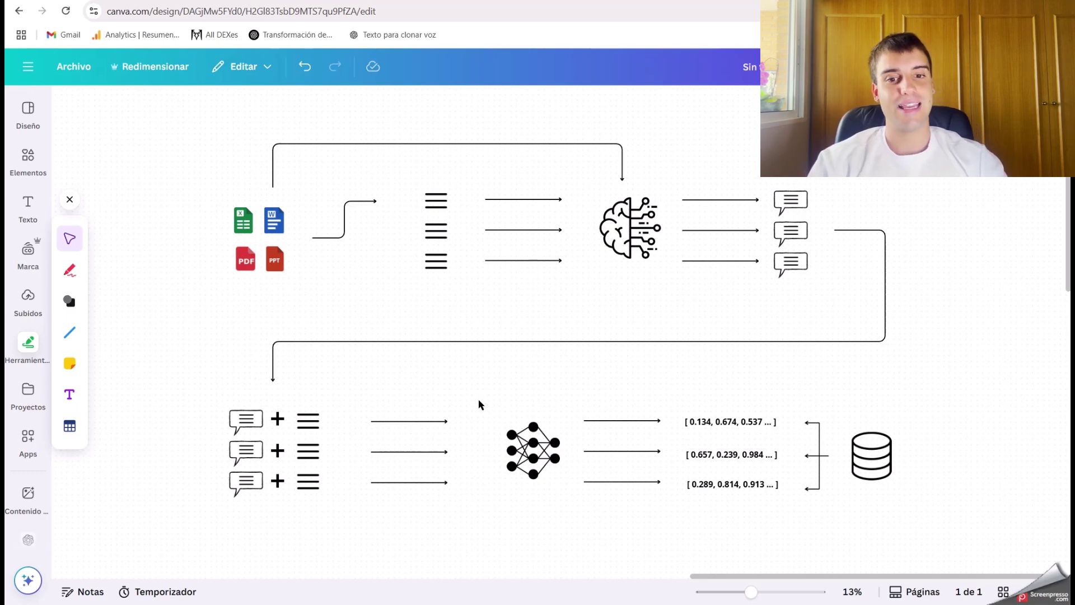
scroll(593, 328, "left", 2)
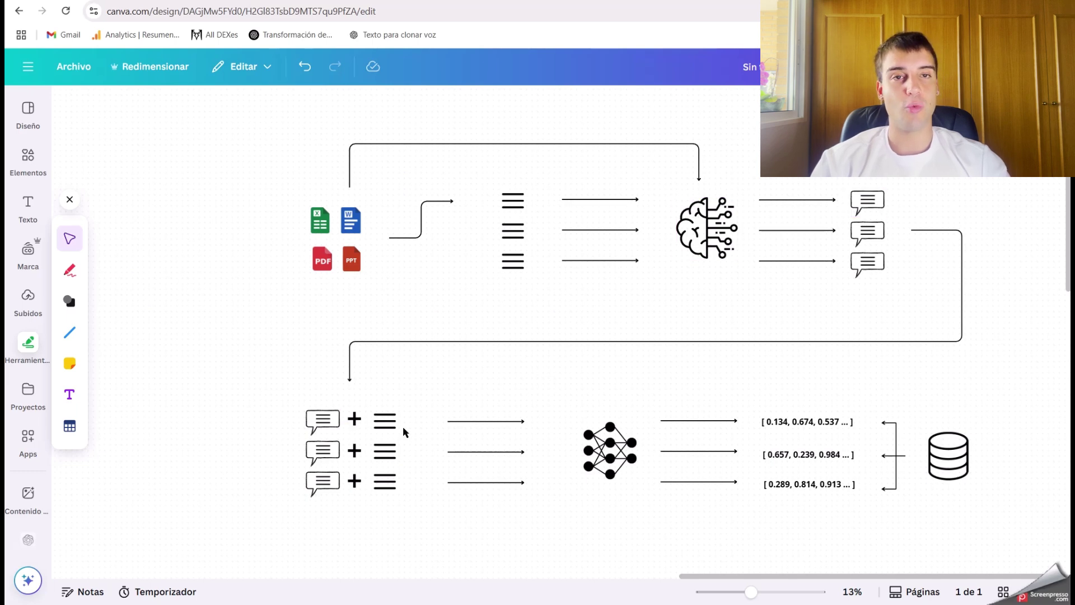
scroll(497, 395, "right", 3)
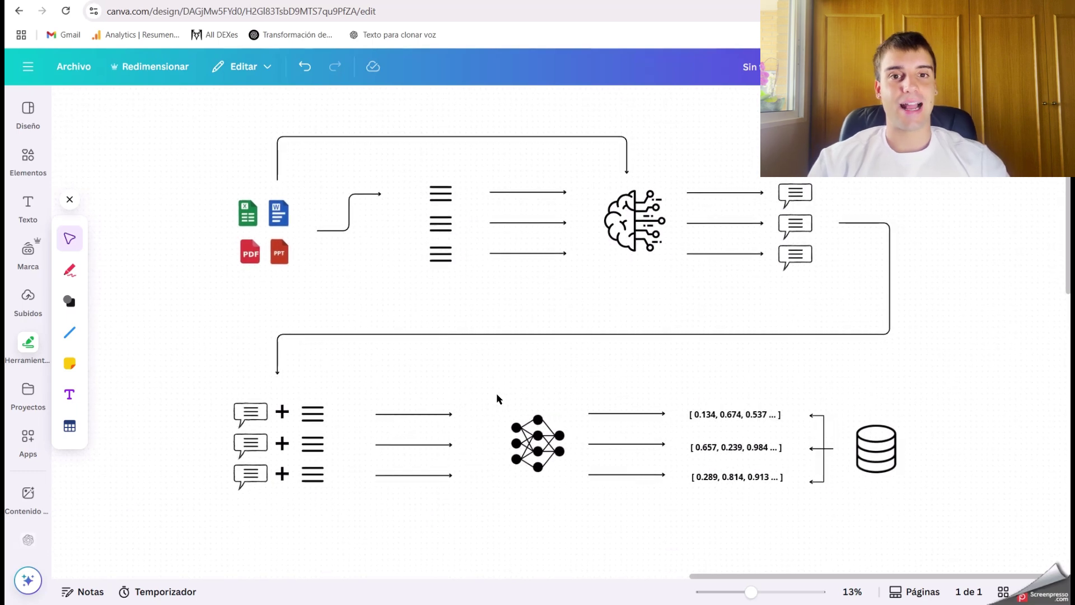
scroll(497, 396, "up", 4)
scroll(497, 395, "left", 3)
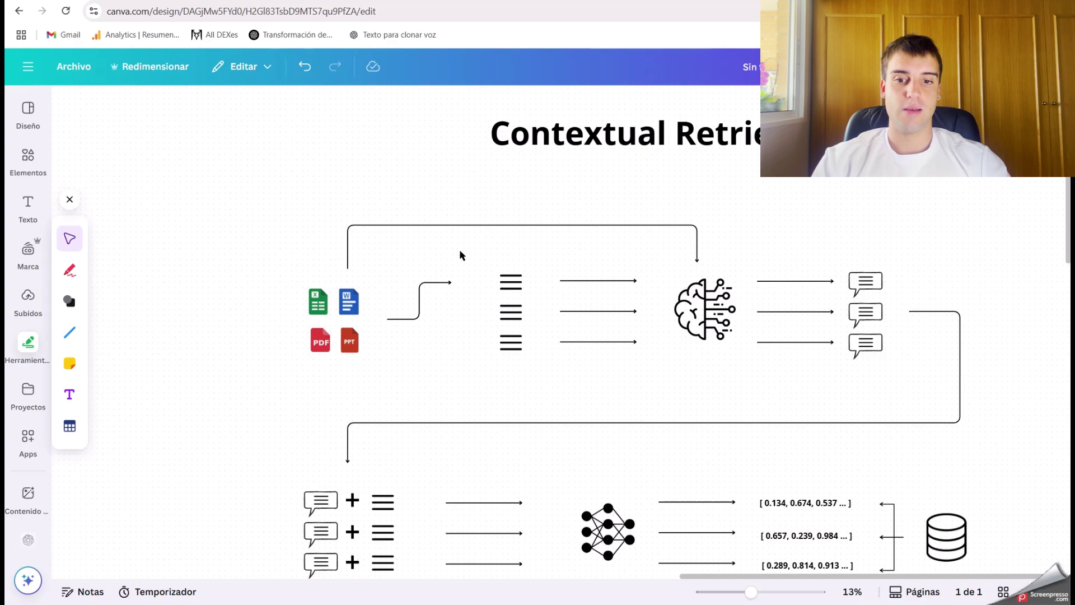
scroll(411, 455, "down", 2)
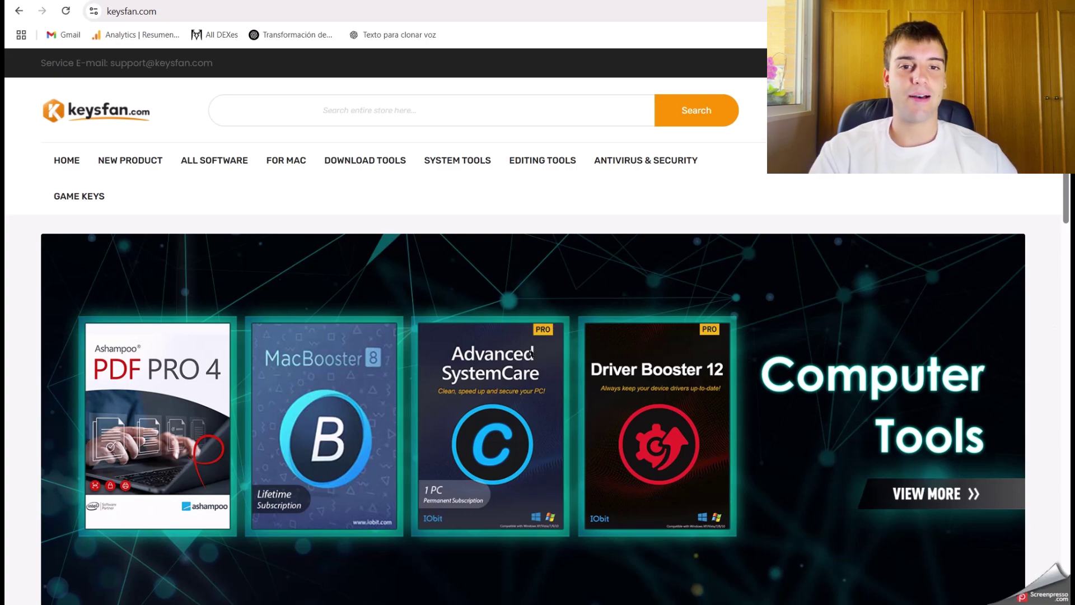
- Switch to the Keysfan store's PC Software Special Sale page and copy the MS Office offer's coupon code APA62
scroll(531, 353, "down", 1)
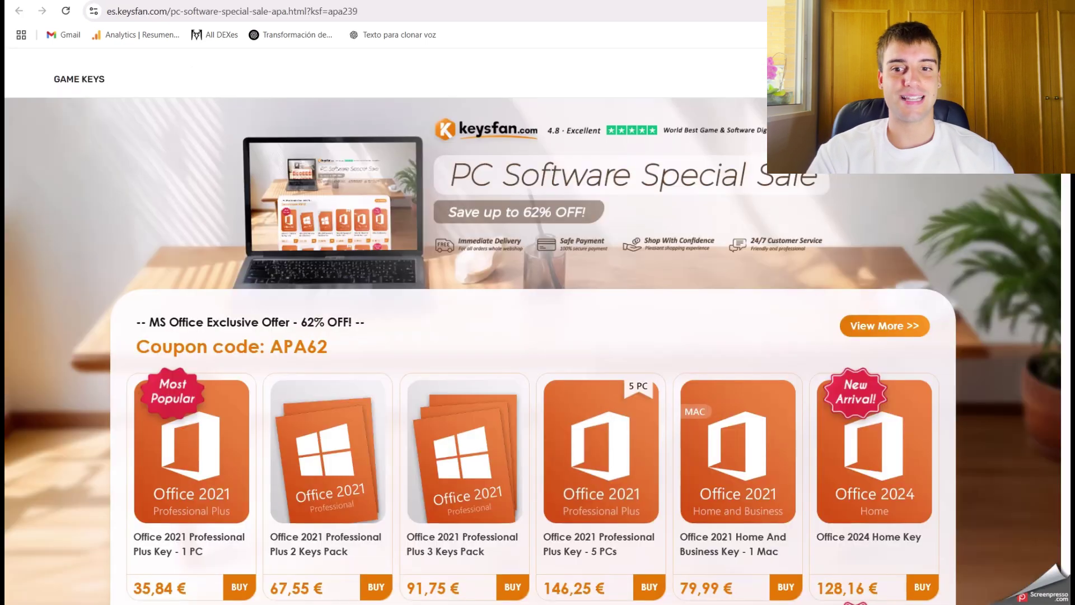
scroll(543, 332, "down", 3)
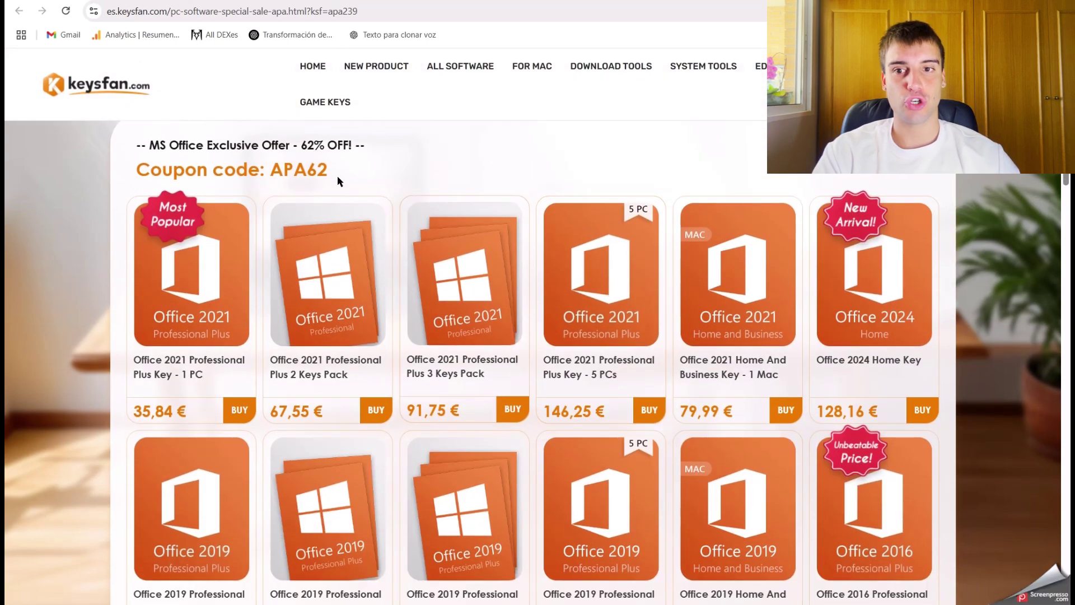
left_click_drag(269, 169, 334, 172)
key("ctrl+c")
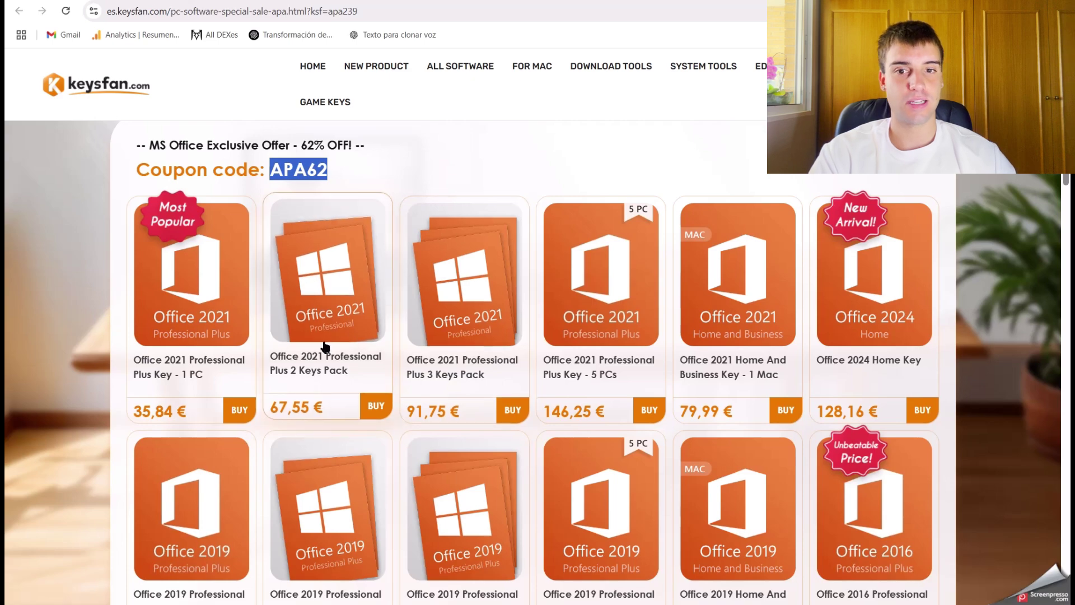
- Check the Windows OS exclusive offer's coupon code and products, returning to the MS Office offer
scroll(358, 350, "down", 7)
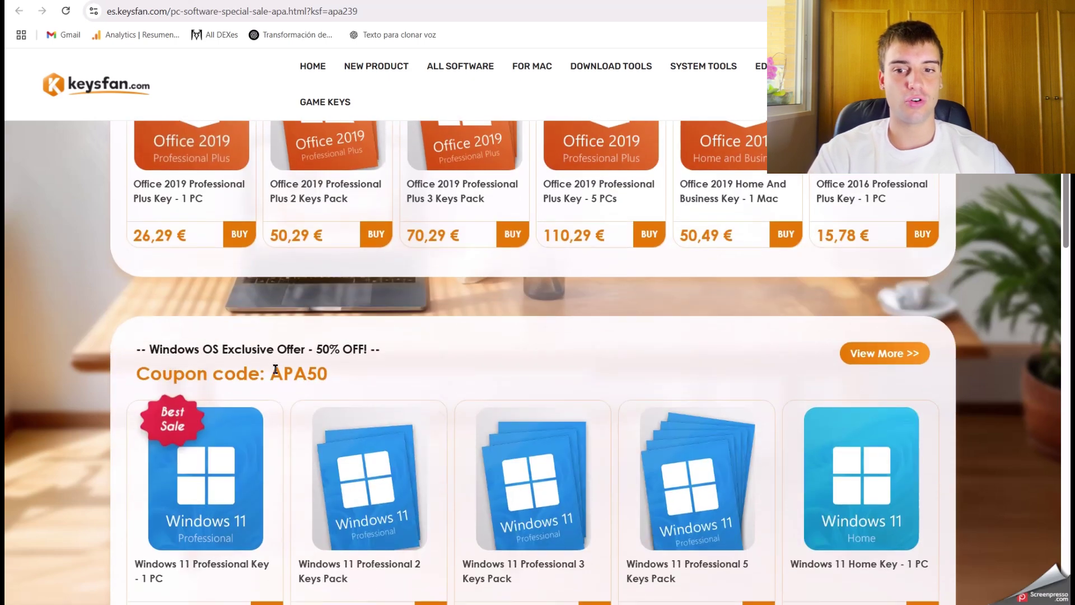
left_click_drag(270, 371, 331, 380)
scroll(330, 378, "down", 2)
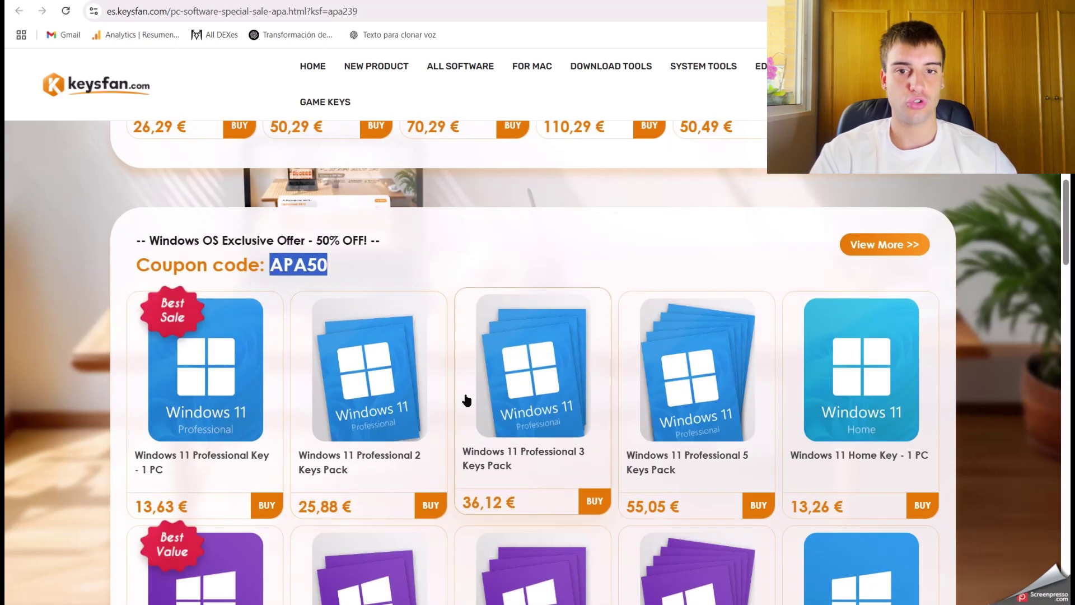
scroll(297, 171, "up", 7)
scroll(297, 171, "up", 2)
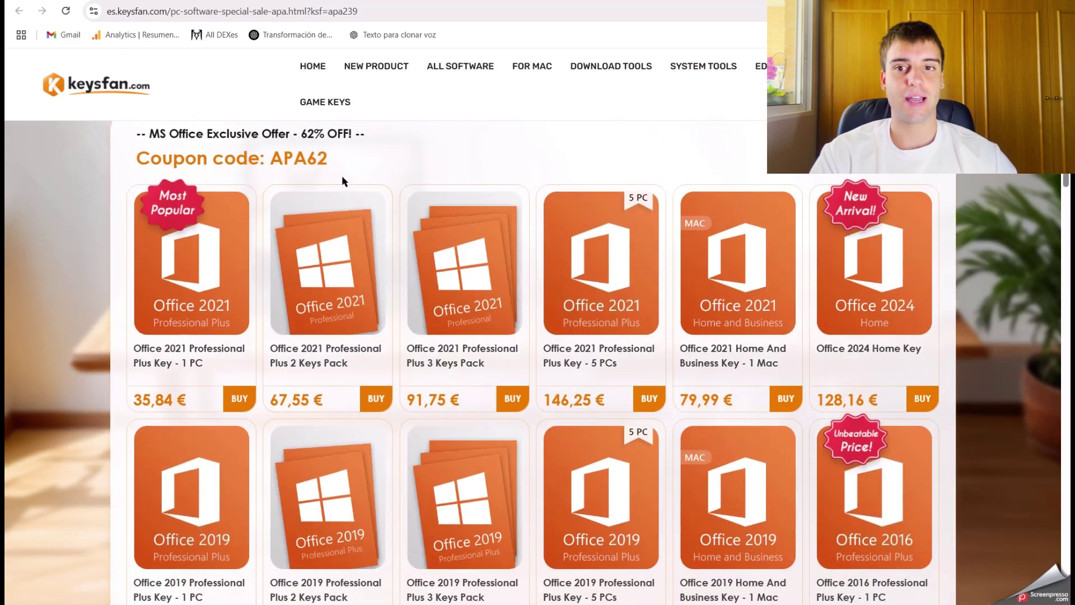
left_click(360, 201)
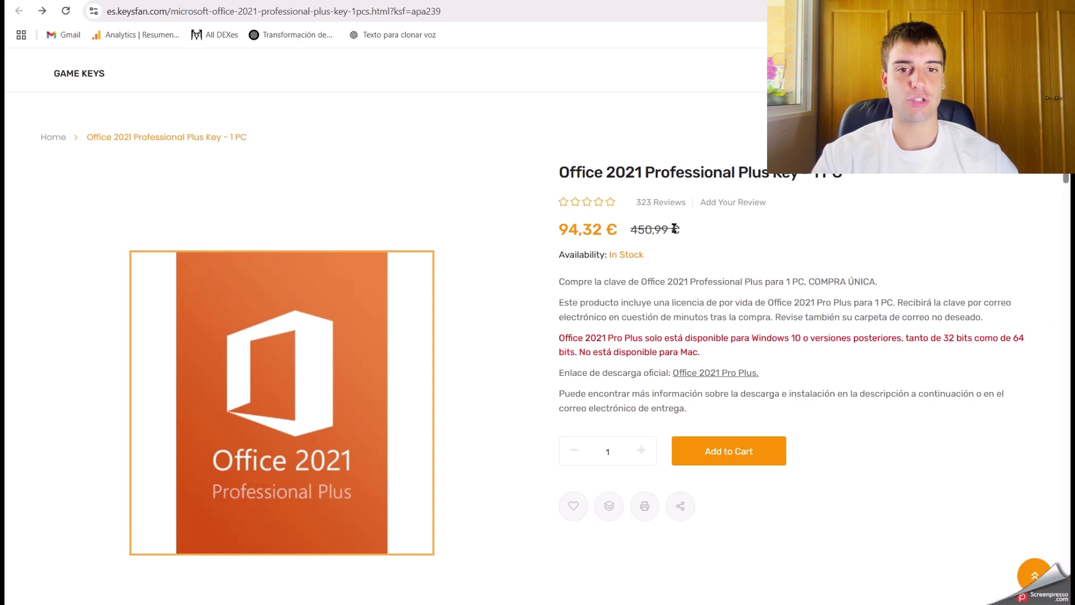
- Review the title and price of Office 2021 Professional Plus Key - 1 PC, add one to the cart and view the cart
left_click_drag(544, 173, 845, 174)
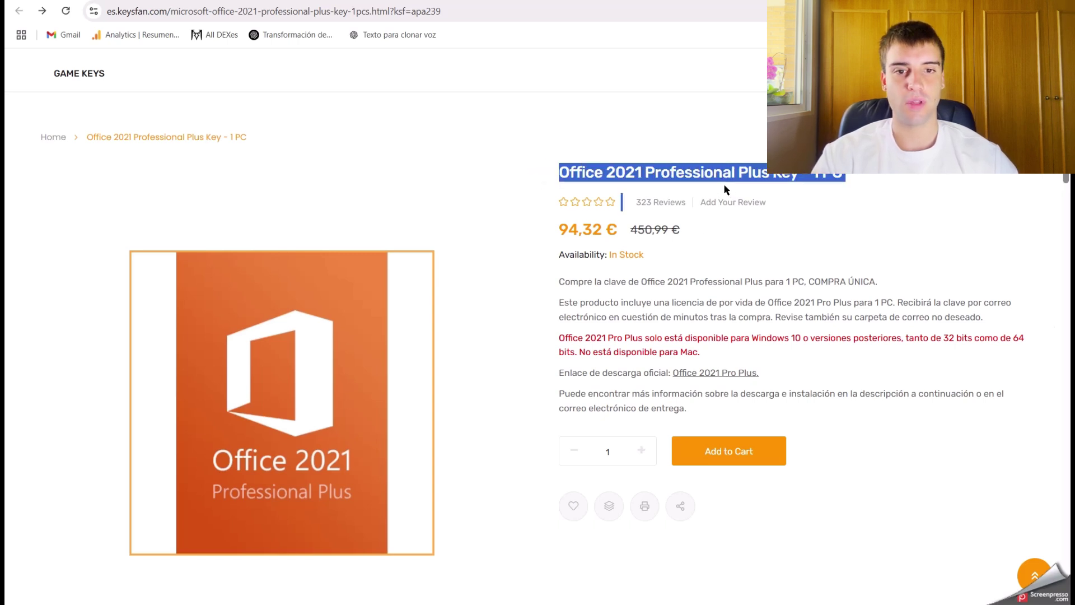
left_click(762, 252)
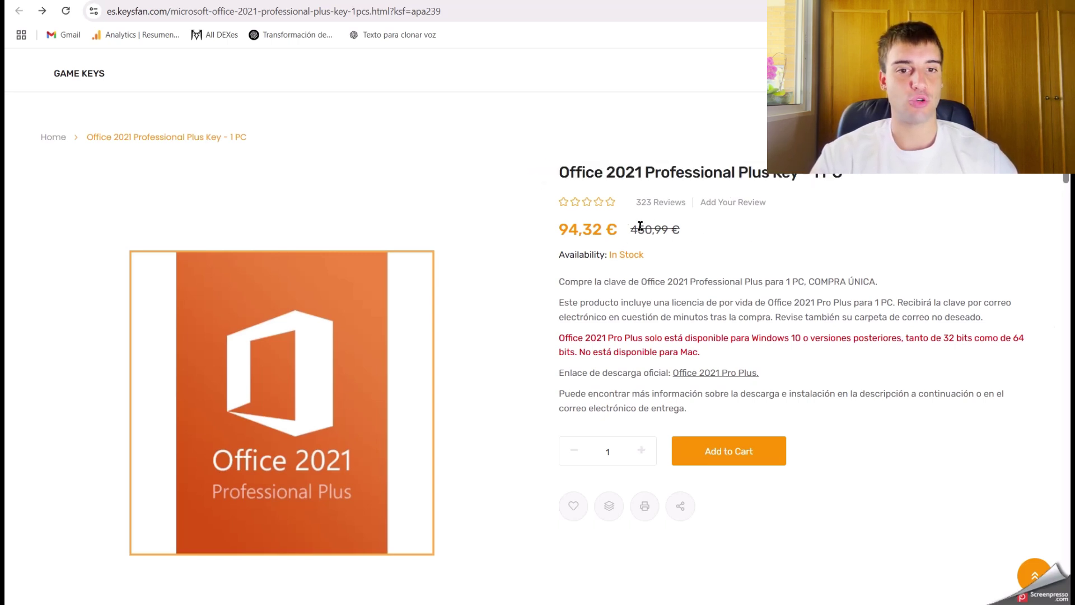
left_click_drag(559, 230, 655, 231)
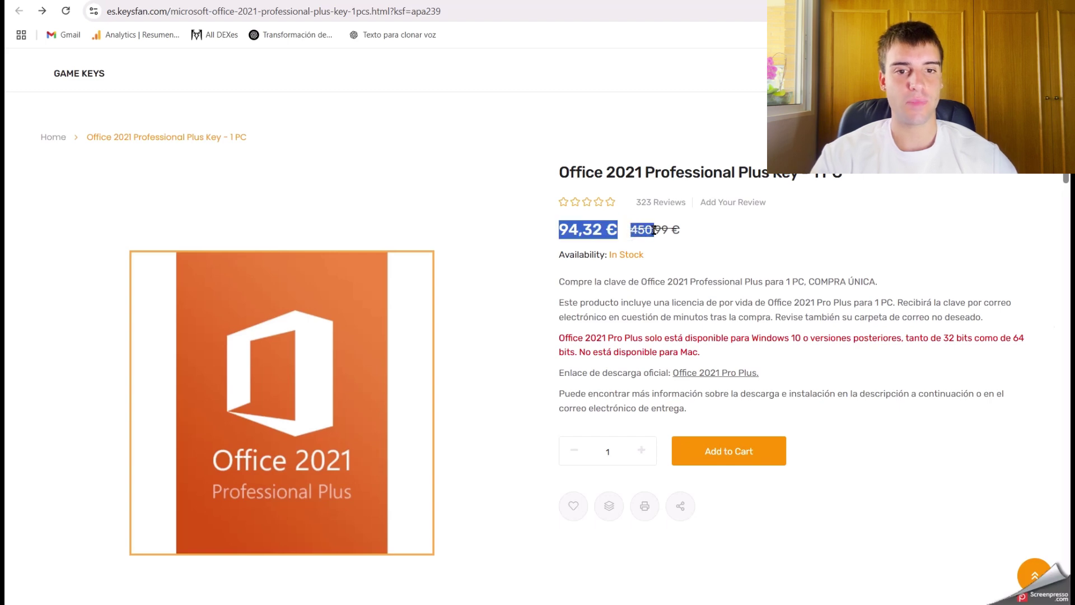
left_click(717, 242)
scroll(717, 241, "down", 2)
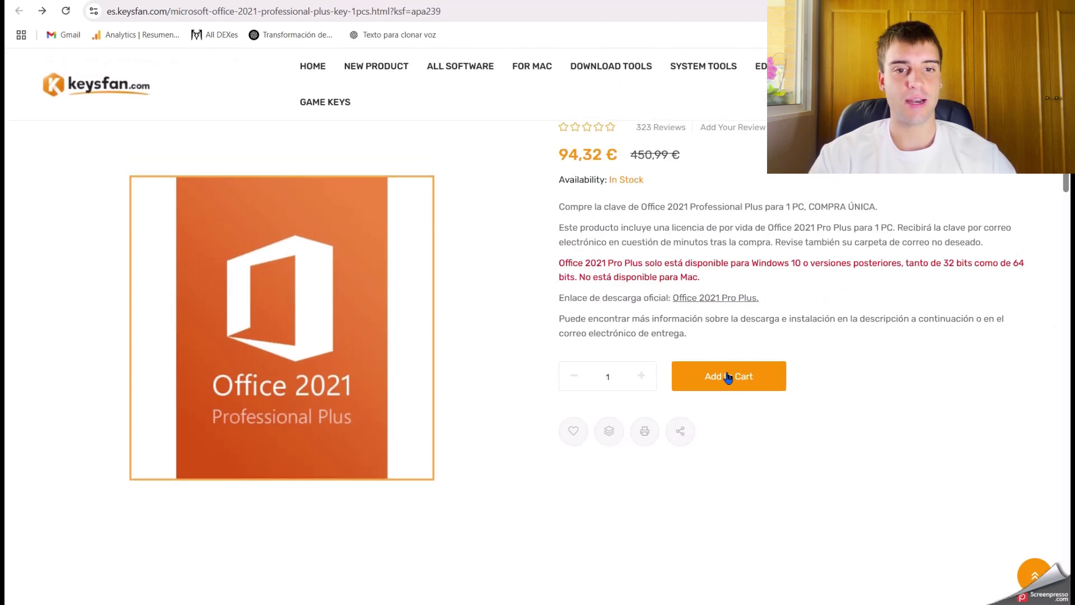
left_click(728, 375)
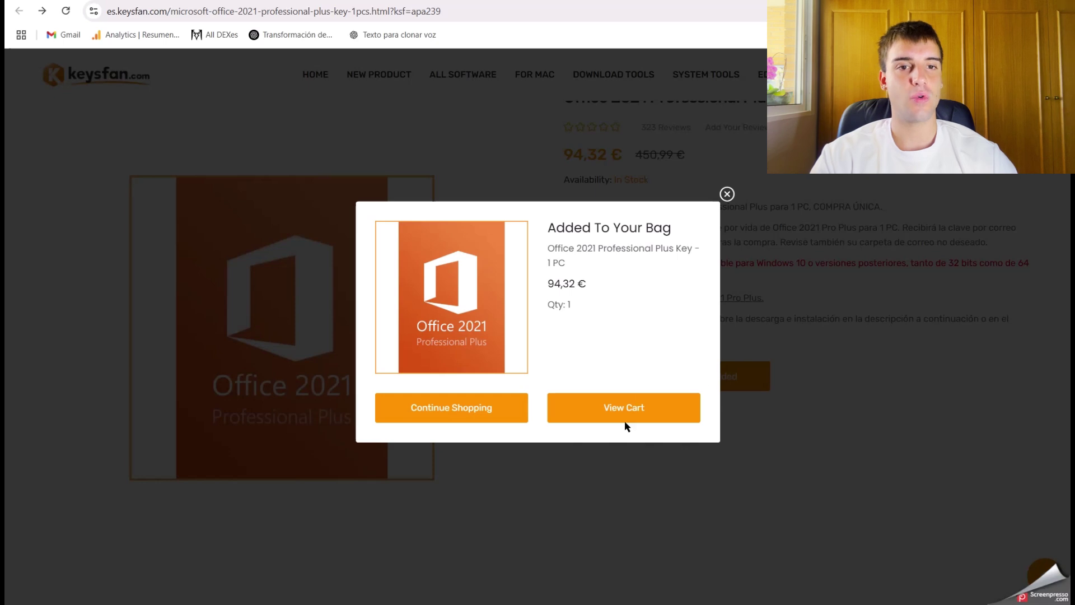
left_click(638, 409)
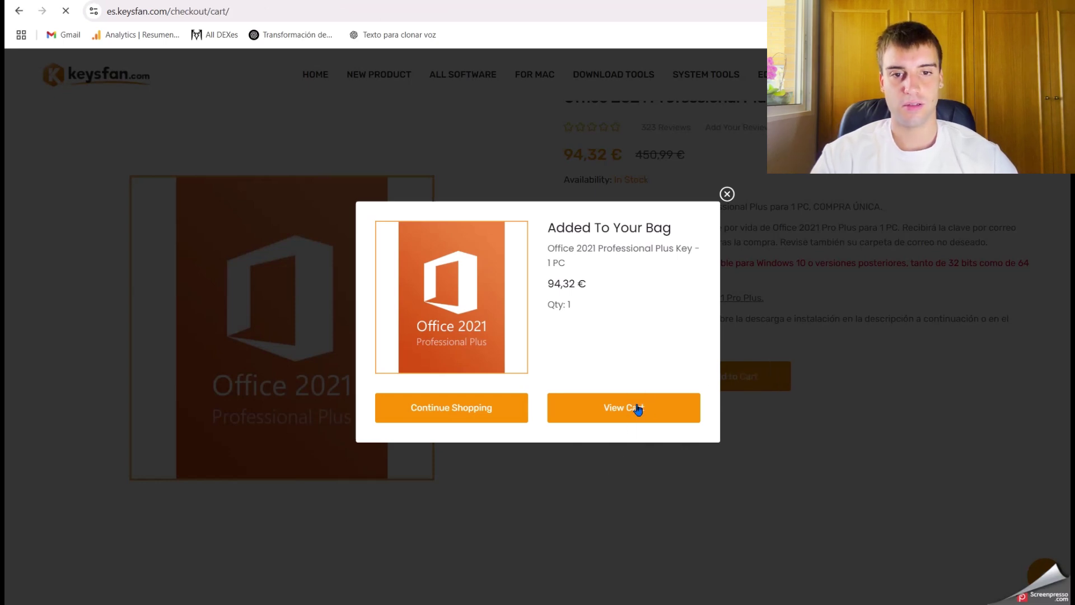
- Apply the discount code APA62 to the shopping cart
scroll(788, 331, "down", 1)
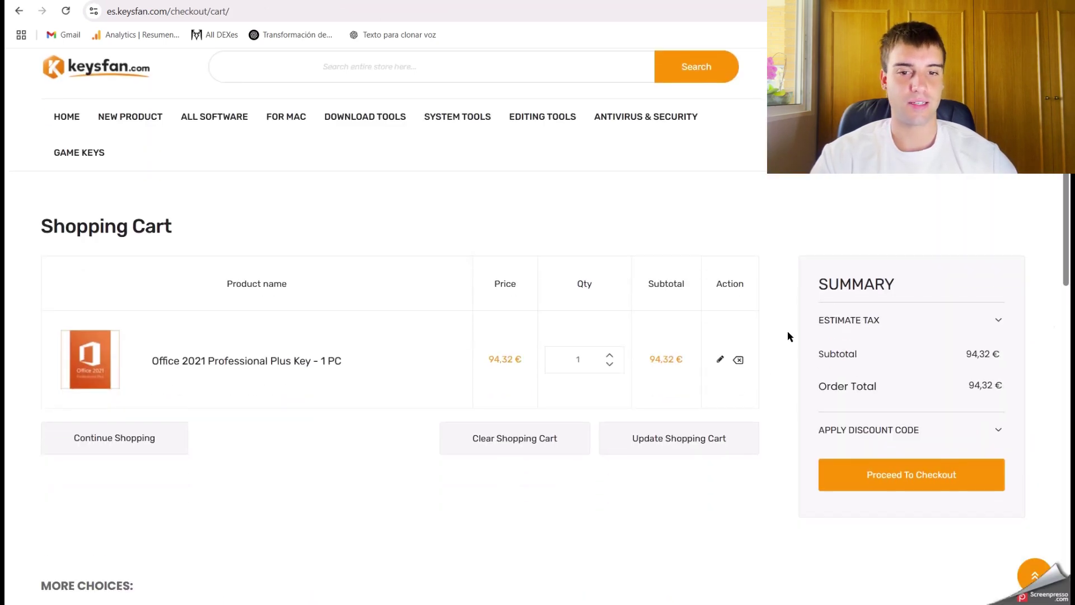
left_click(869, 430)
scroll(872, 458, "down", 1)
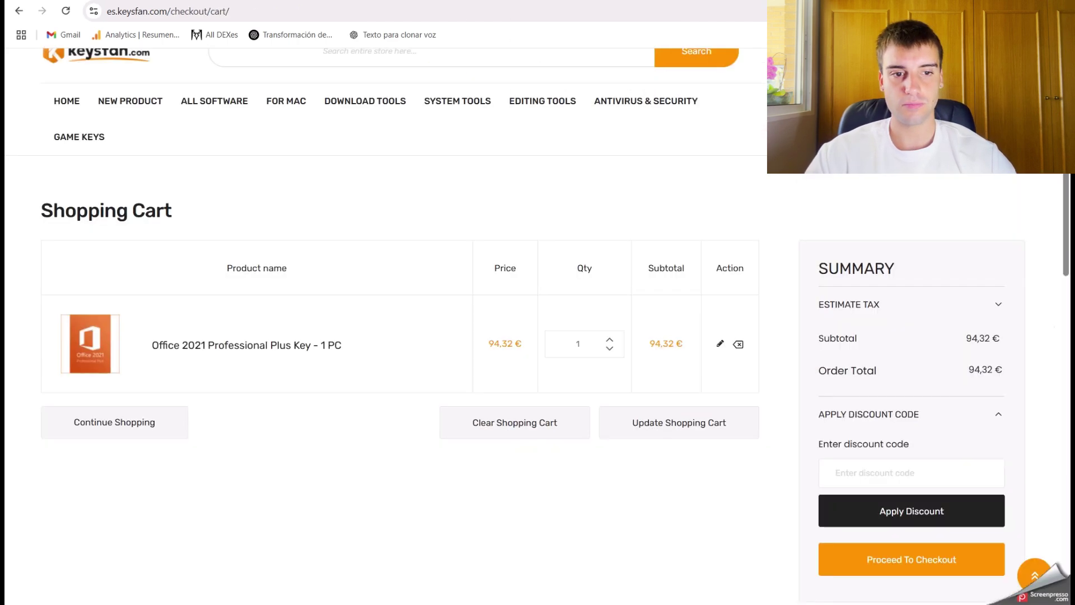
left_click(874, 468)
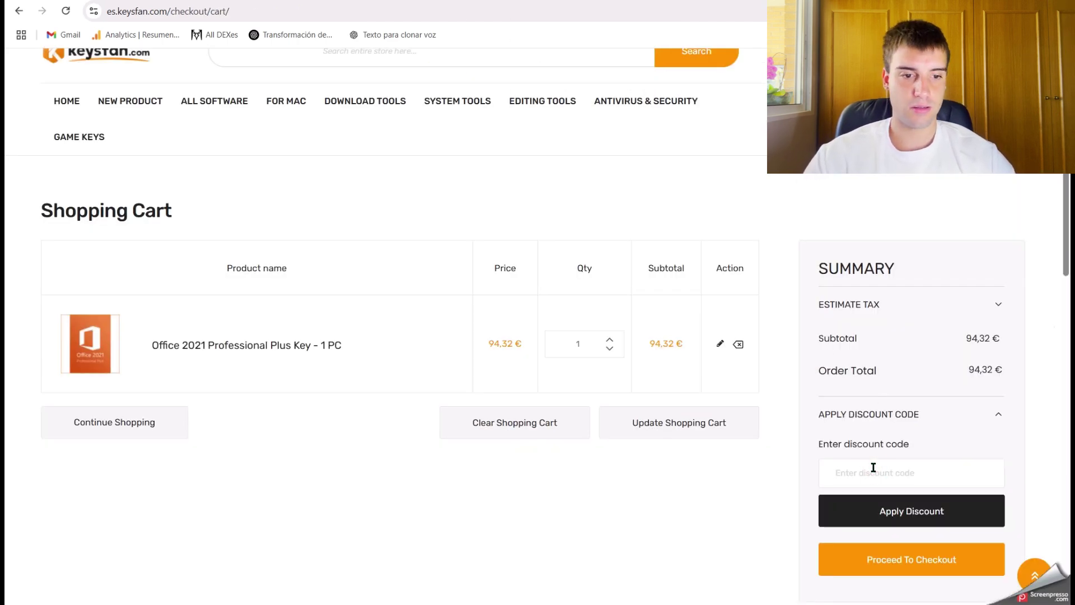
key("ctrl+v")
left_click(878, 514)
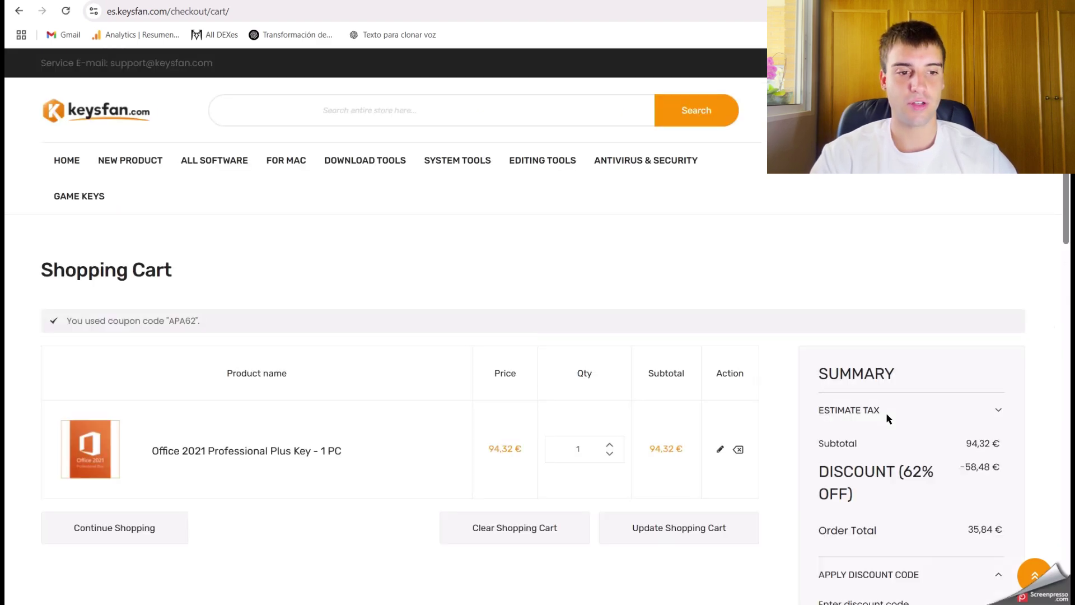
- Check the discounted order total in the cart summary and proceed to checkout
scroll(887, 419, "down", 2)
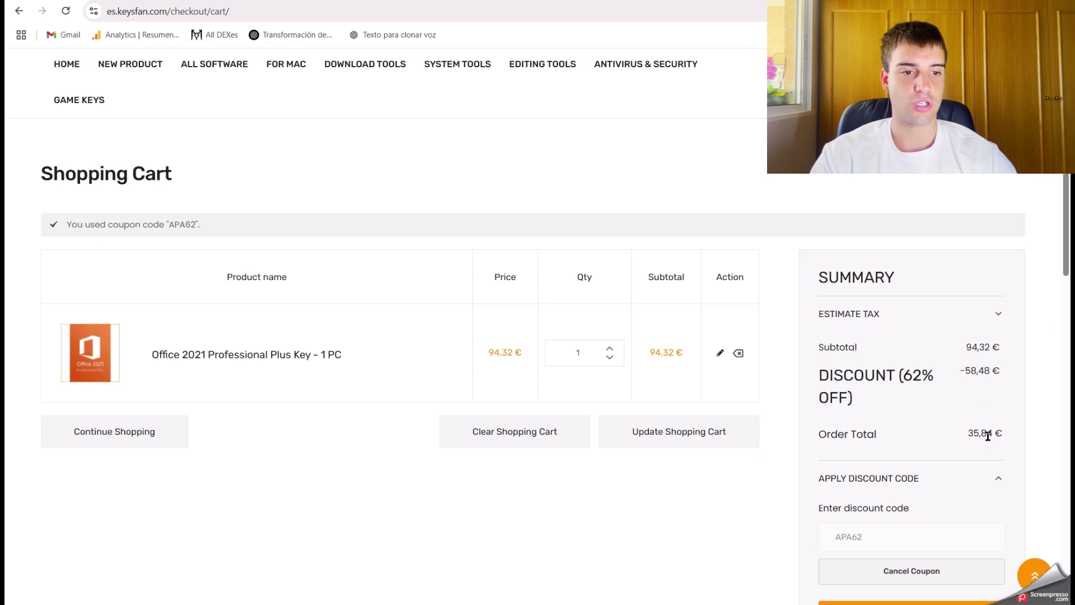
left_click_drag(968, 435, 992, 433)
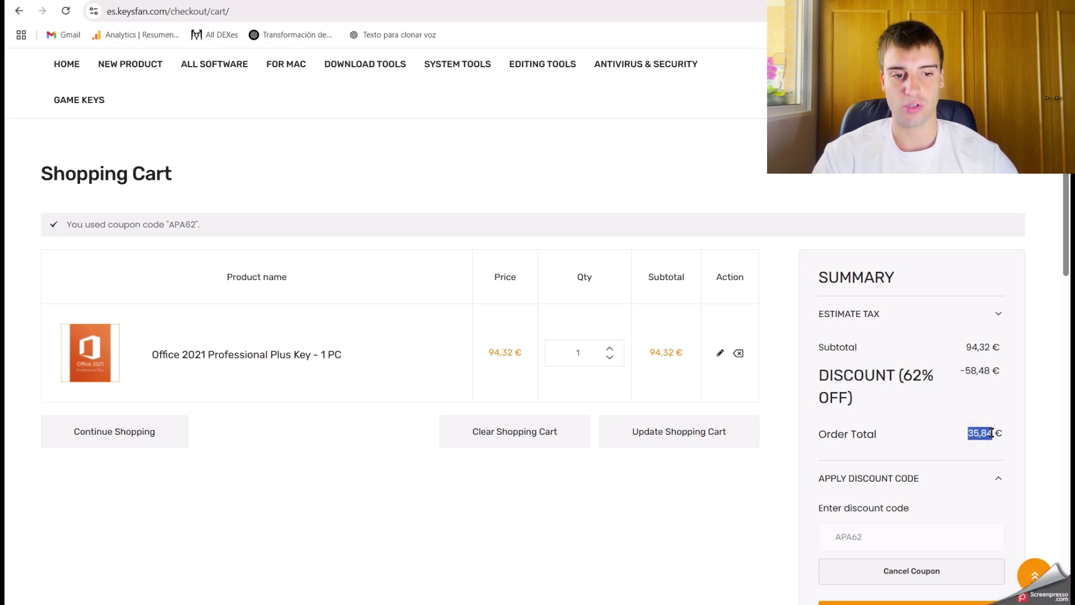
scroll(992, 433, "down", 2)
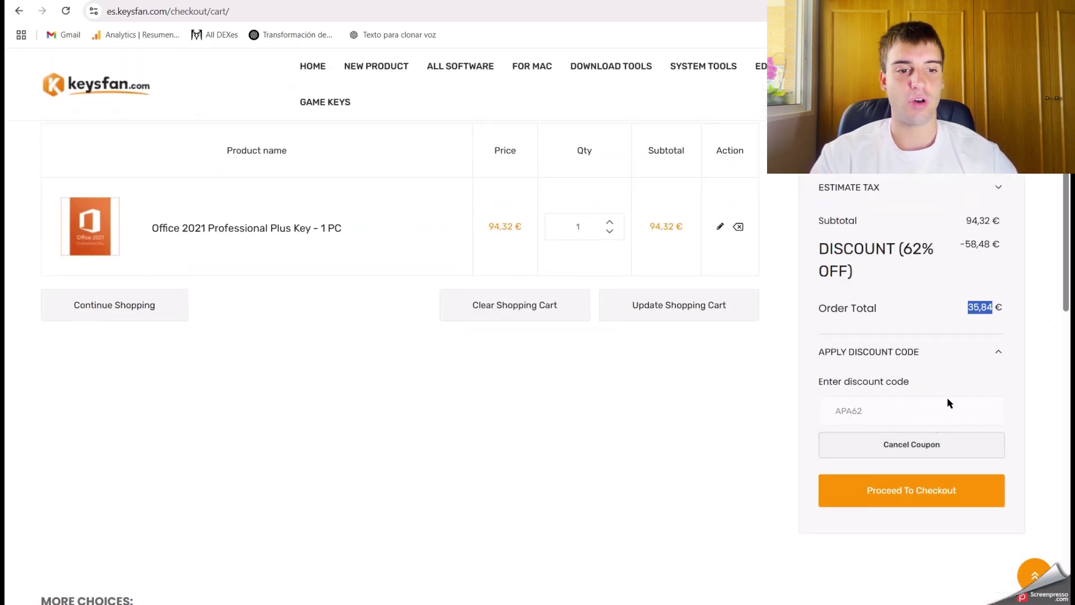
left_click(912, 498)
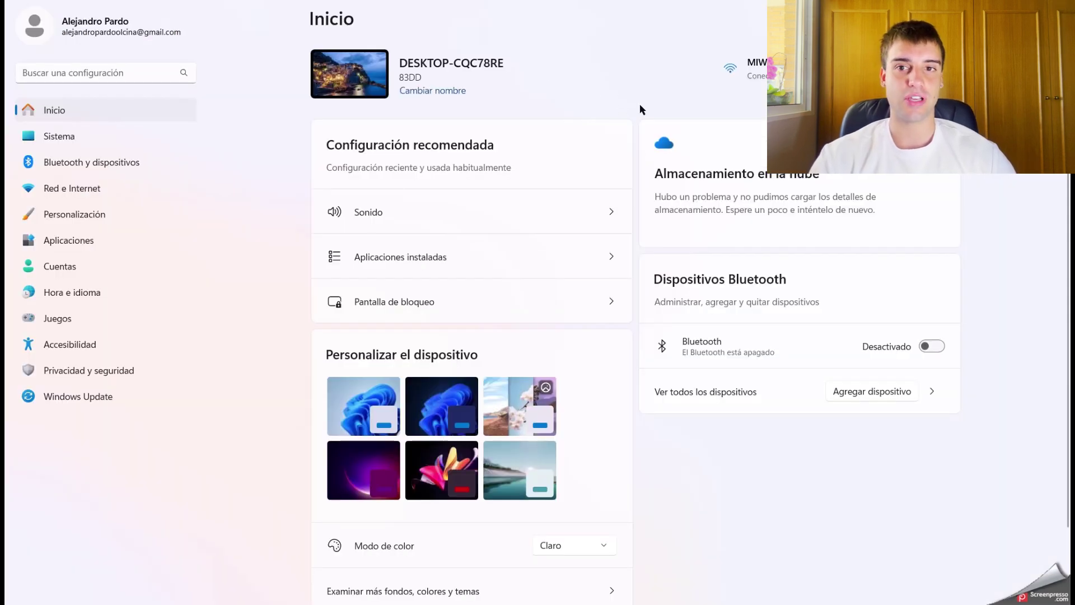
- Switch to Windows Settings, search for "Activacion" and open the product key change result
left_click(106, 68)
type("Acti")
type("vacion")
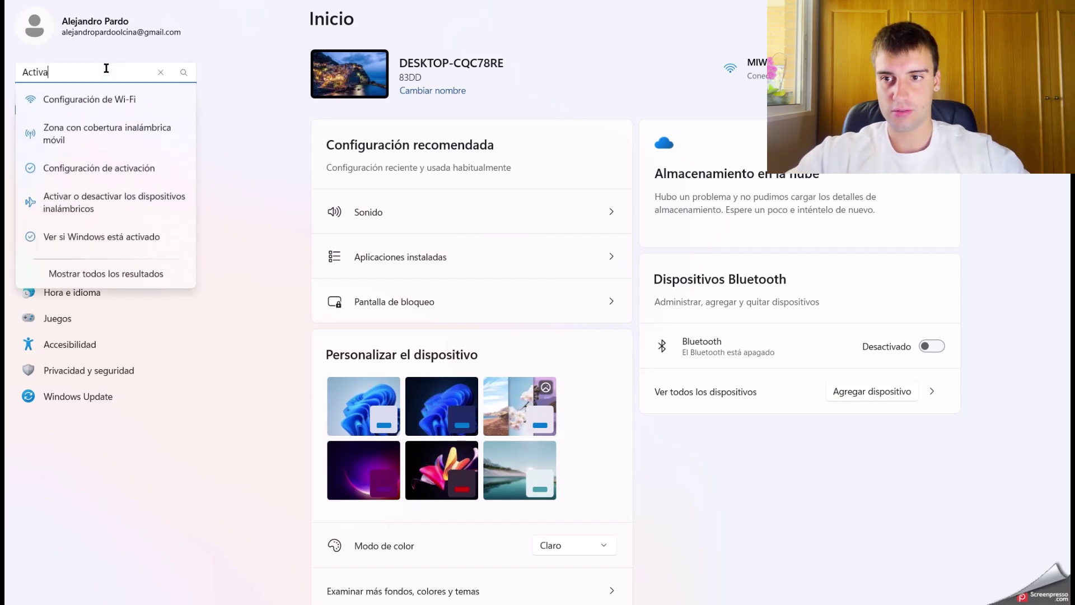
key("Return")
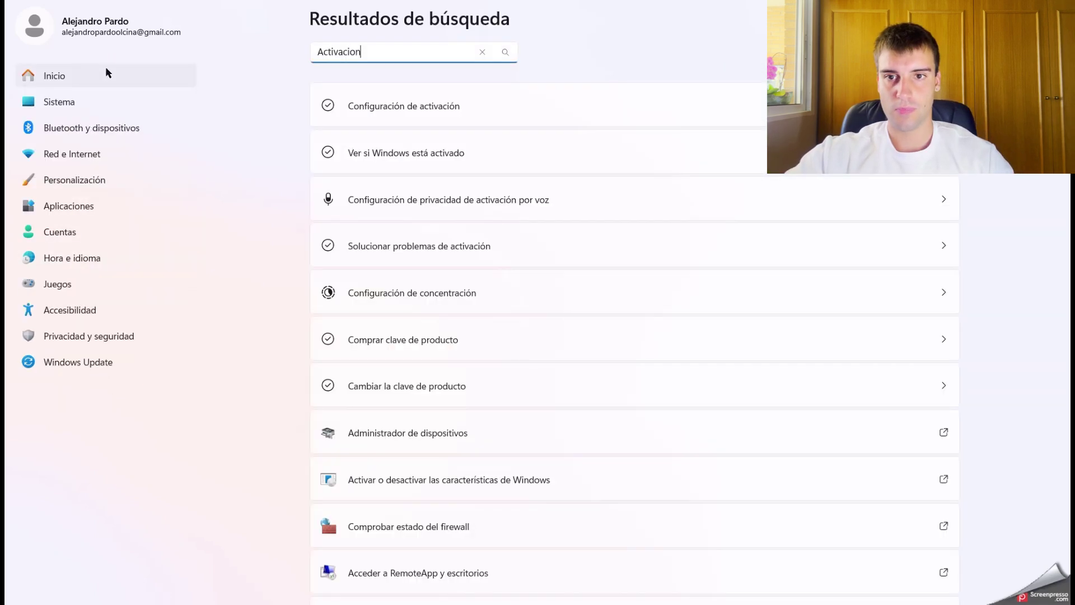
left_click(448, 398)
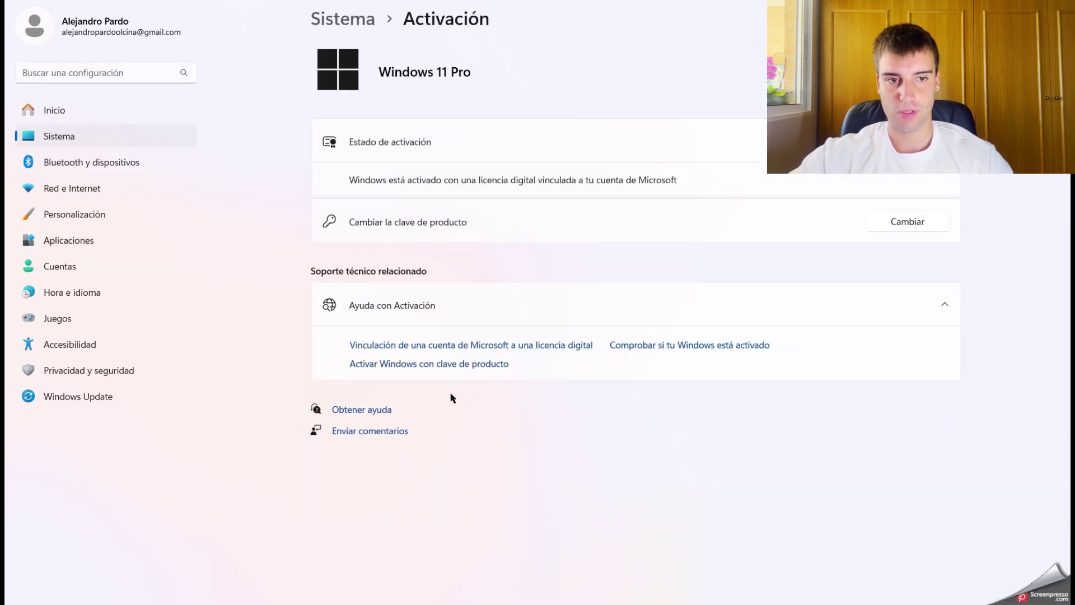
- Start changing the Windows product key, paste the product key and continue
left_click(909, 222)
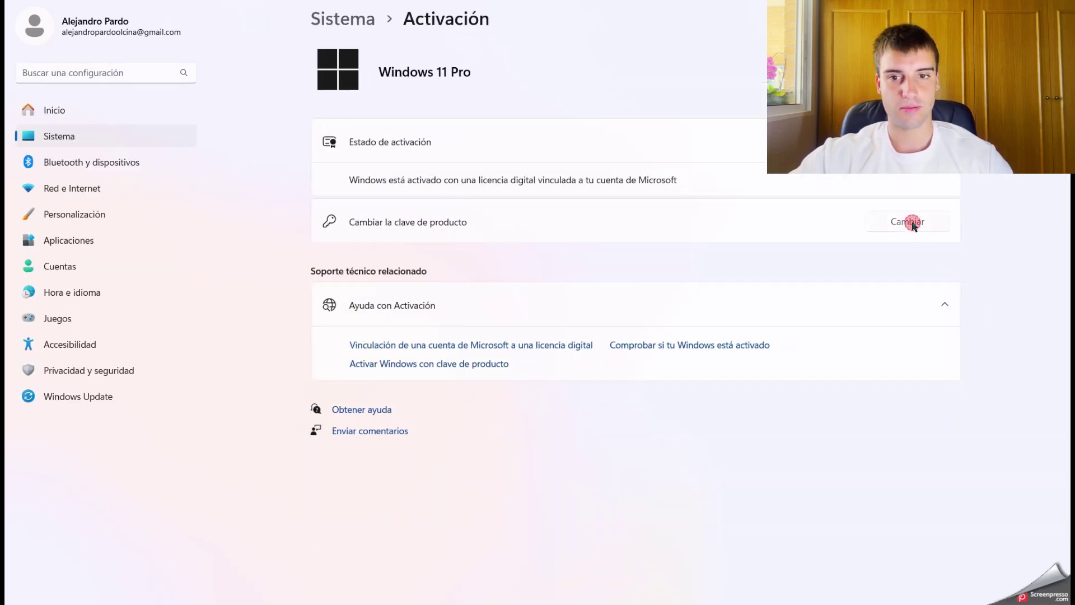
key("ctrl+v")
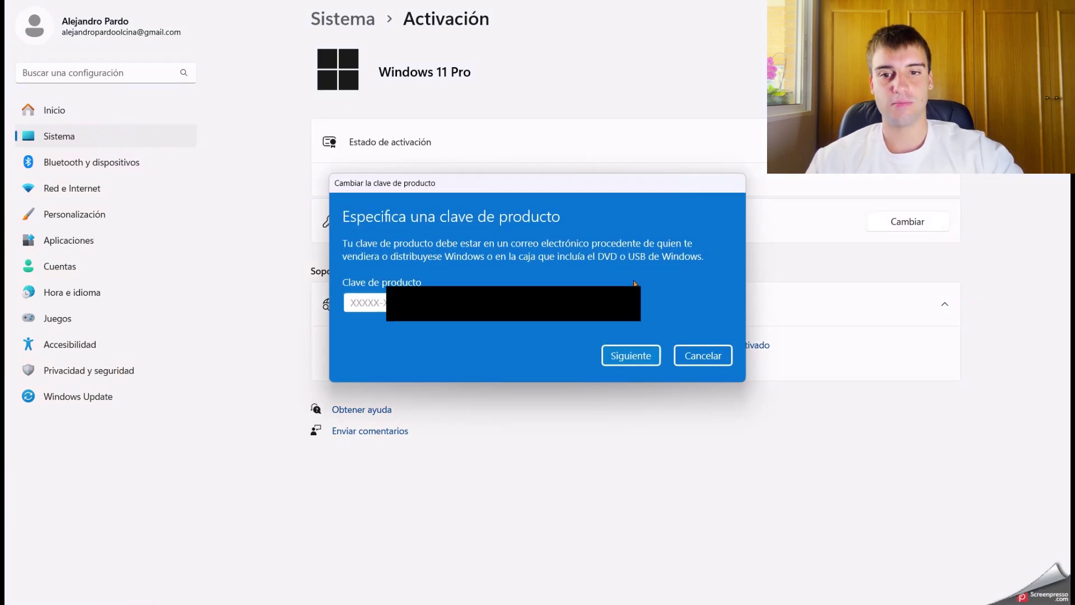
left_click(631, 355)
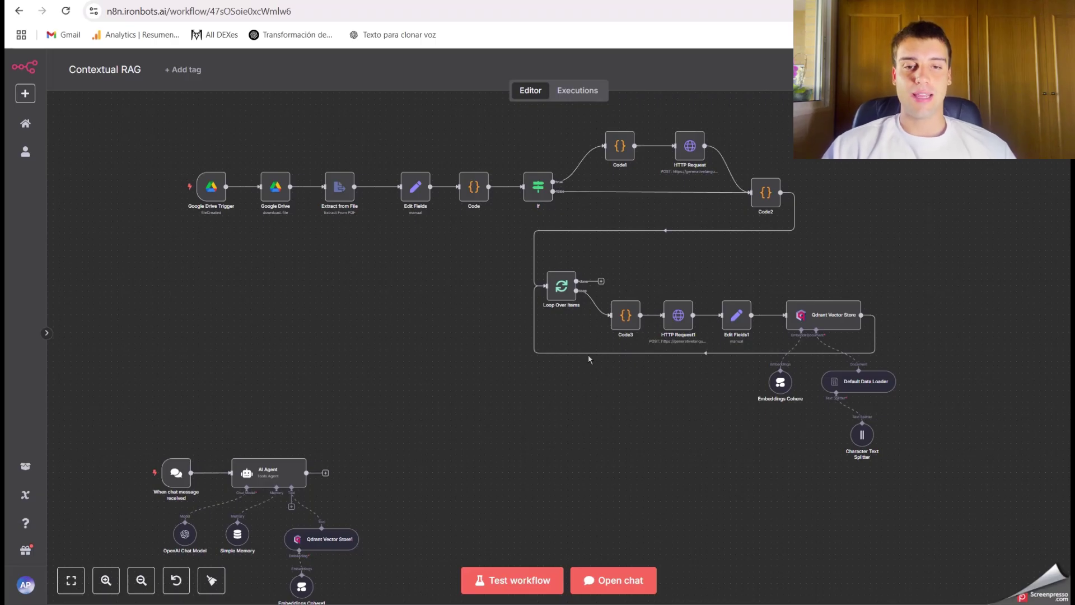
- Switch to the Contextual RAG workflow in n8n and examine its overall node layout
scroll(588, 280, "up", 1)
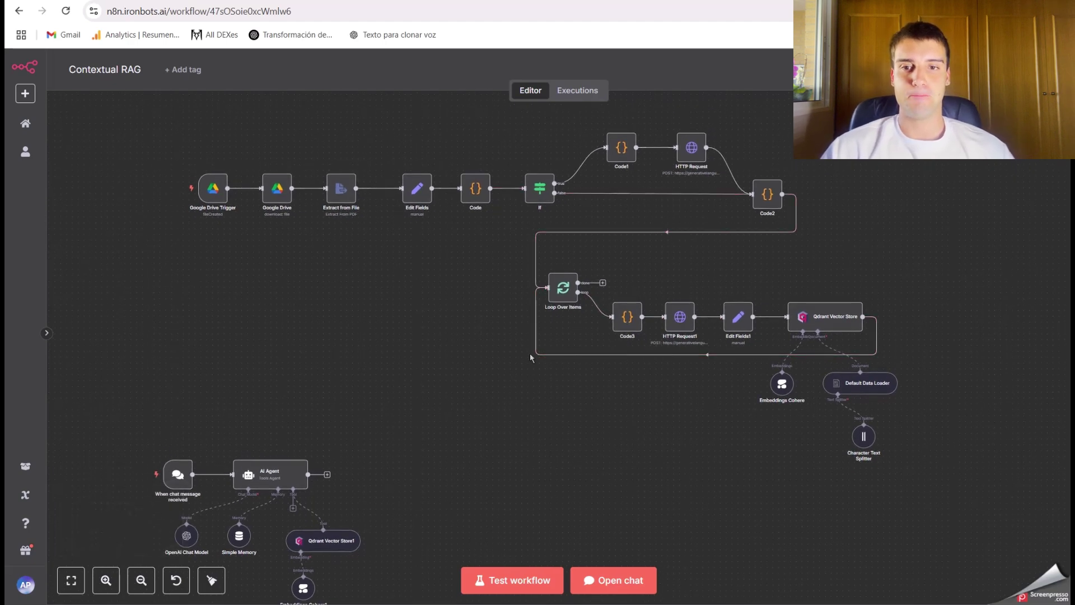
scroll(530, 357, "up", 1)
scroll(532, 353, "up", 1)
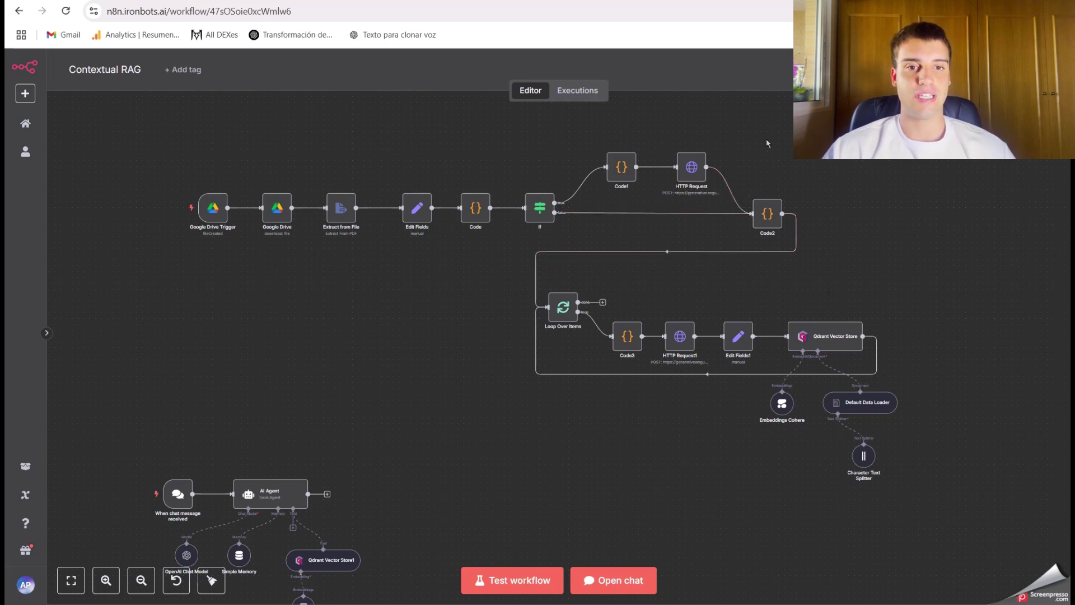
scroll(798, 157, "right", 1)
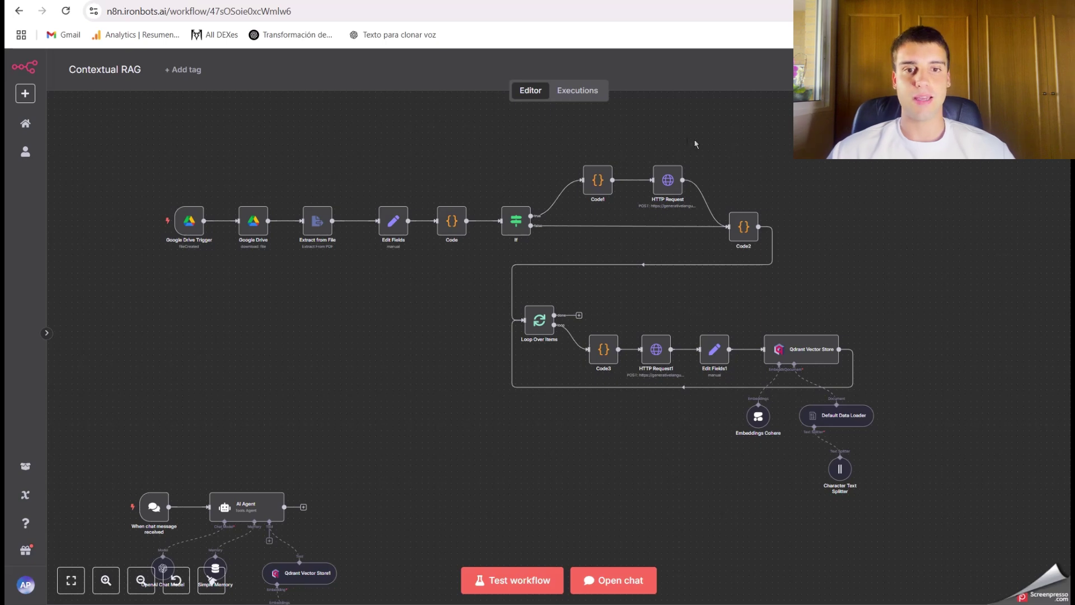
scroll(659, 200, "left", 1)
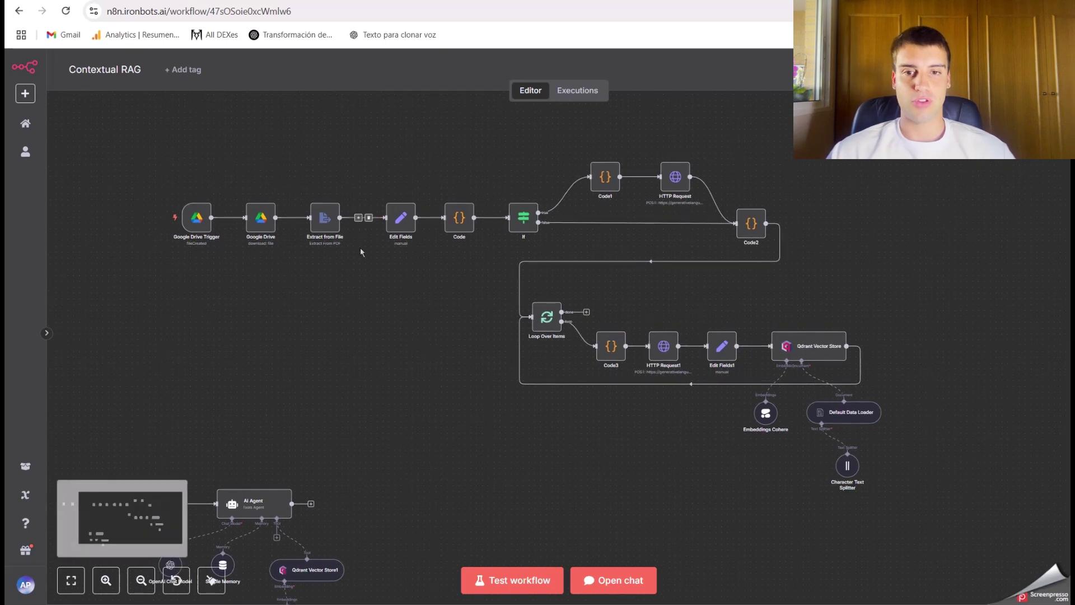
scroll(430, 298, "left", 3)
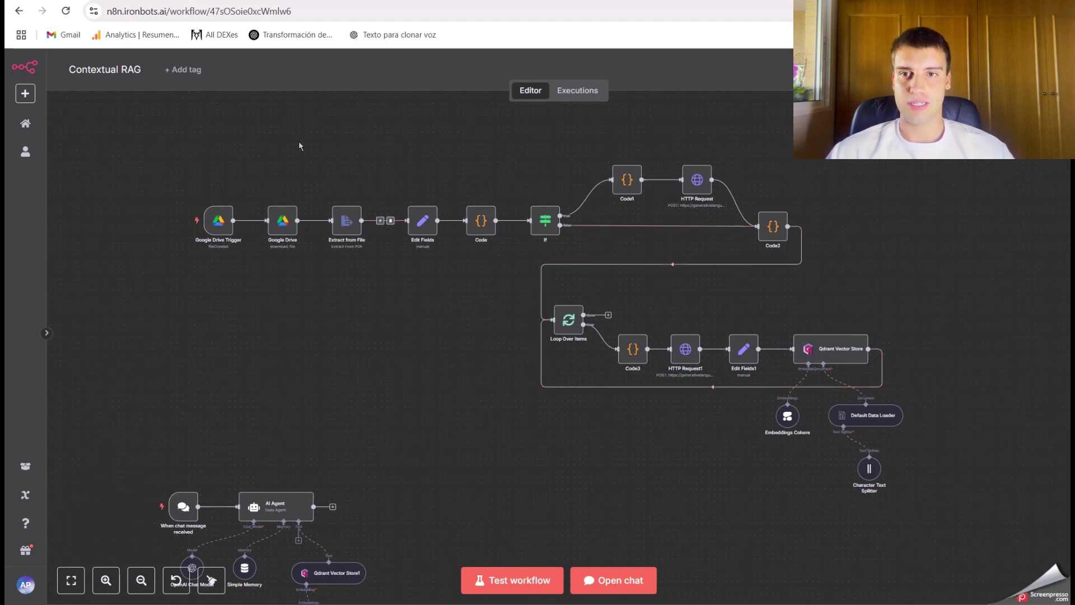
- Compare the Contextual Retrieval diagram in Canva with the n8n workflow, ending on the workflow
left_click(314, 3)
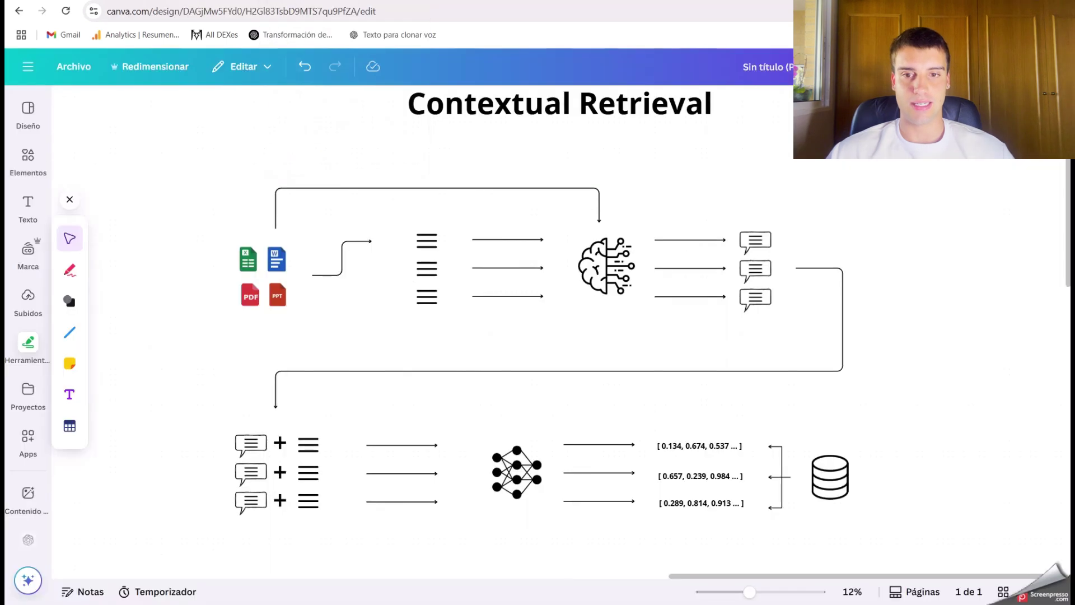
scroll(394, 305, "down", 1)
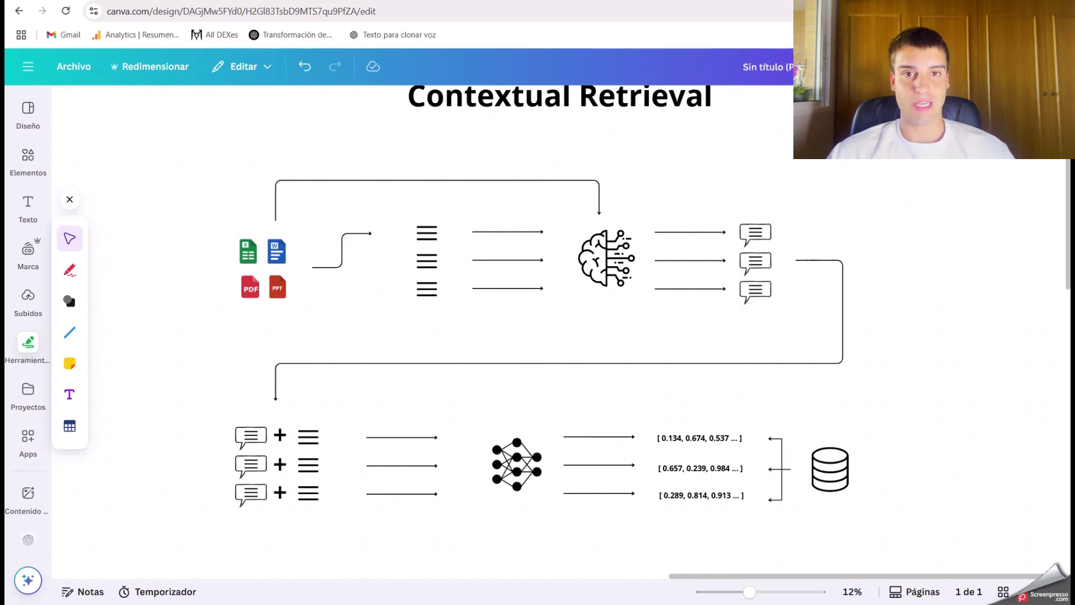
key("ctrl+Tab")
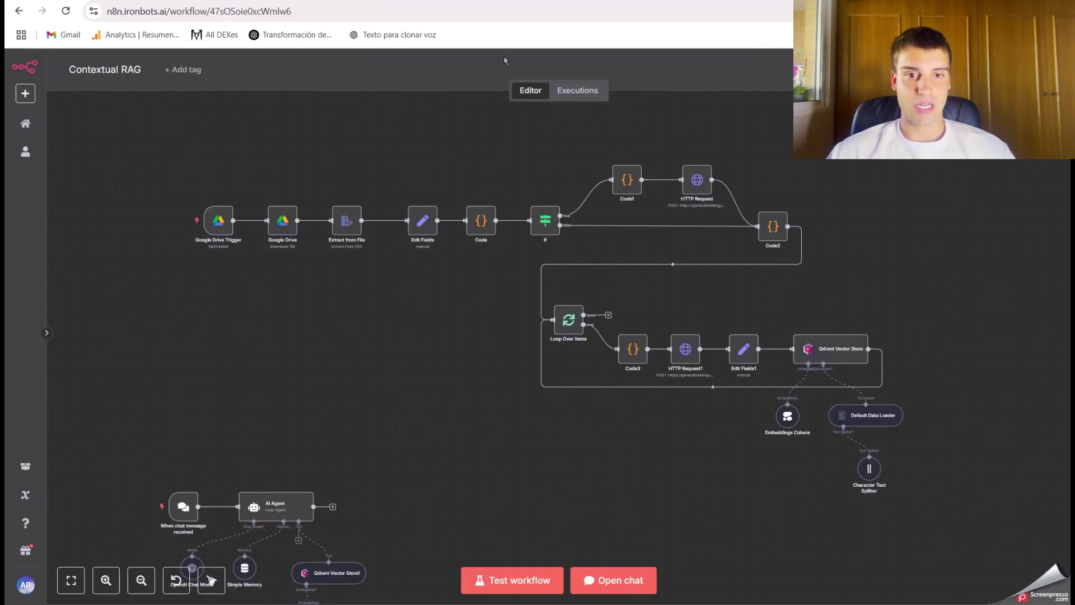
scroll(588, 202, "up", 1)
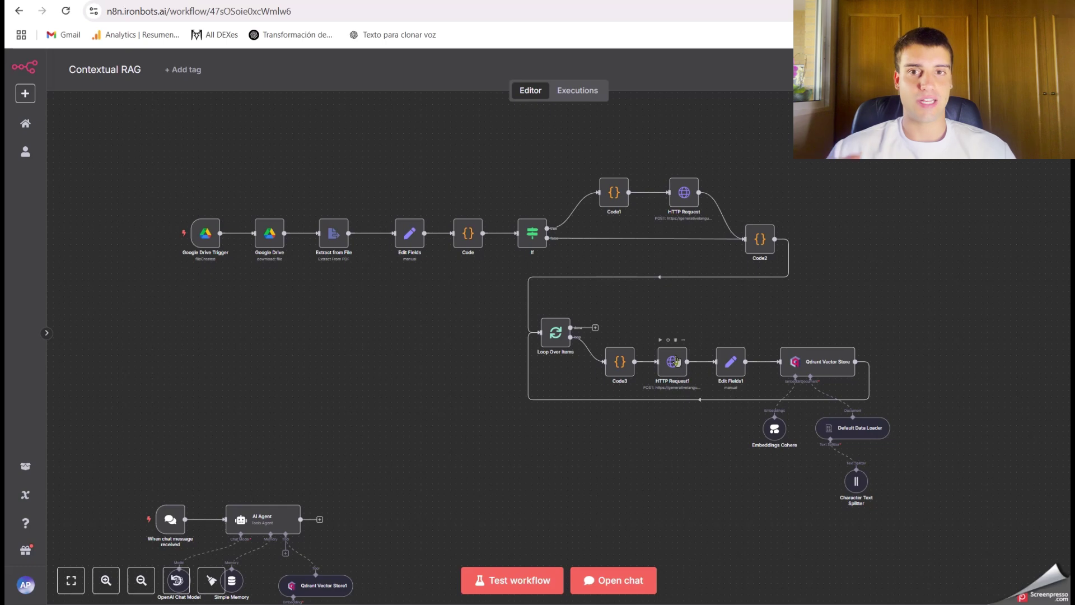
key("ctrl+Tab")
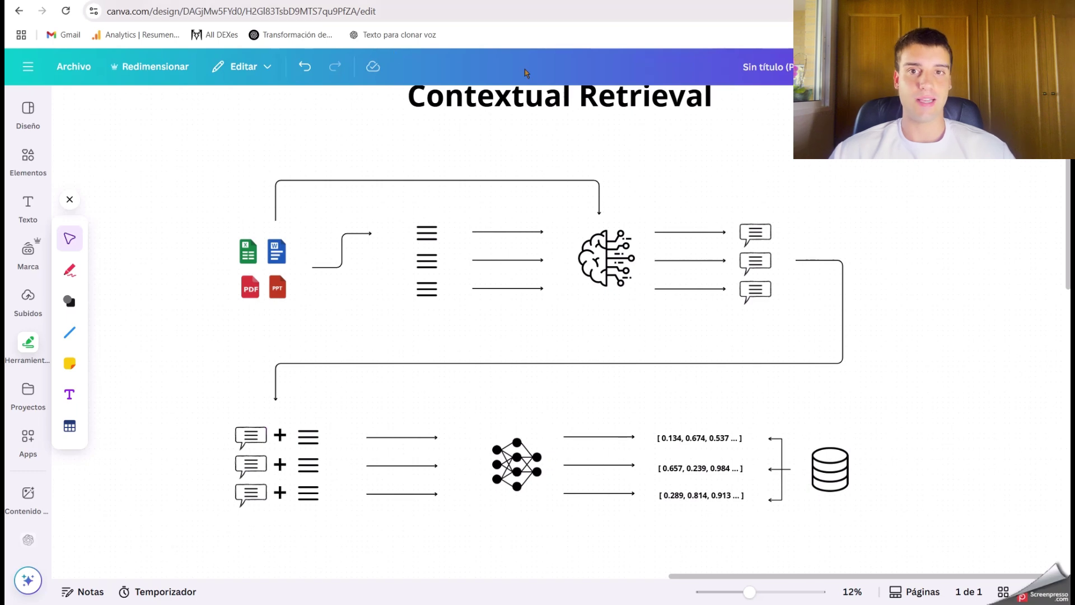
key("ctrl+Tab")
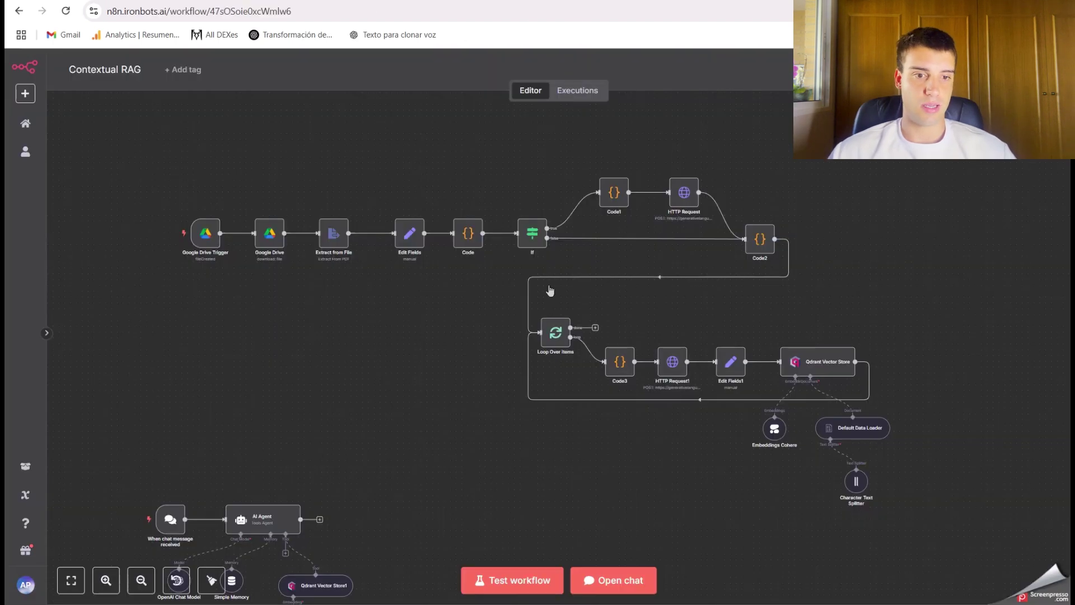
- Move the Edit Fields node slightly closer to the Extract from File node
scroll(862, 408, "left", 3)
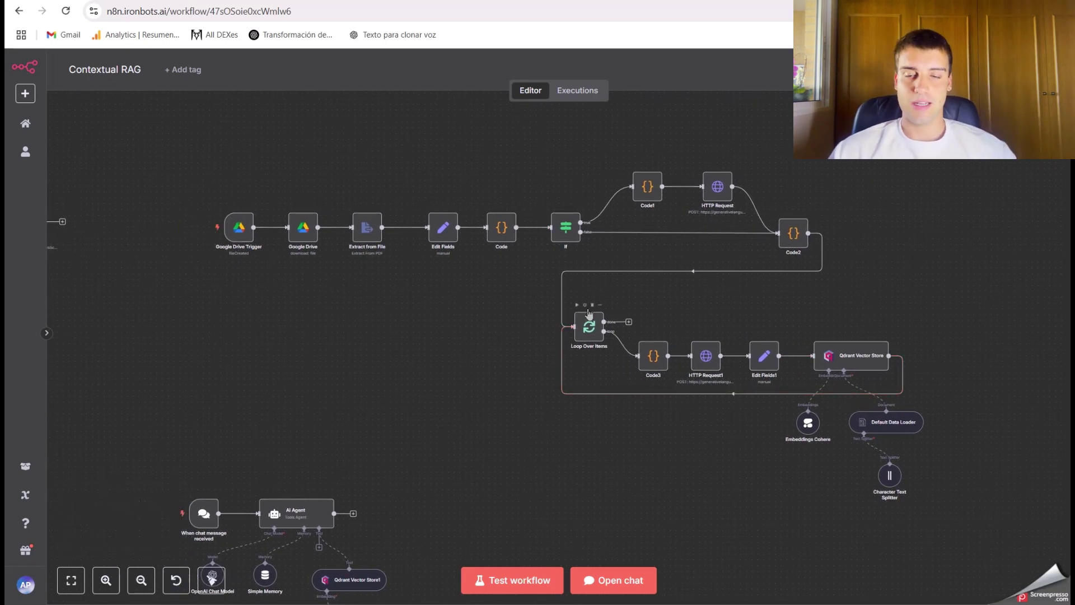
scroll(367, 305, "up", 2)
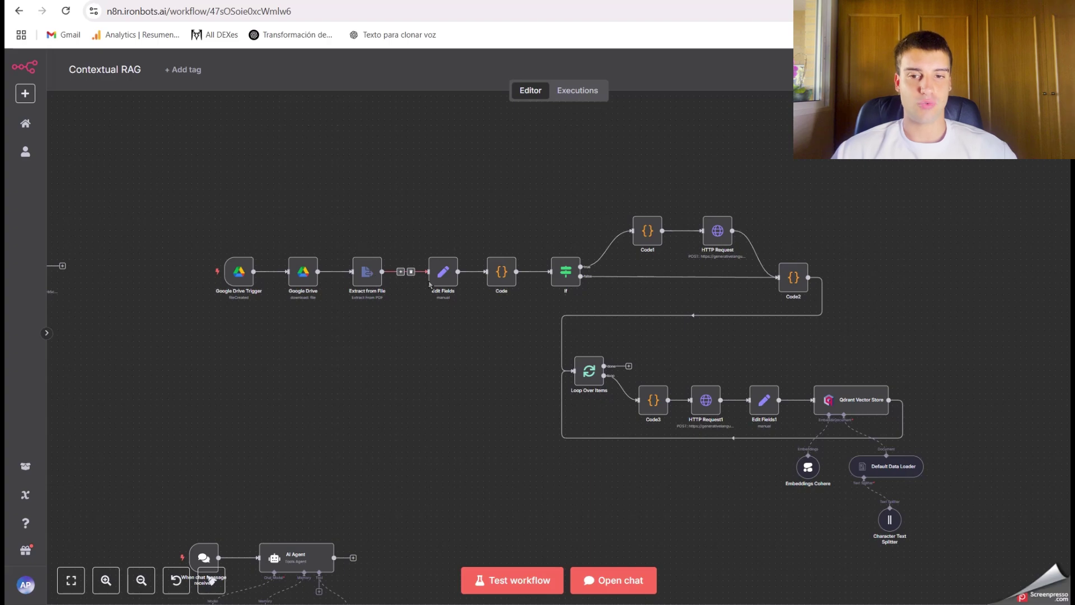
left_click_drag(443, 276, 437, 272)
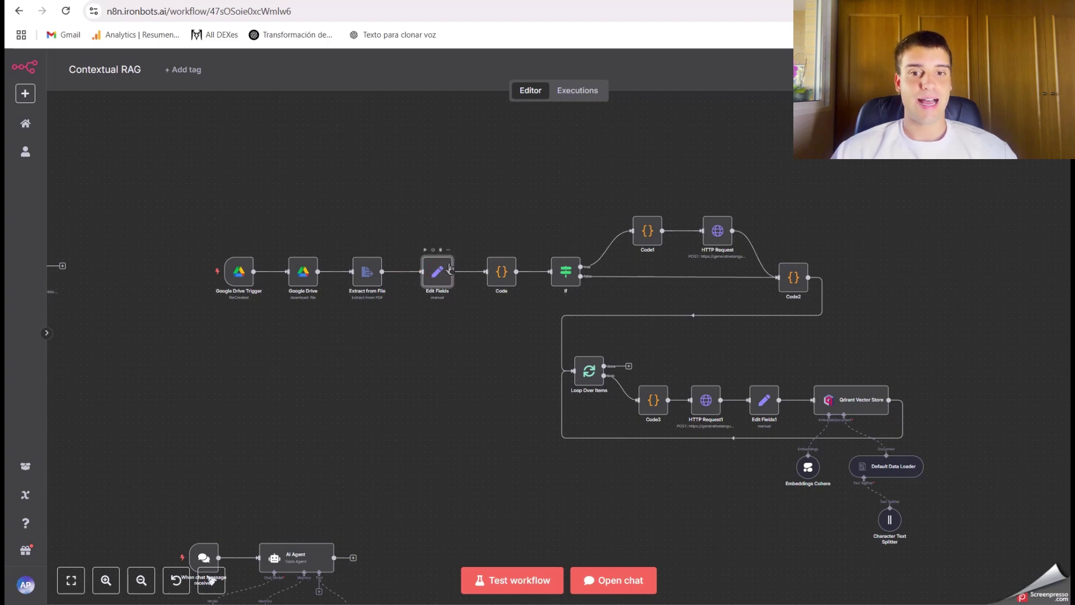
- Review the Code node's token-estimating JavaScript and the If node's estimatedTokens condition, returning to the canvas
double_click(495, 265)
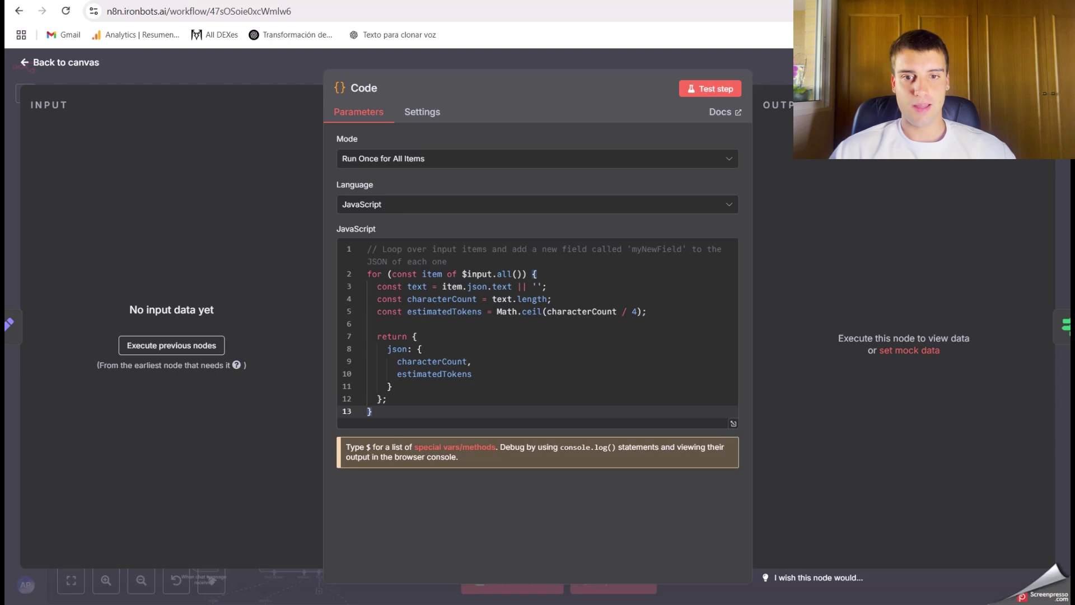
key("Escape")
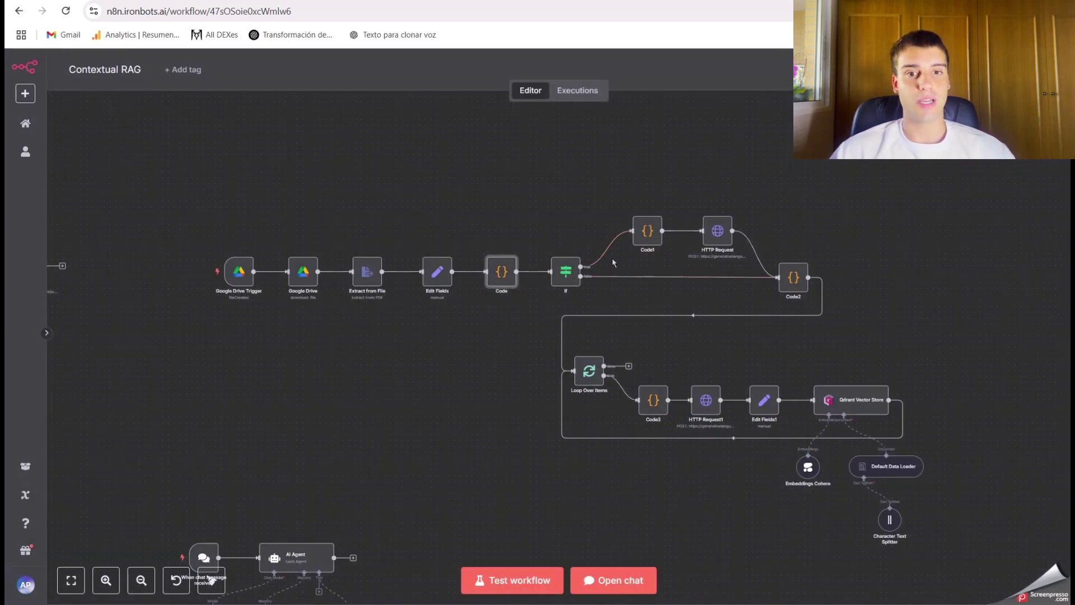
double_click(566, 271)
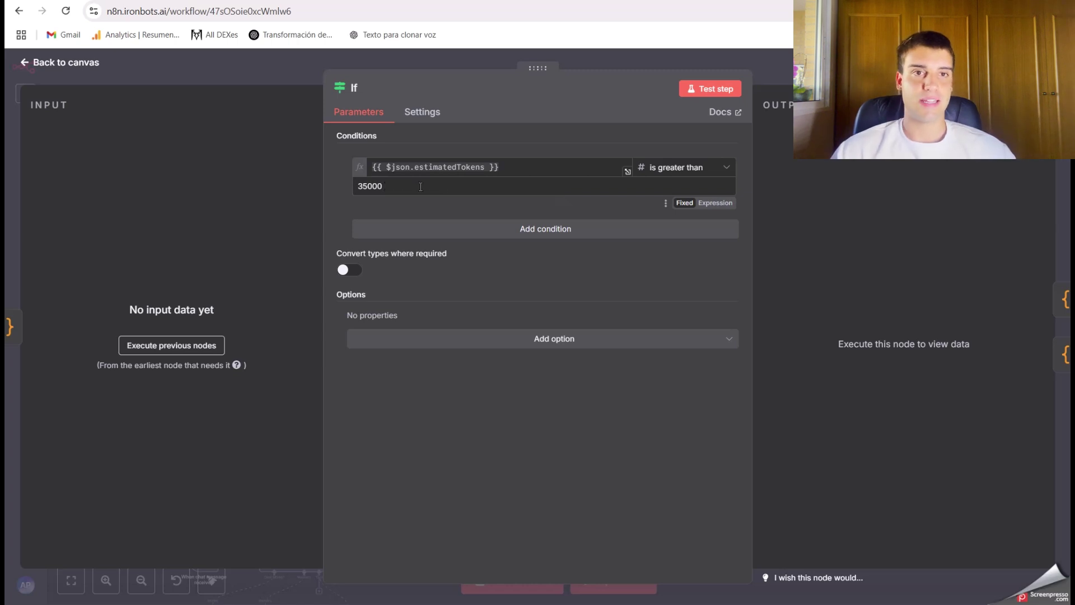
key("Escape")
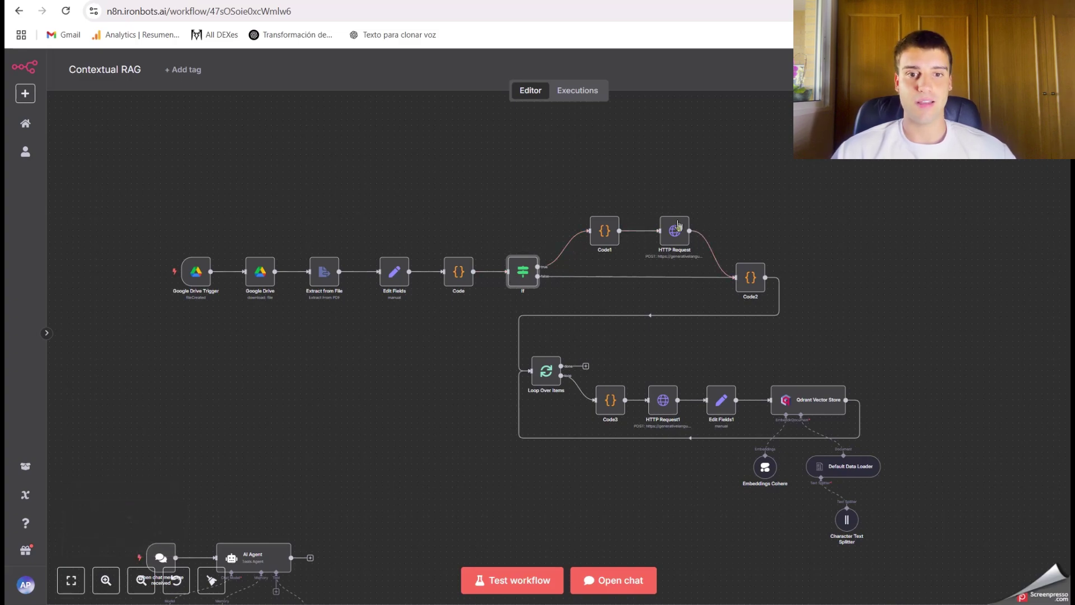
- Review the Code1 node's JavaScript that converts the text to base64, and return to the canvas
left_click(604, 230)
double_click(604, 229)
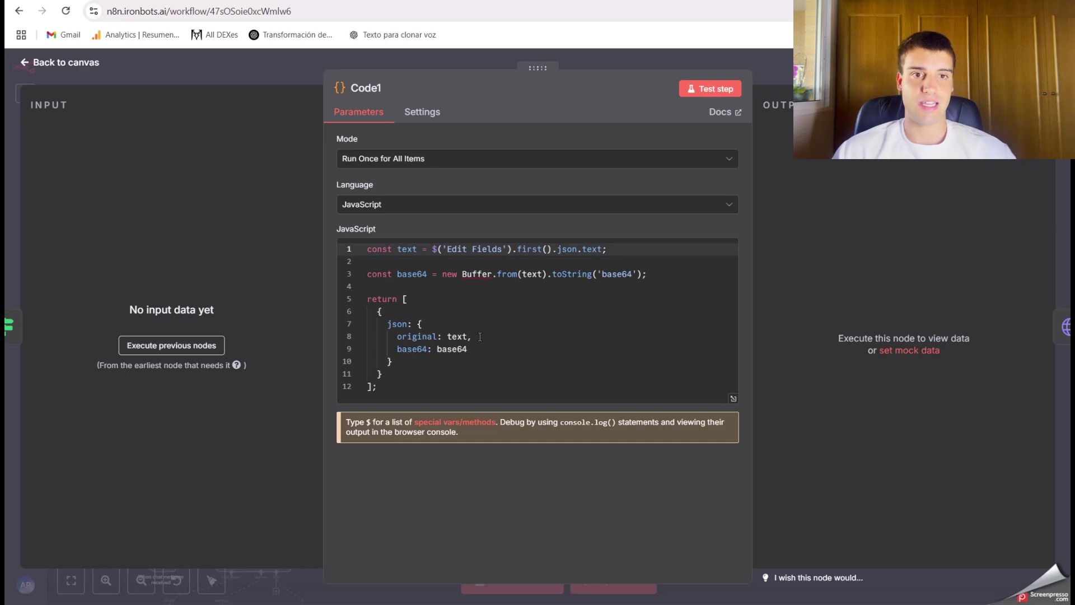
key("Escape")
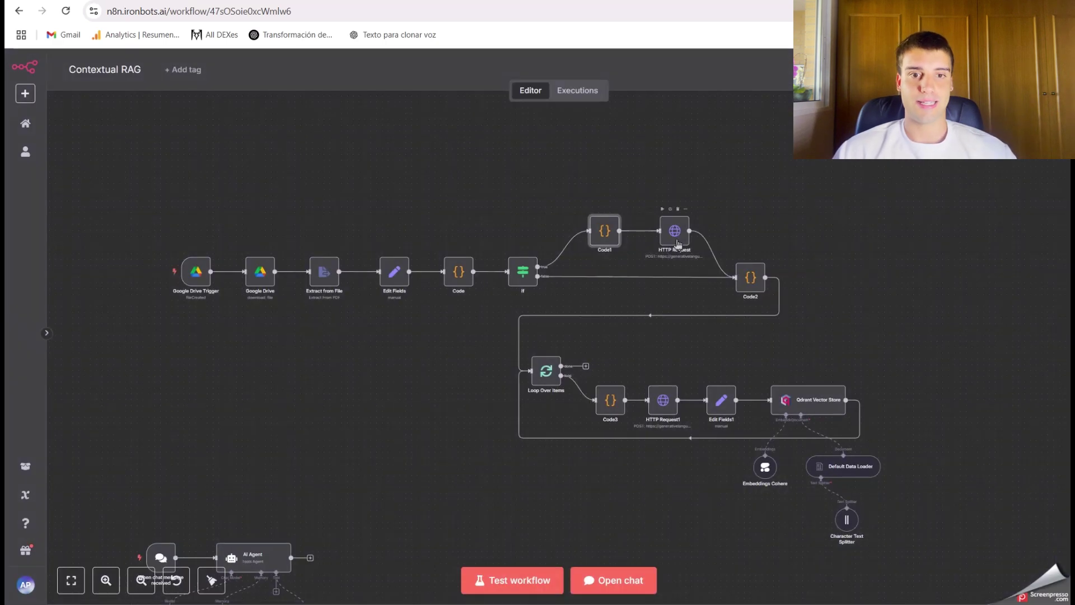
- Examine the HTTP Request node's URL and its JSON body in the expanded expression editor, returning to the canvas
double_click(678, 243)
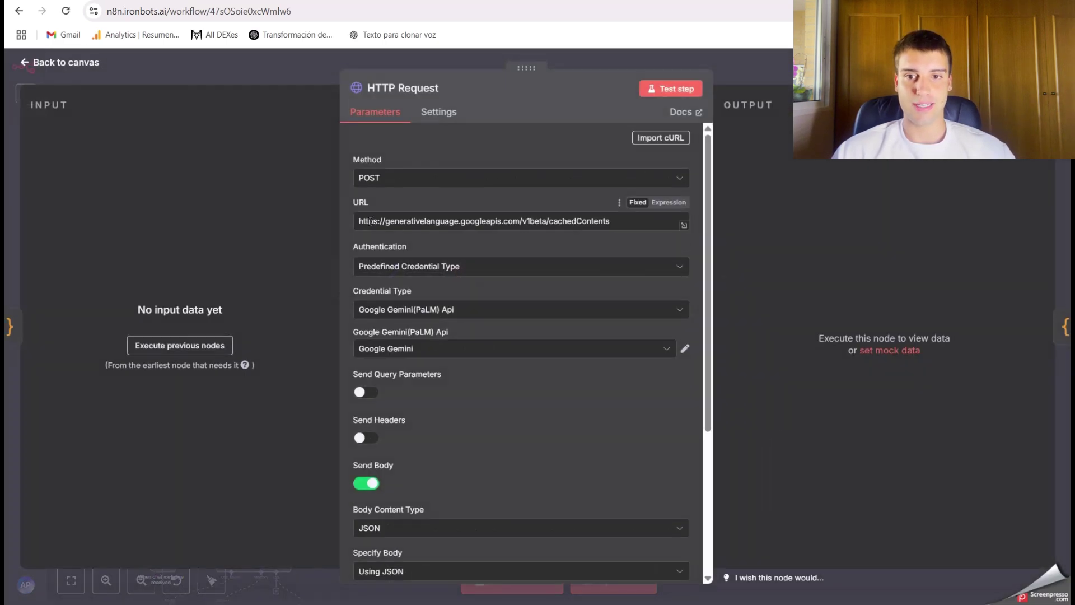
left_click_drag(359, 221, 619, 226)
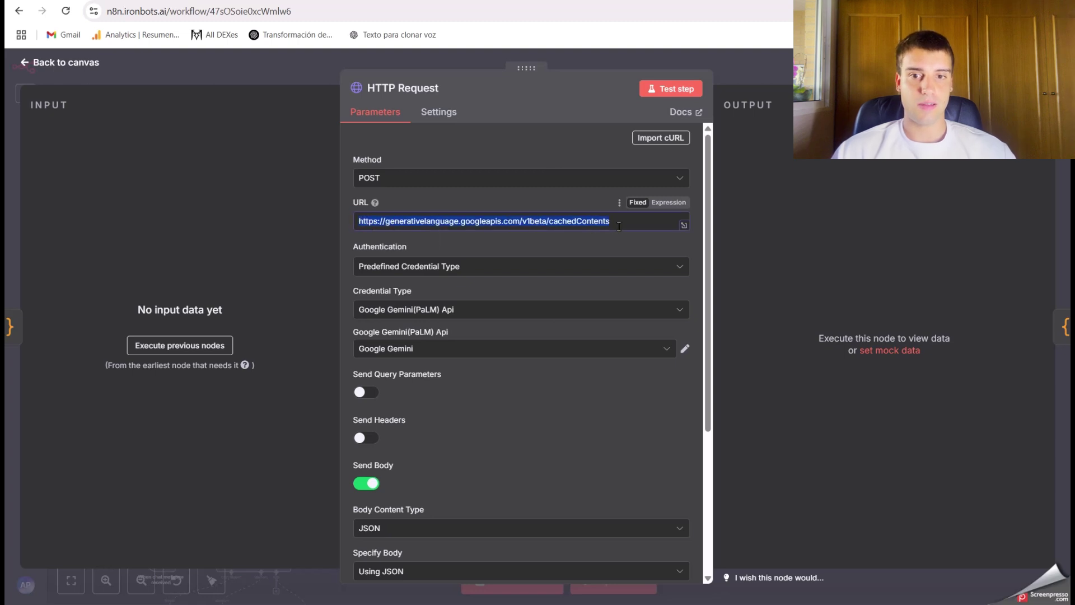
scroll(579, 330, "down", 5)
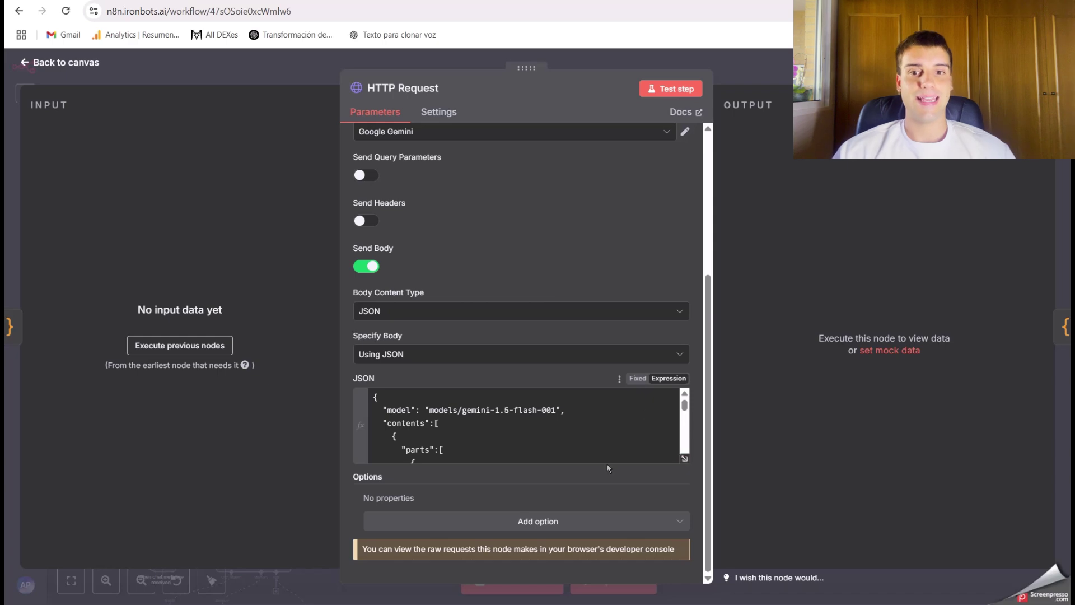
left_click(685, 459)
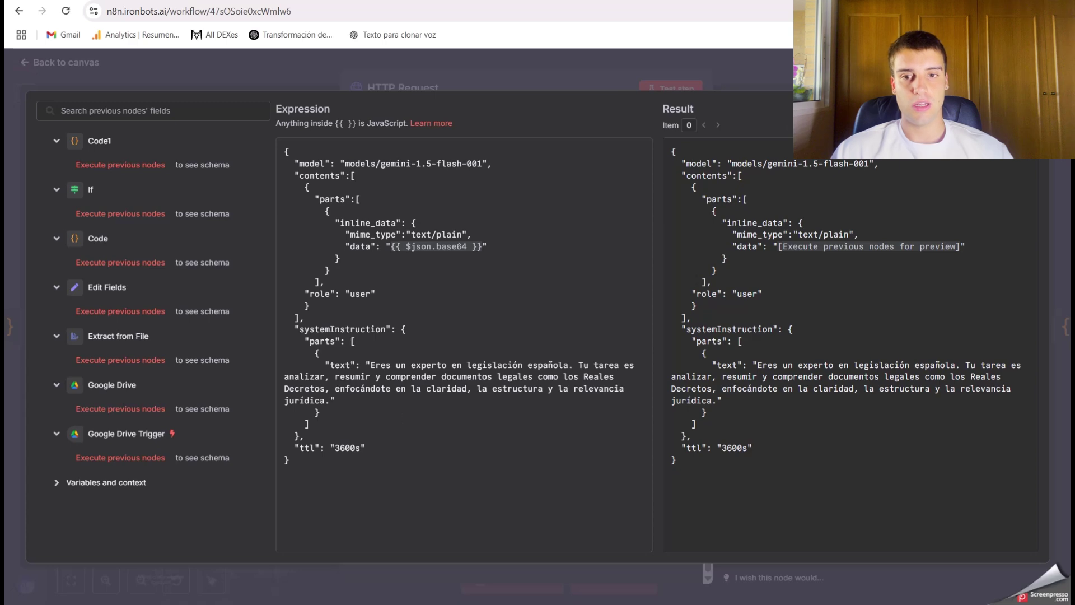
key("Escape")
key("Escape")
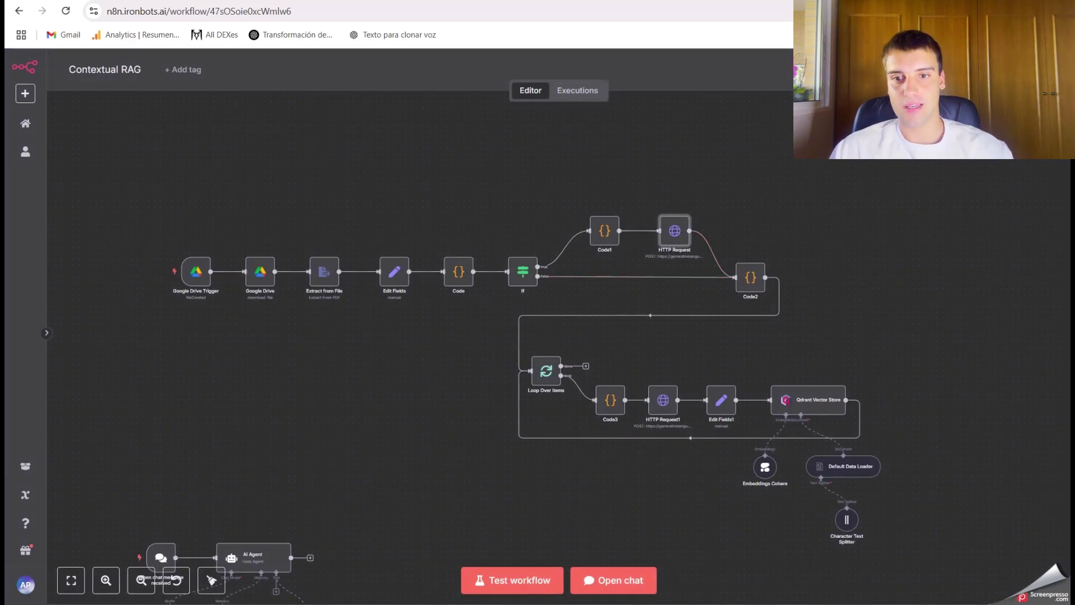
- Glance at the Canva Contextual Retrieval diagram, then review the chunkSize constant in the n8n Code2 node's JavaScript and return to the canvas
key("ctrl+Tab")
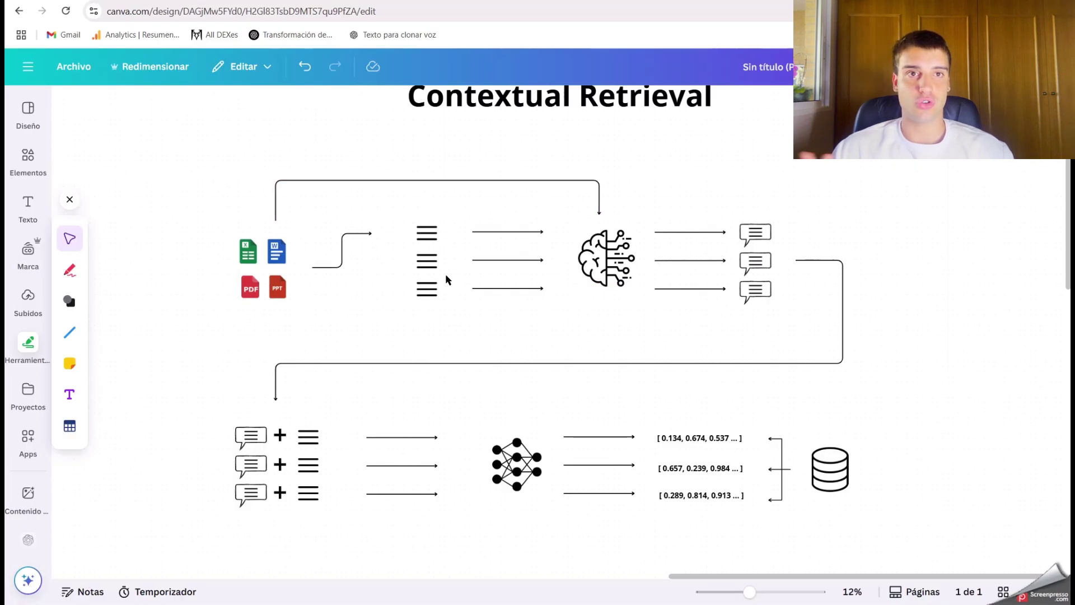
key("ctrl+Tab")
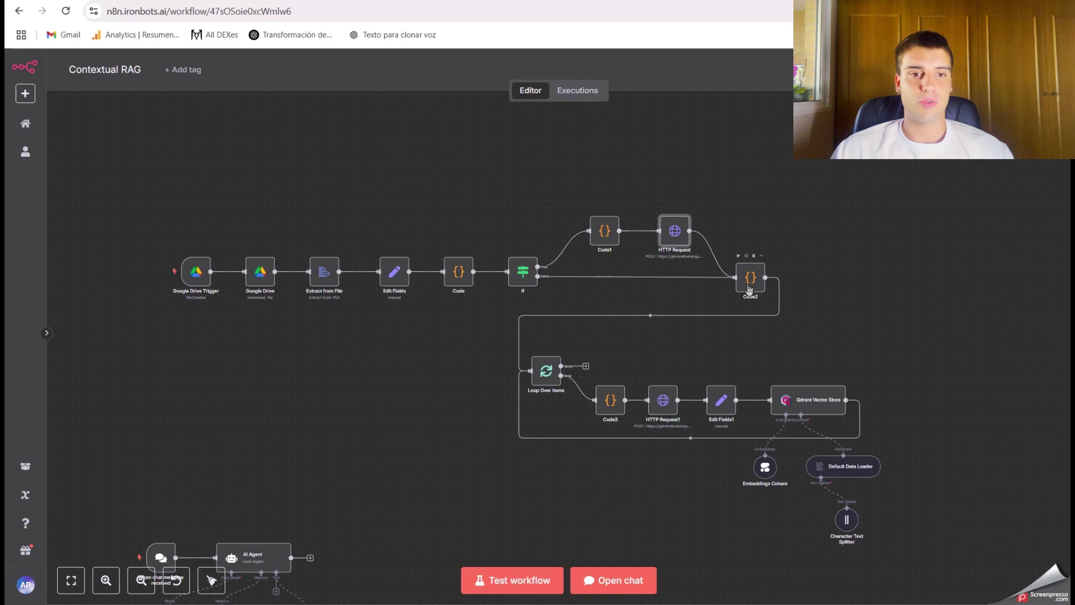
double_click(750, 278)
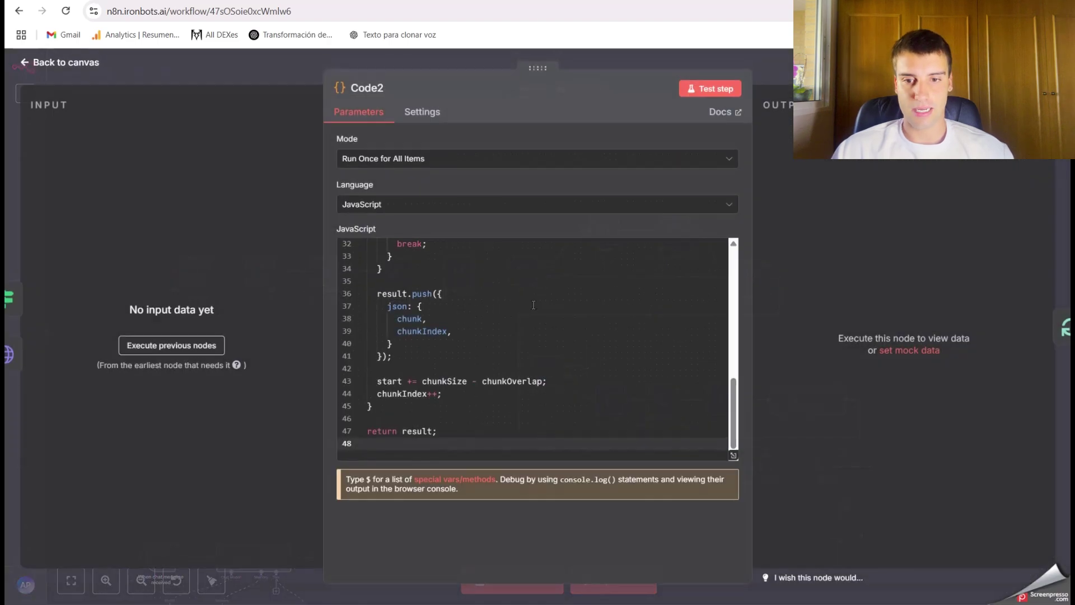
scroll(508, 265, "up", 15)
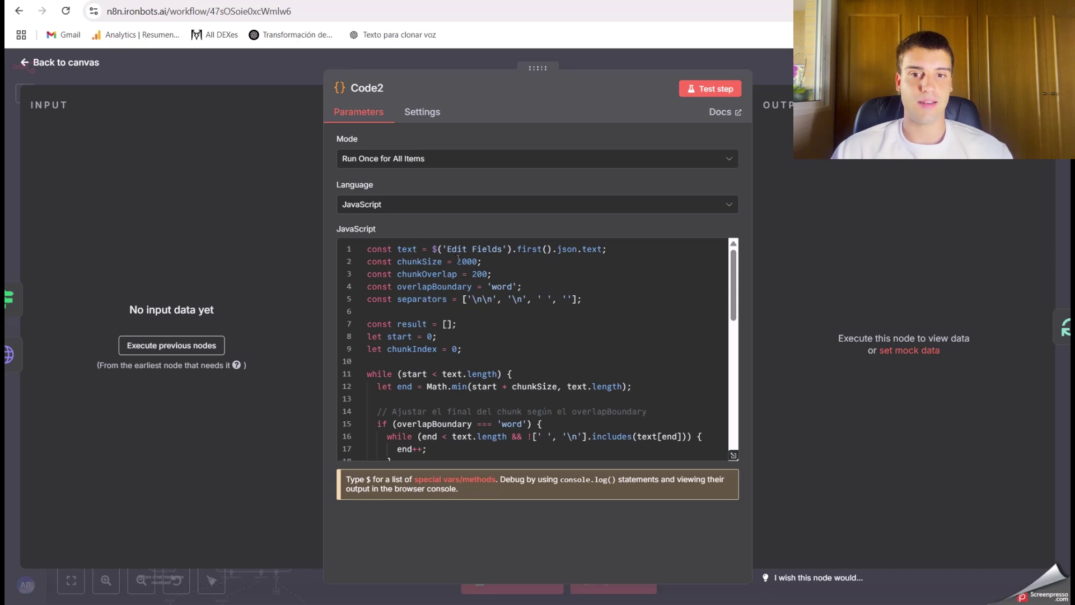
left_click_drag(457, 261, 478, 261)
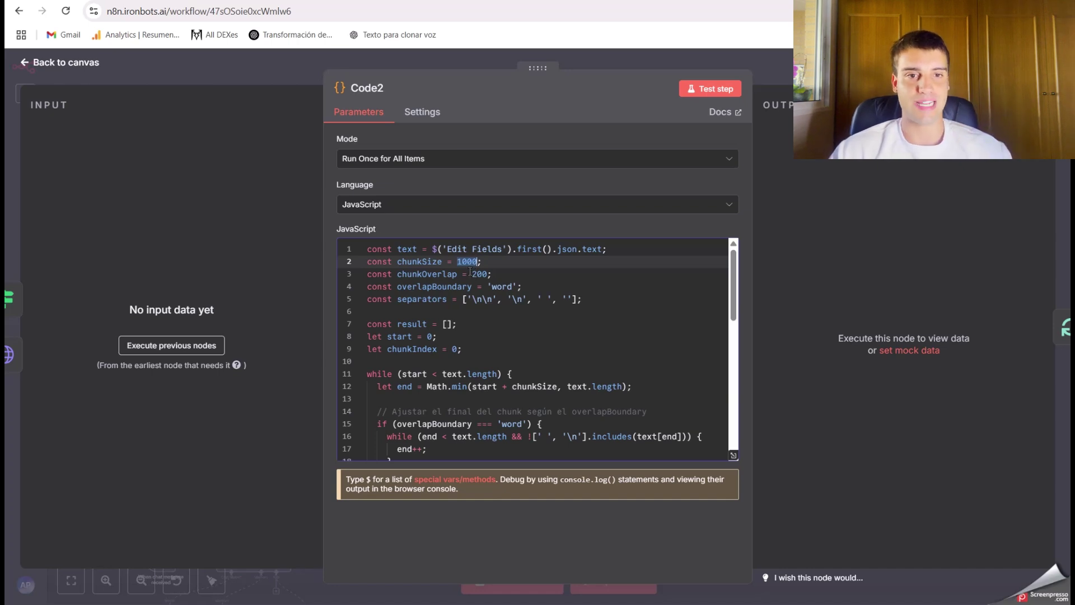
left_click(775, 55)
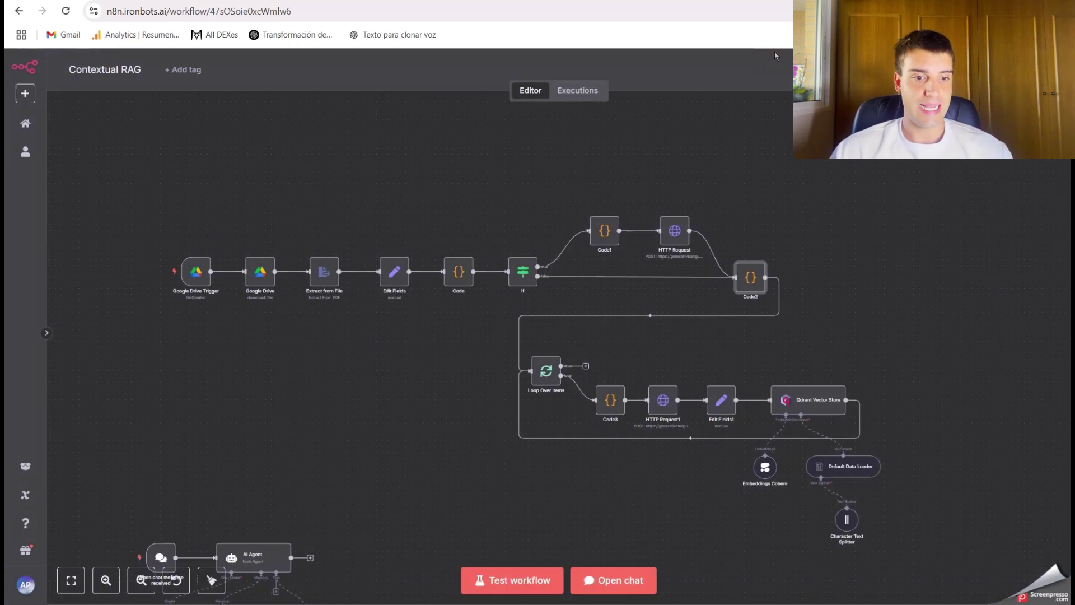
- Compare the Character Text Splitter's chunk size and overlap settings with the constants in the Code2 node, returning to the canvas
scroll(821, 513, "down", 1)
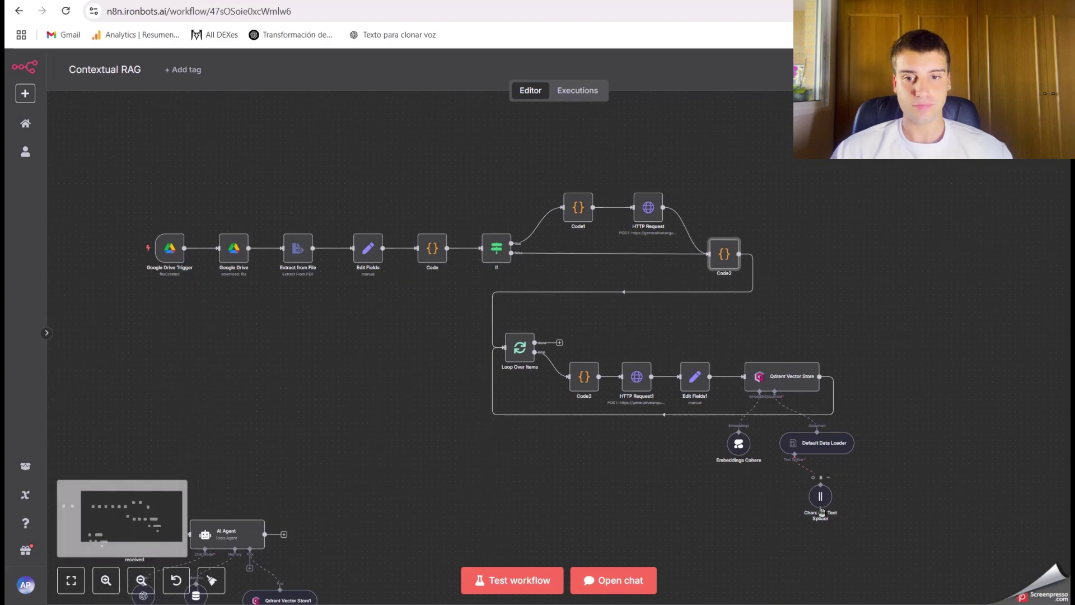
double_click(821, 506)
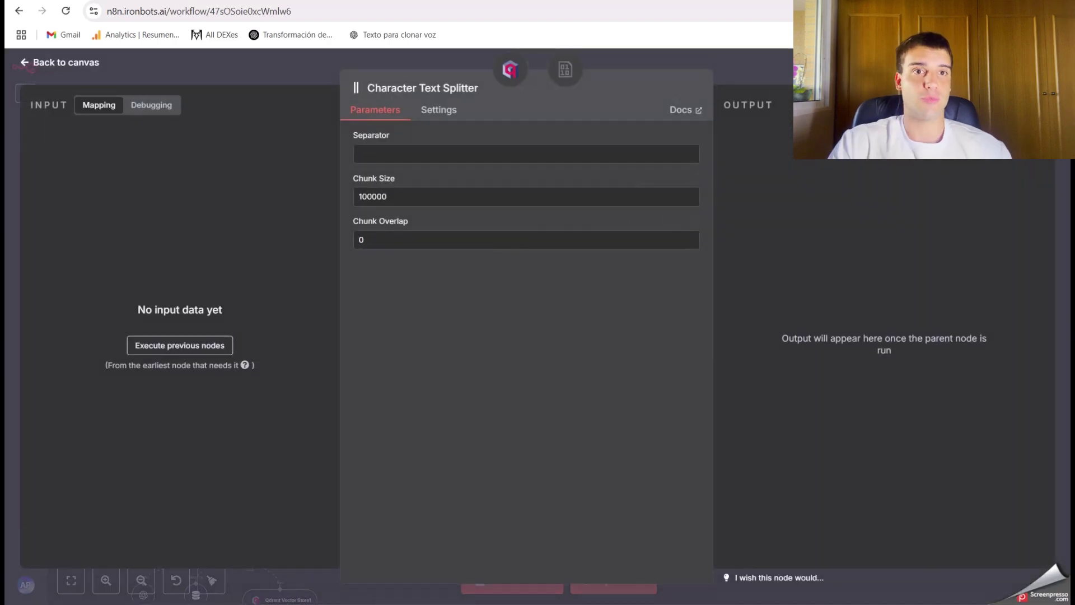
key("Escape")
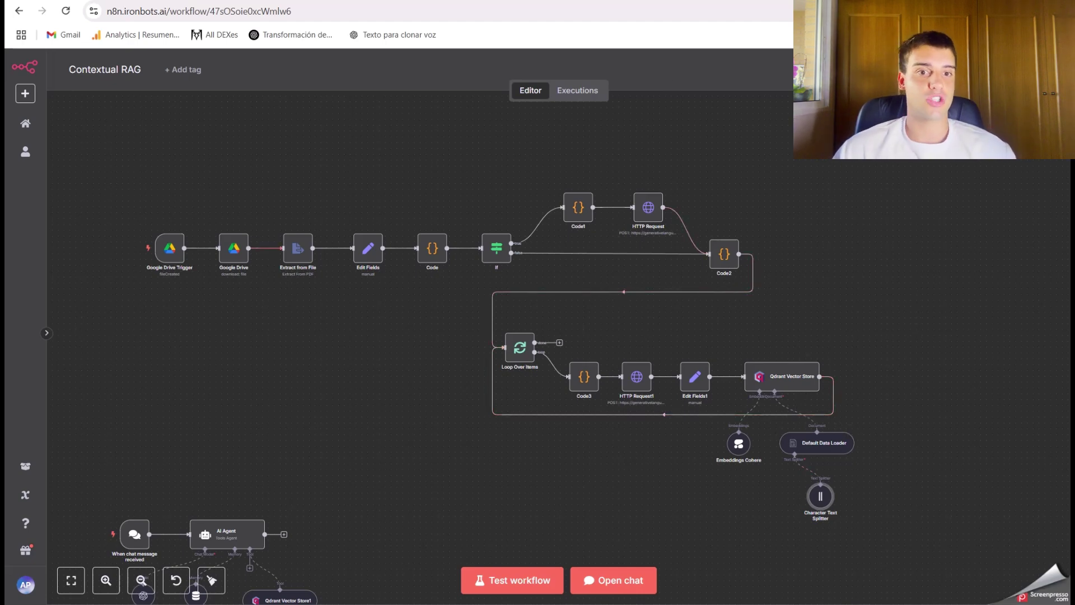
double_click(725, 255)
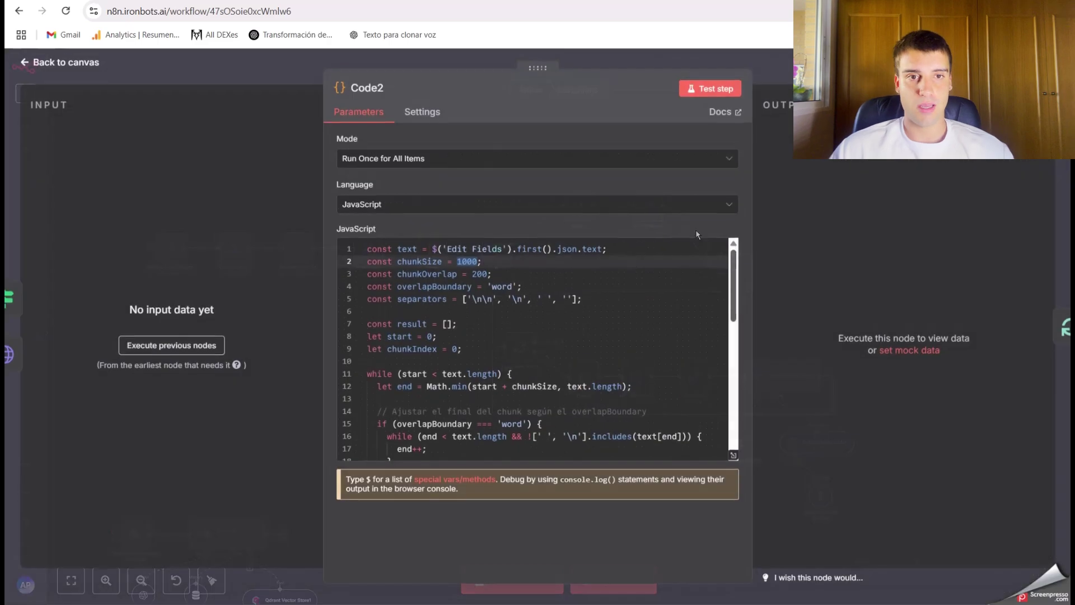
key("Escape")
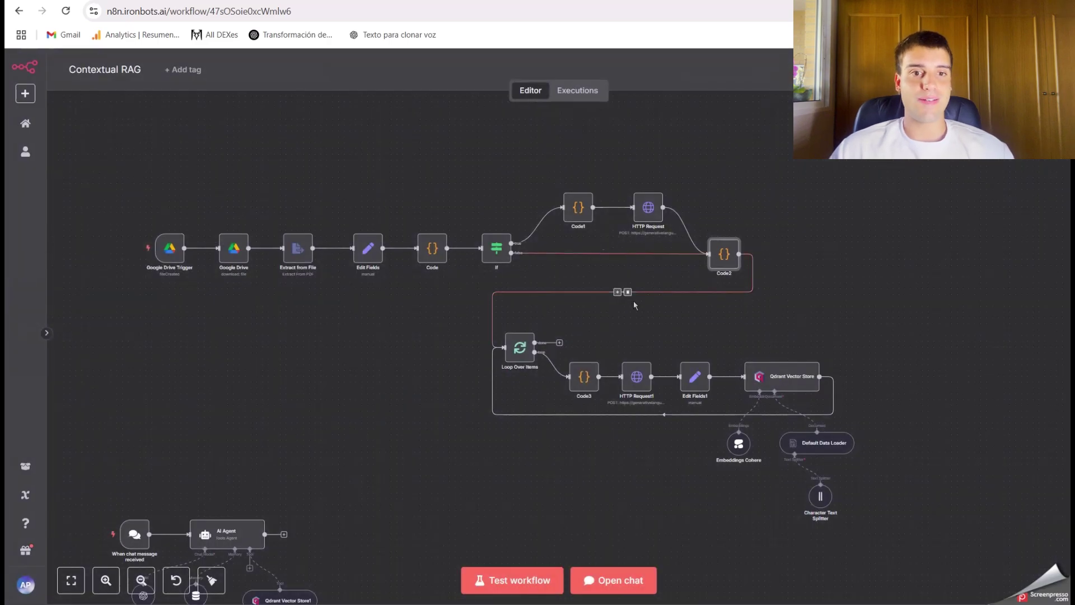
- Switch to the Contextual Retrieval diagram in Canva to check the chunk-context stage, and return to the n8n workflow
scroll(634, 300, "down", 1)
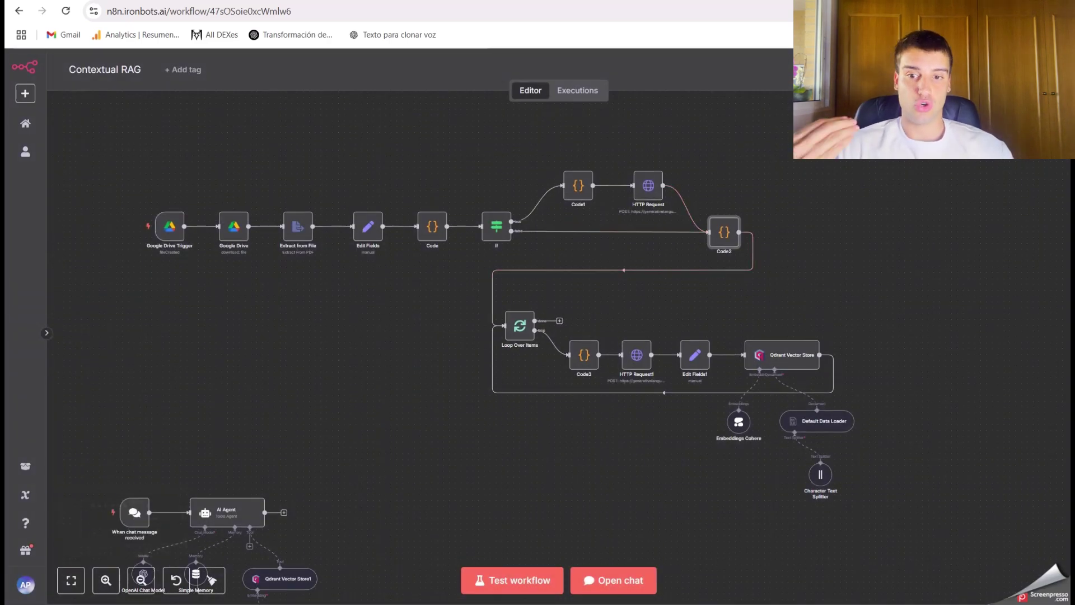
key("ctrl+Tab")
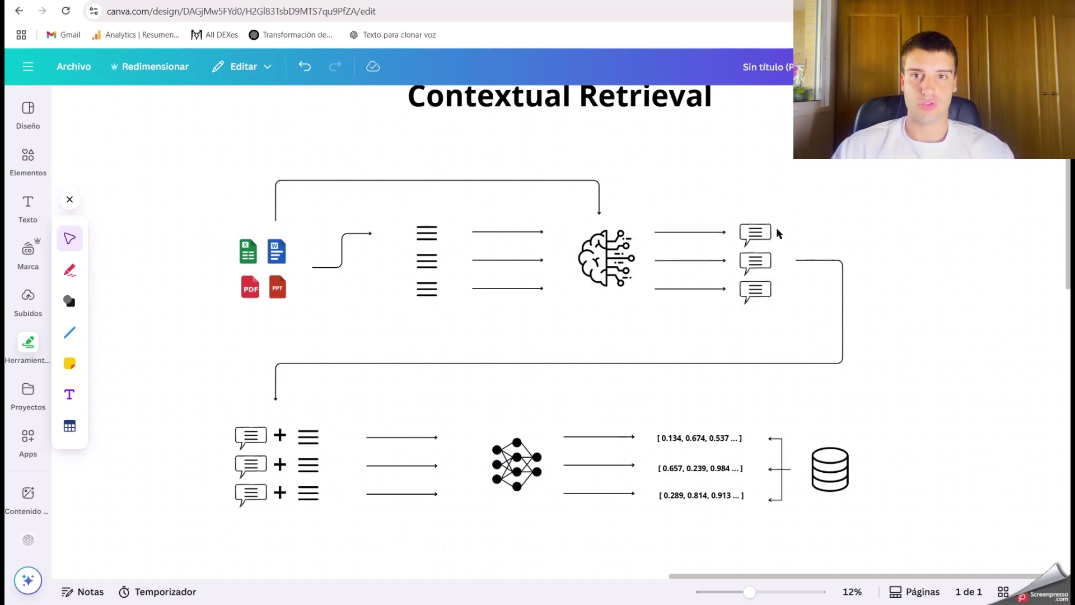
key("ctrl+Tab")
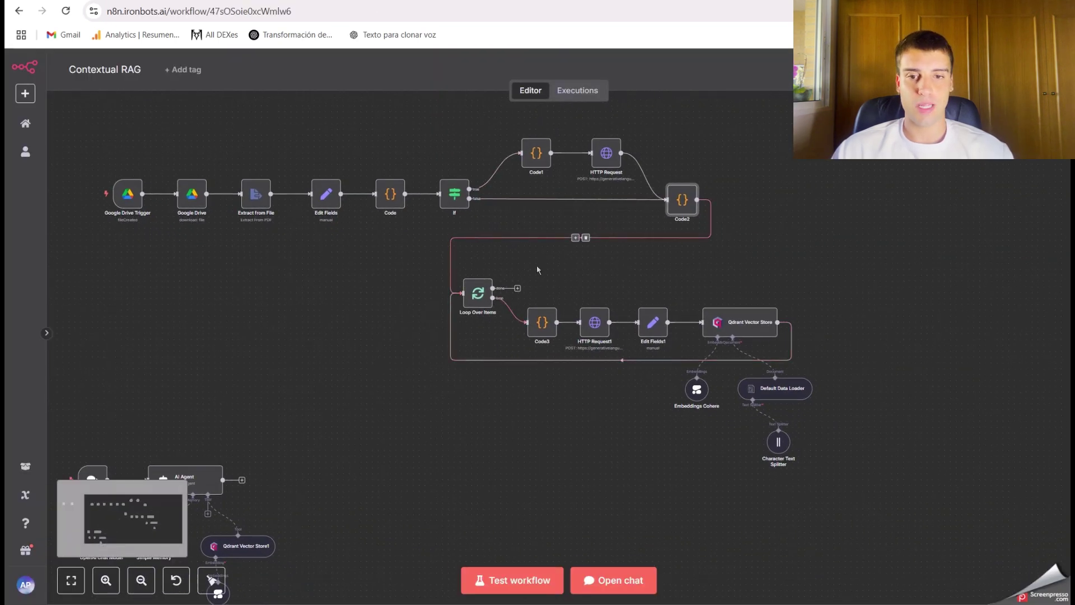
- Open the Code3 node in the loop and examine its caching check and noCachePrompt text in the JavaScript
scroll(537, 265, "right", 3)
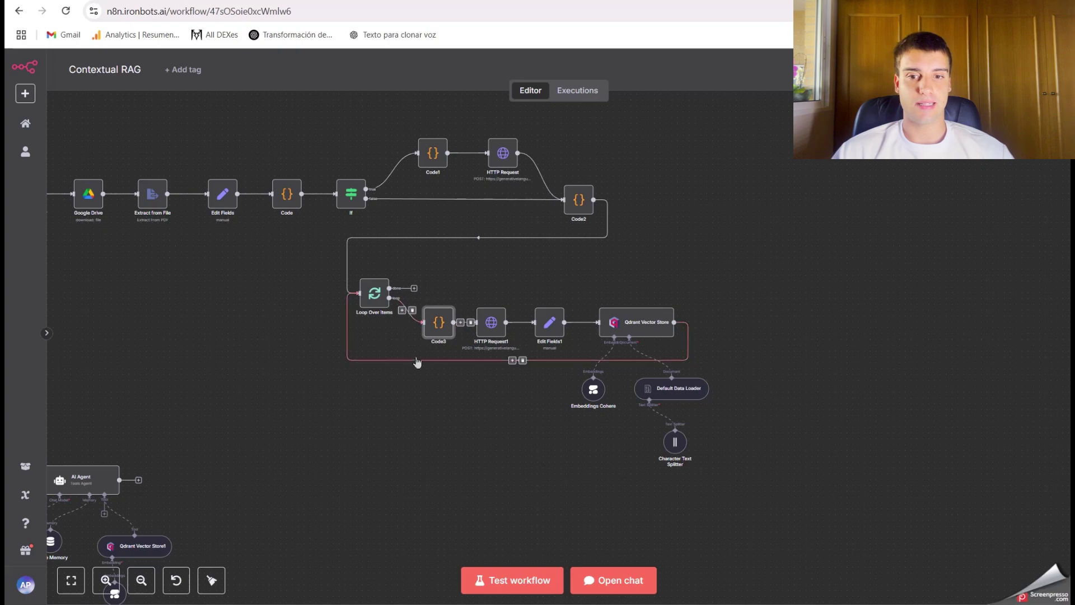
double_click(434, 324)
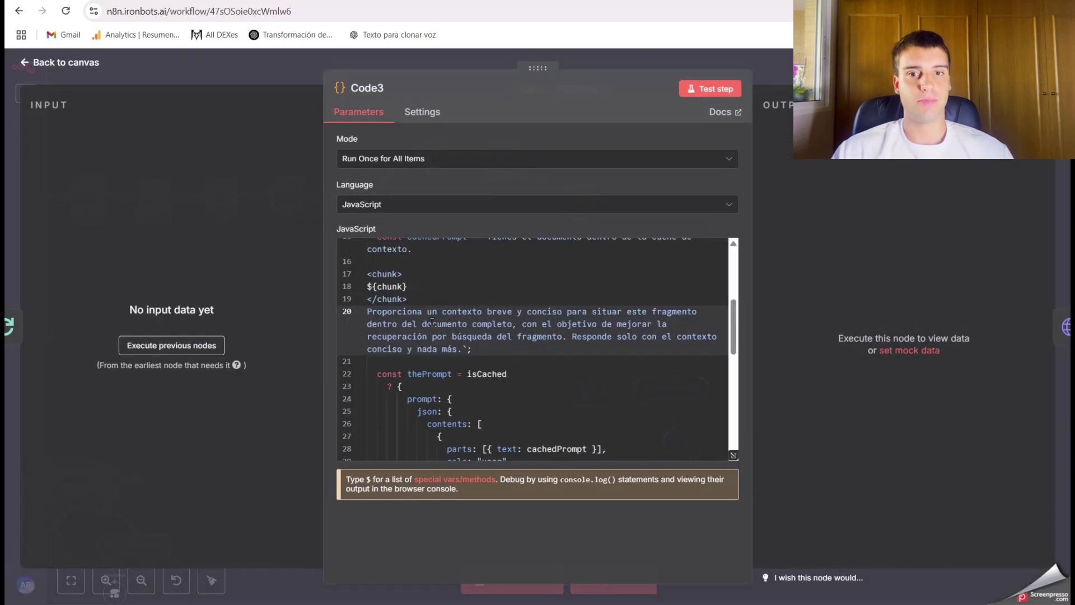
scroll(556, 434, "up", 5)
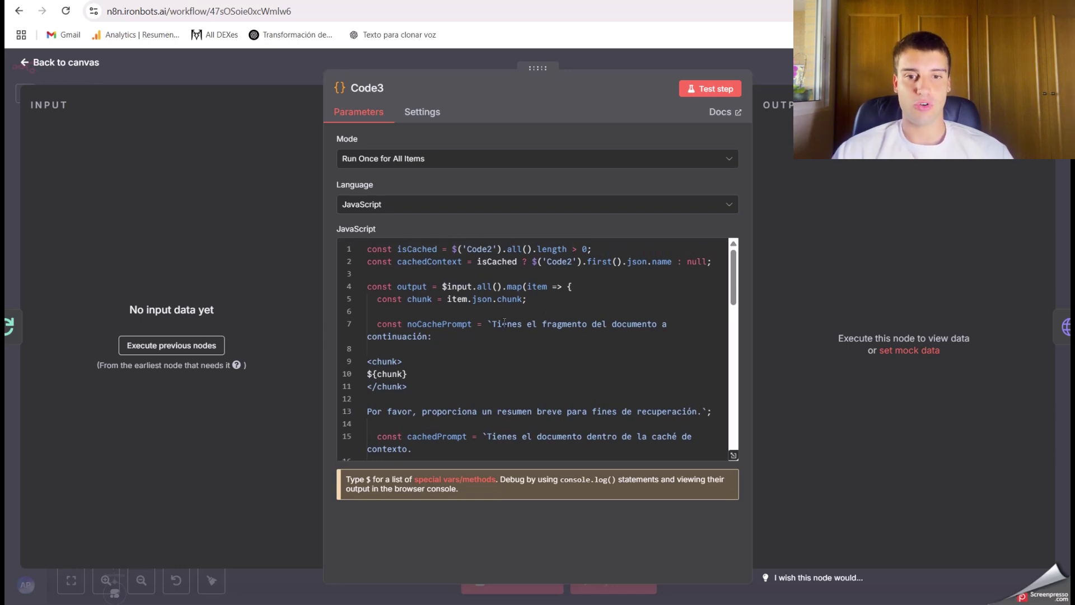
scroll(504, 322, "down", 2)
scroll(499, 334, "up", 2)
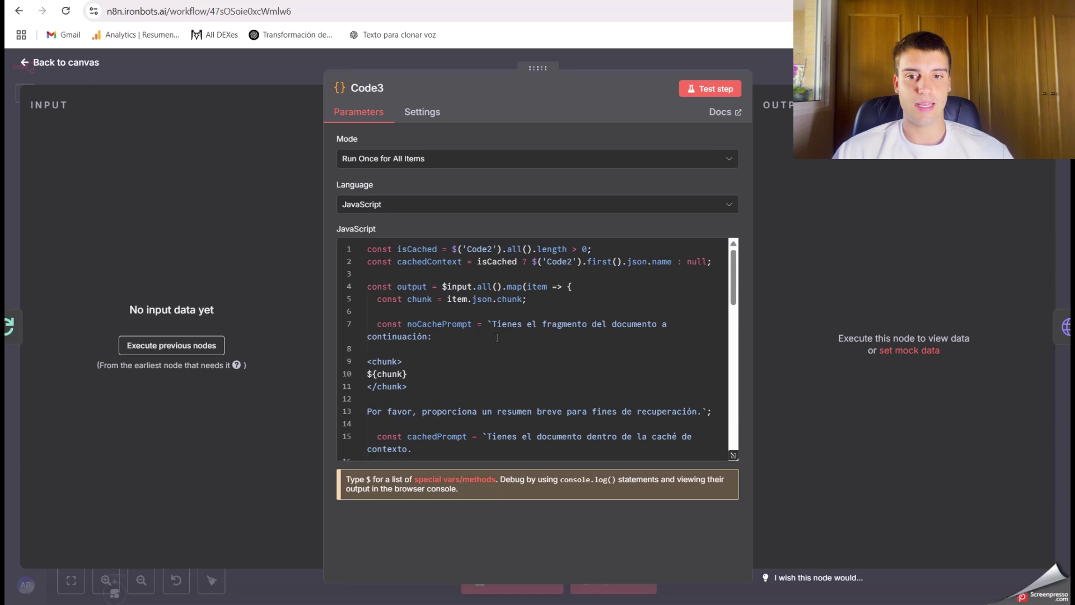
scroll(496, 327, "down", 2)
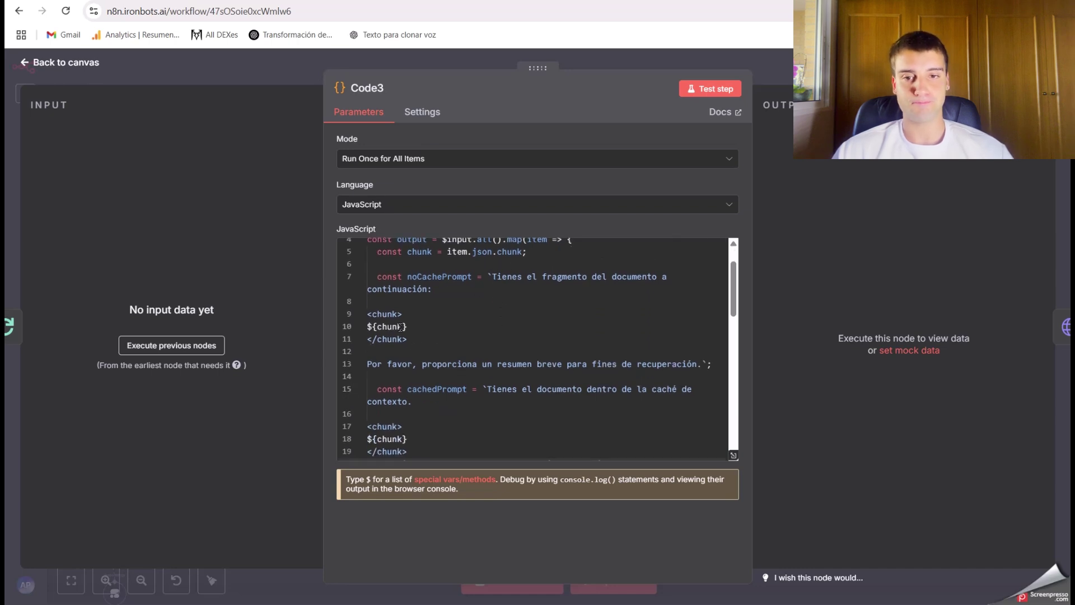
scroll(395, 328, "down", 1)
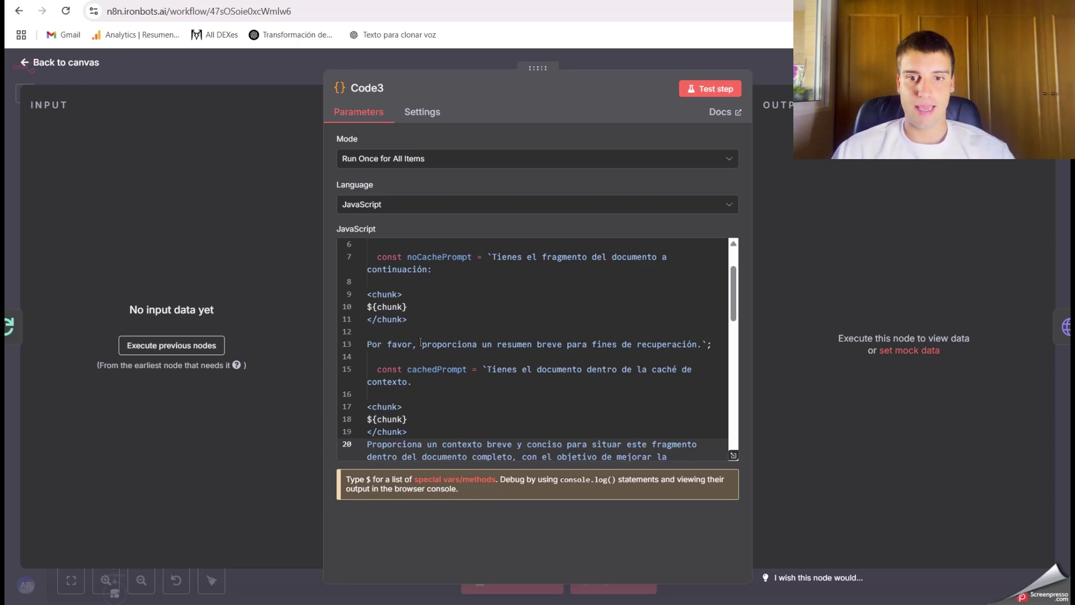
scroll(450, 340, "down", 1)
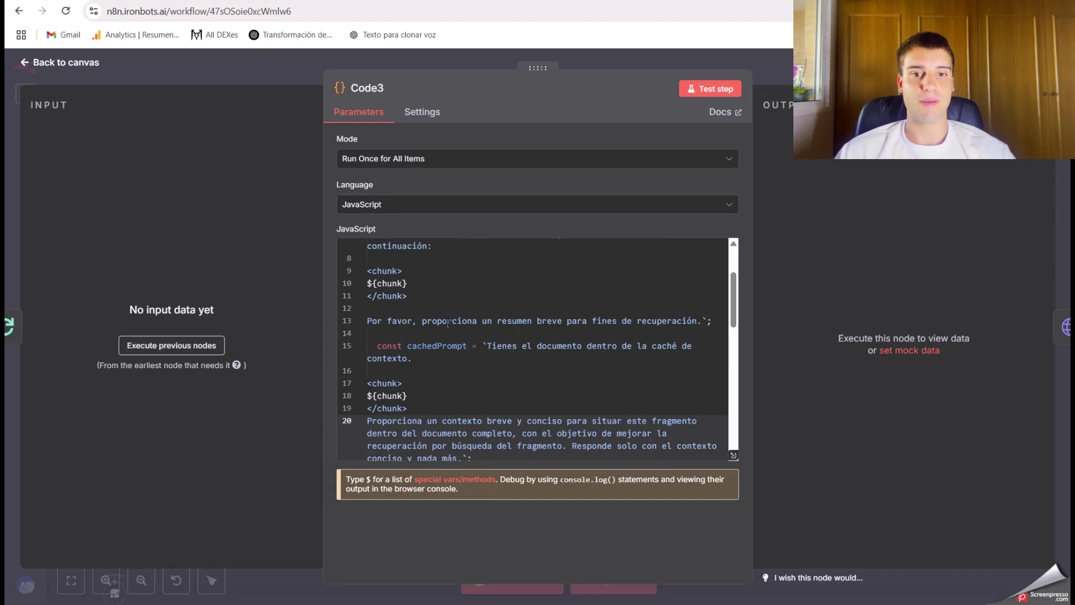
scroll(464, 318, "down", 1)
scroll(599, 297, "down", 1)
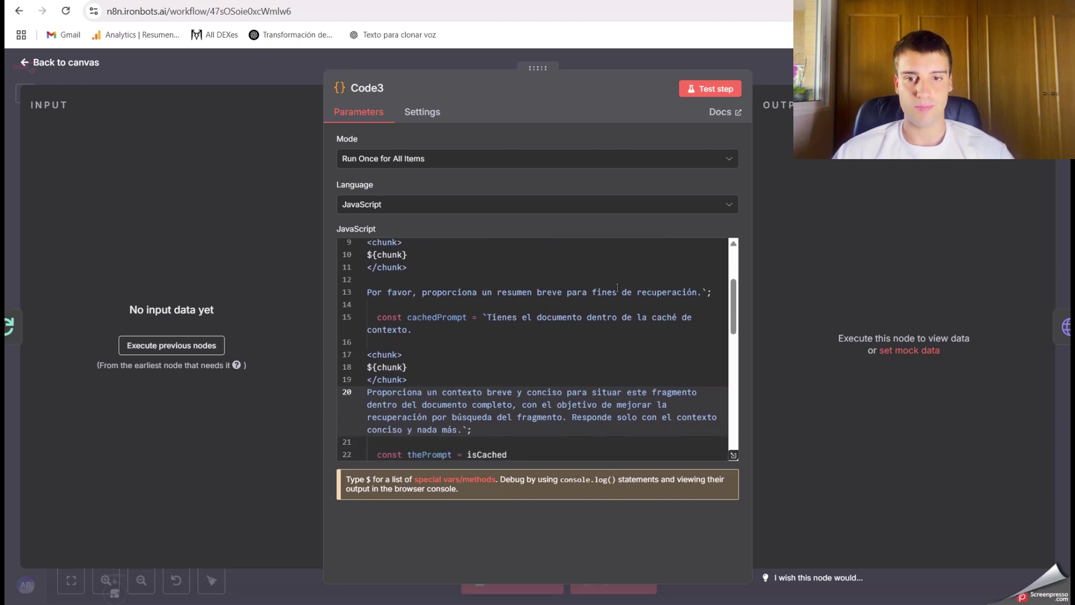
- Examine the cachedPrompt text and the thePrompt JSON structure in the Code3 node's JavaScript, and return to the canvas
scroll(622, 294, "down", 2)
scroll(555, 297, "up", 1)
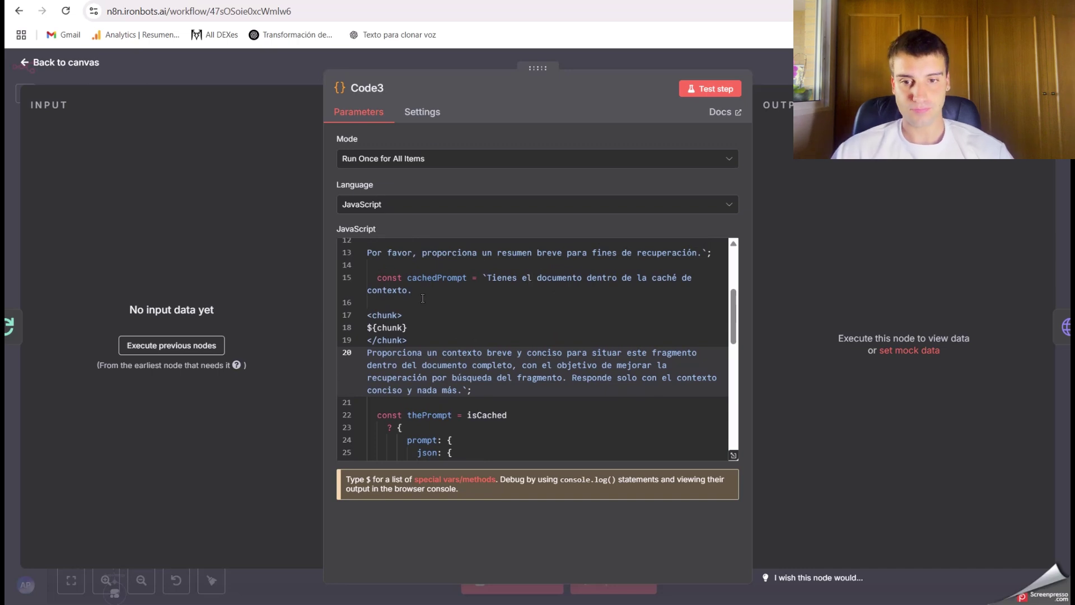
scroll(445, 339, "down", 1)
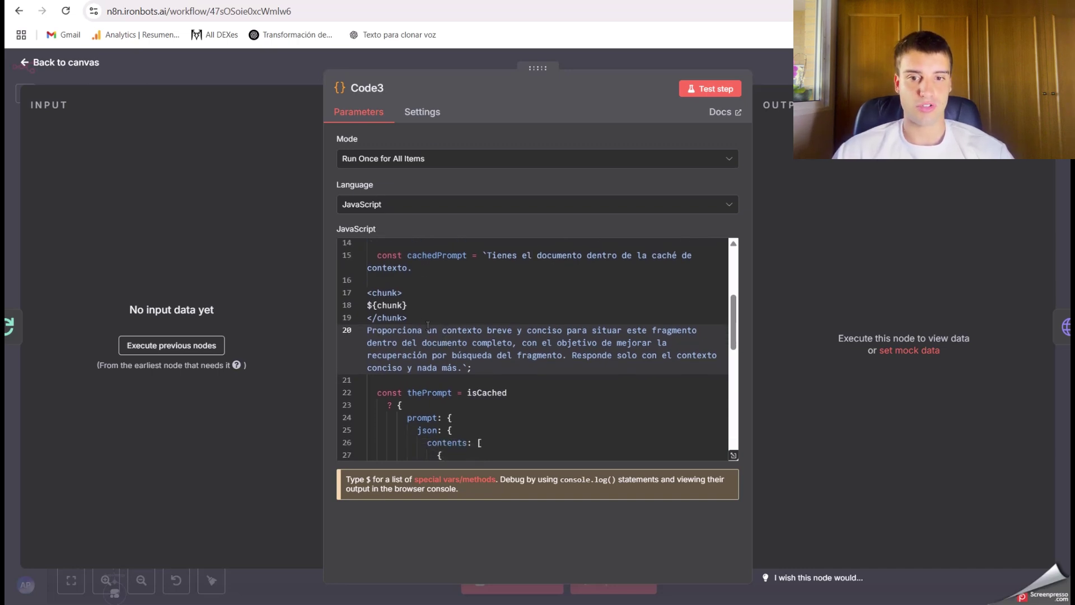
scroll(514, 301, "down", 2)
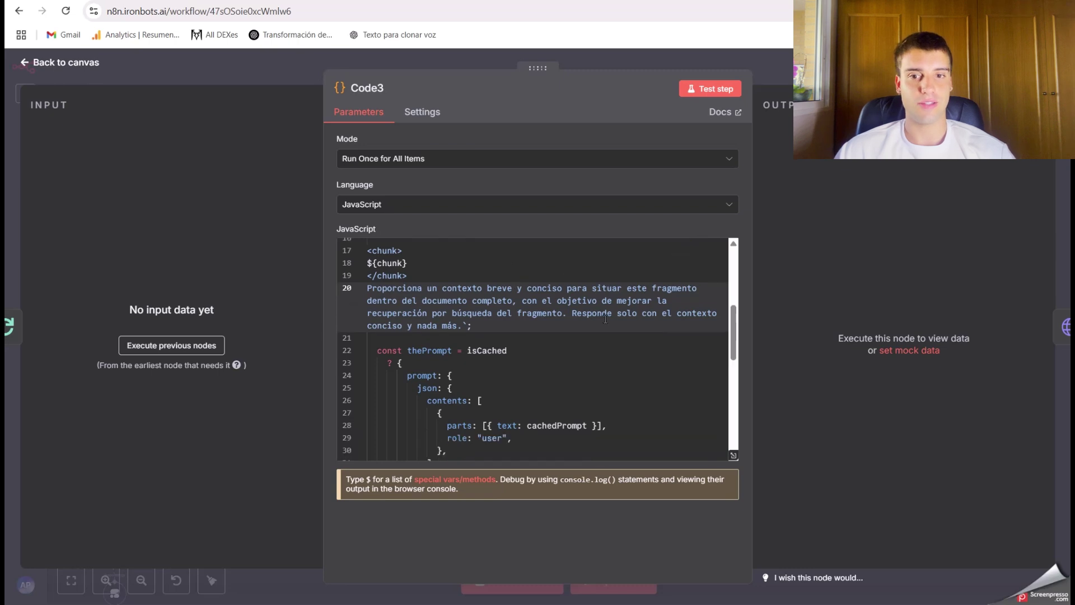
scroll(532, 307, "down", 1)
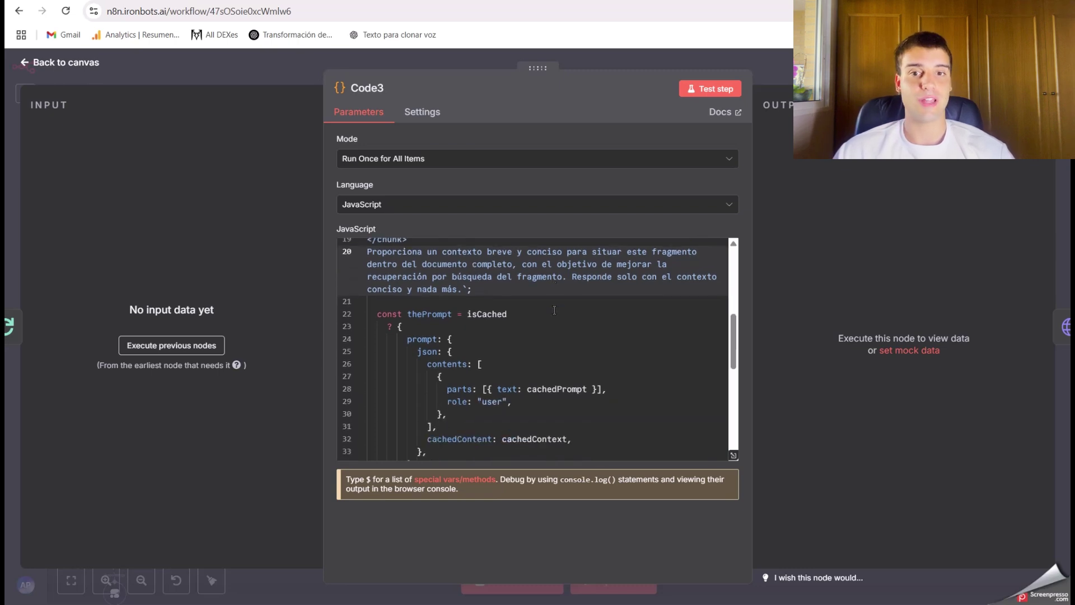
scroll(515, 300, "down", 1)
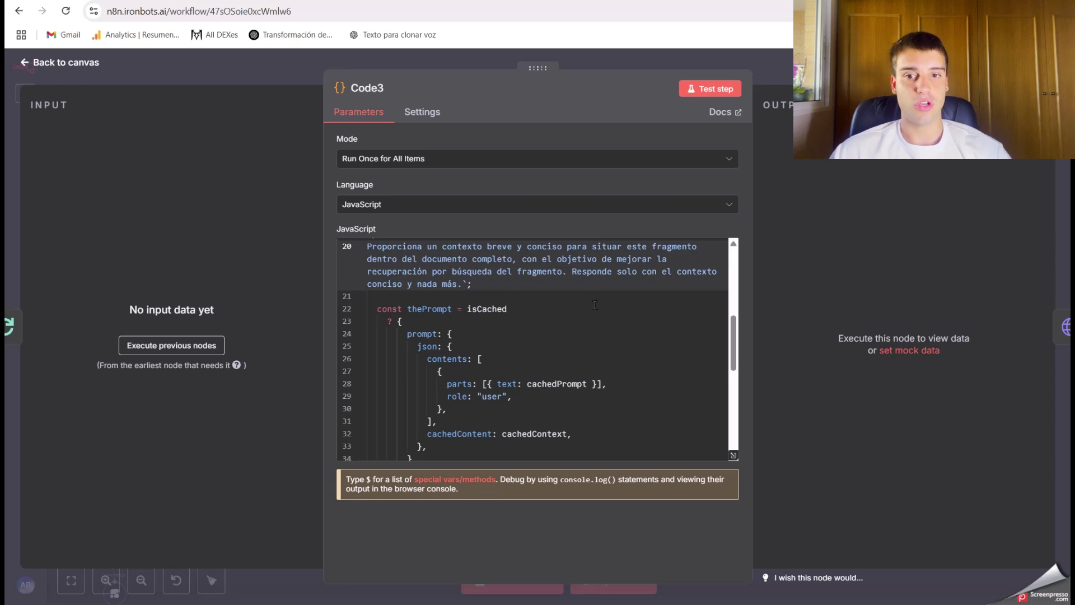
scroll(595, 305, "down", 1)
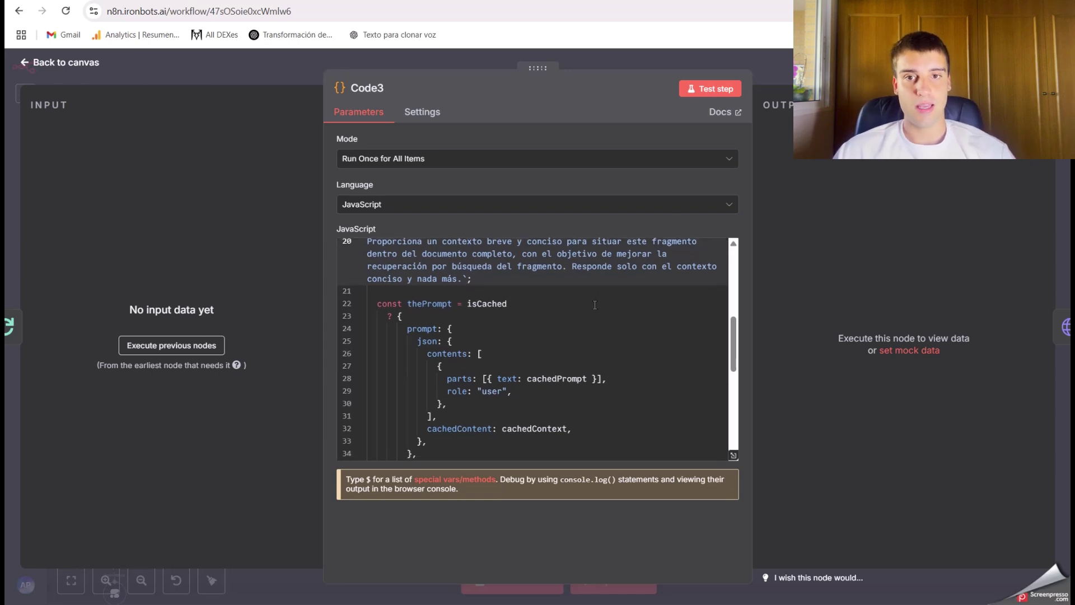
key("Escape")
- Review the HTTP Request1 node's Gemini model URL and its JSON body expression, and return to the canvas
scroll(501, 341, "up", 1)
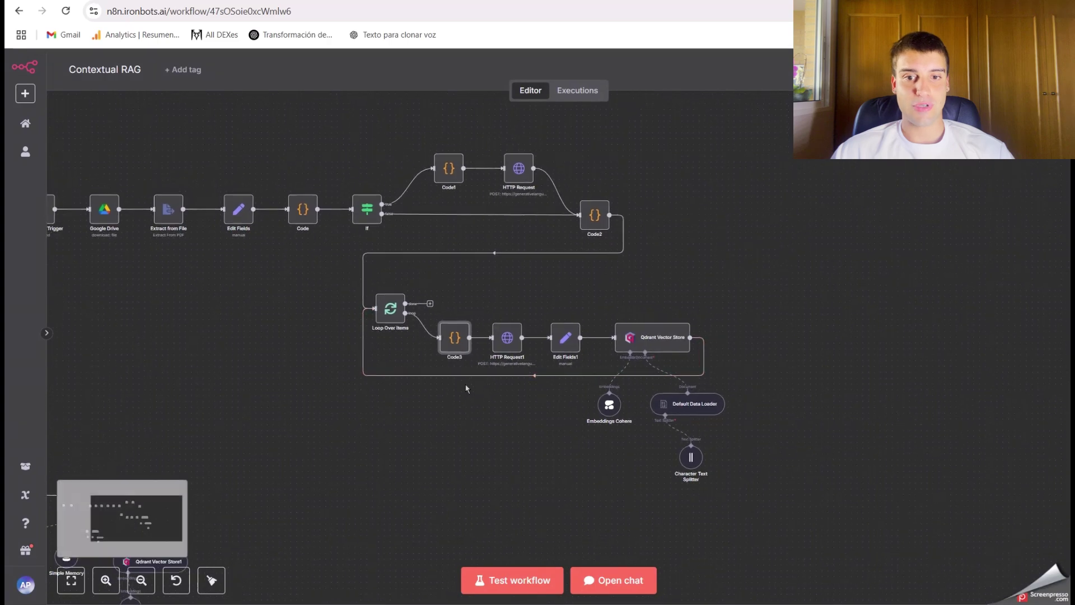
double_click(504, 339)
left_click_drag(540, 222, 763, 233)
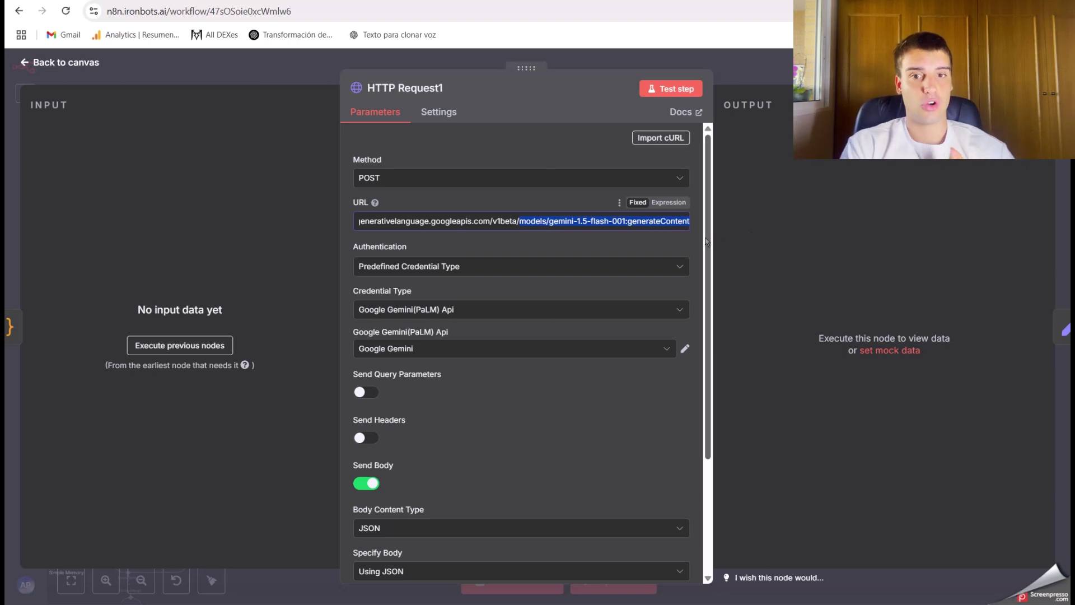
left_click(592, 425)
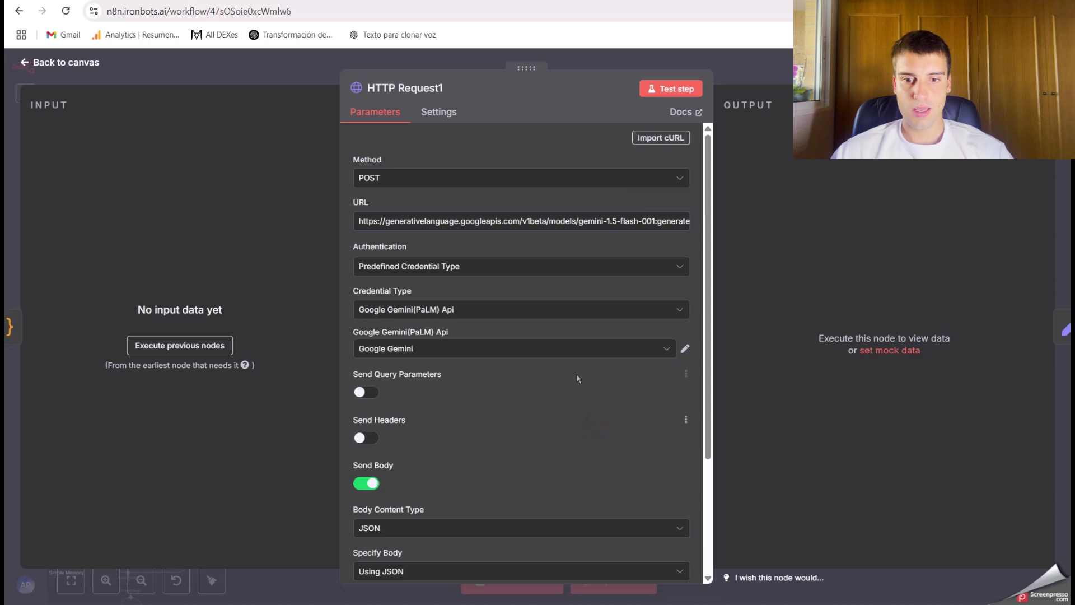
scroll(578, 379, "down", 3)
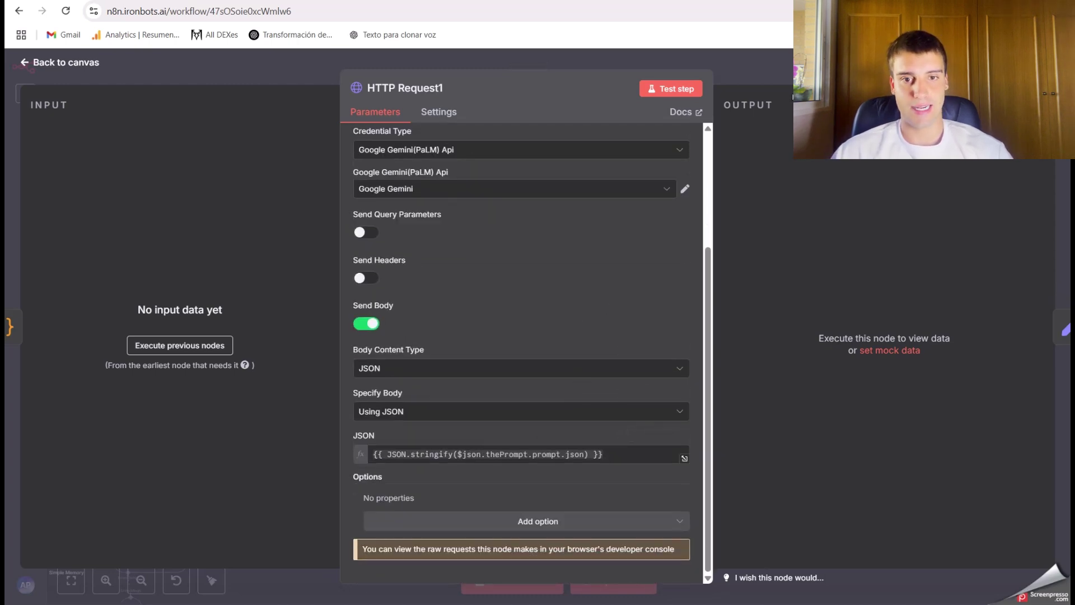
key("Escape")
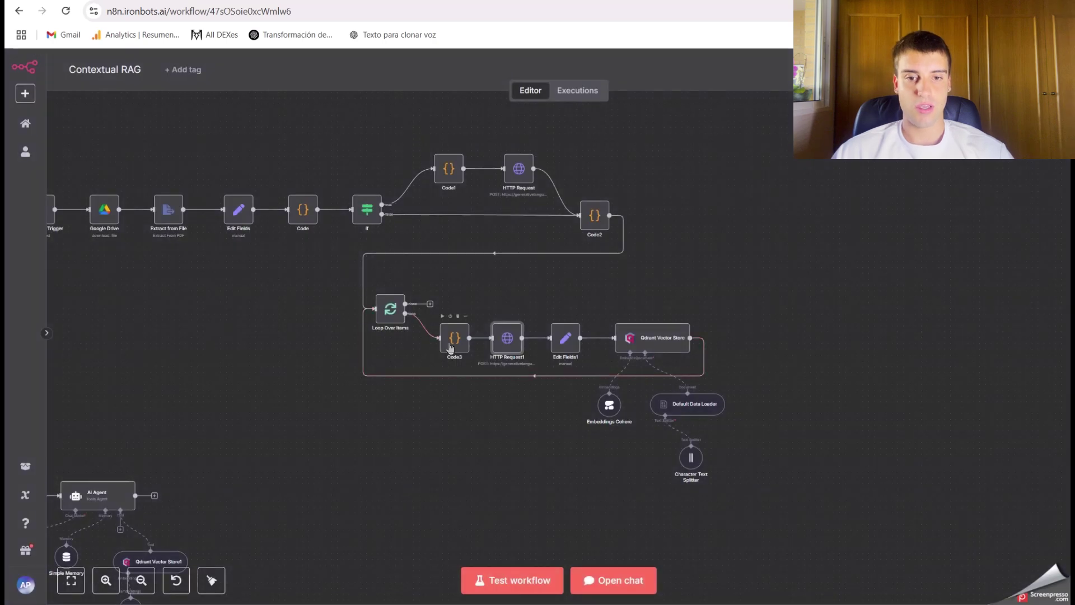
- Examine the Edit Fields1 node's chunk expression, highlighting its Code2 chunk reference, and return to the canvas
double_click(565, 348)
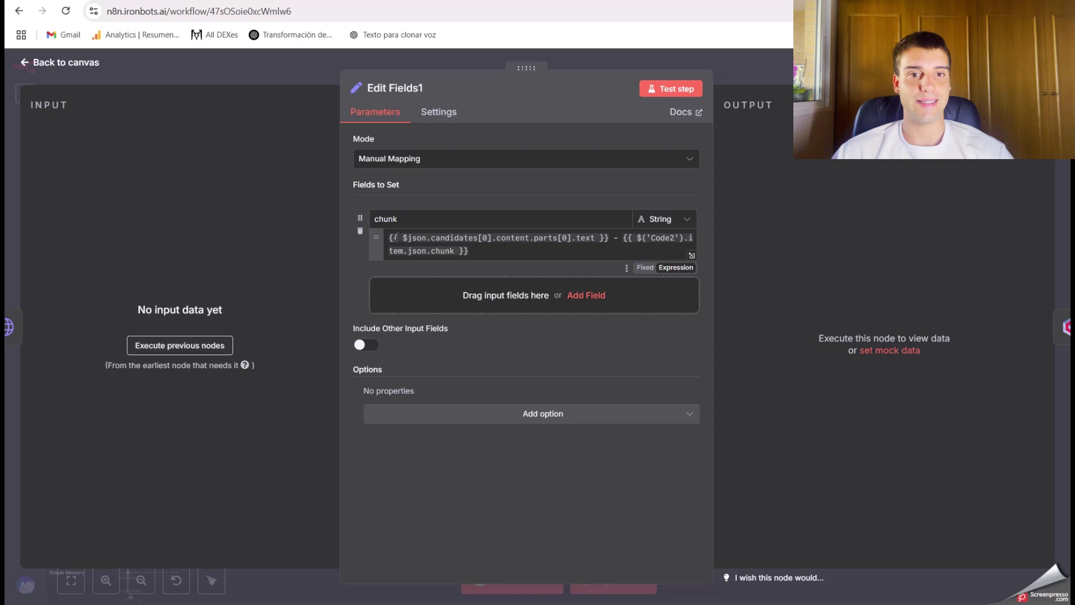
double_click(396, 237)
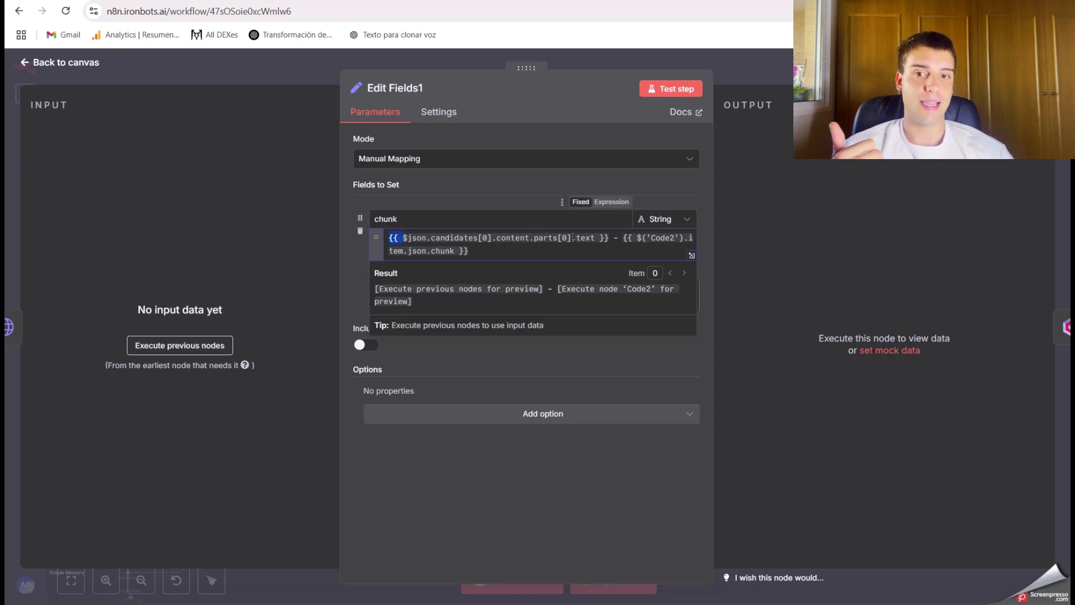
left_click_drag(623, 237, 636, 247)
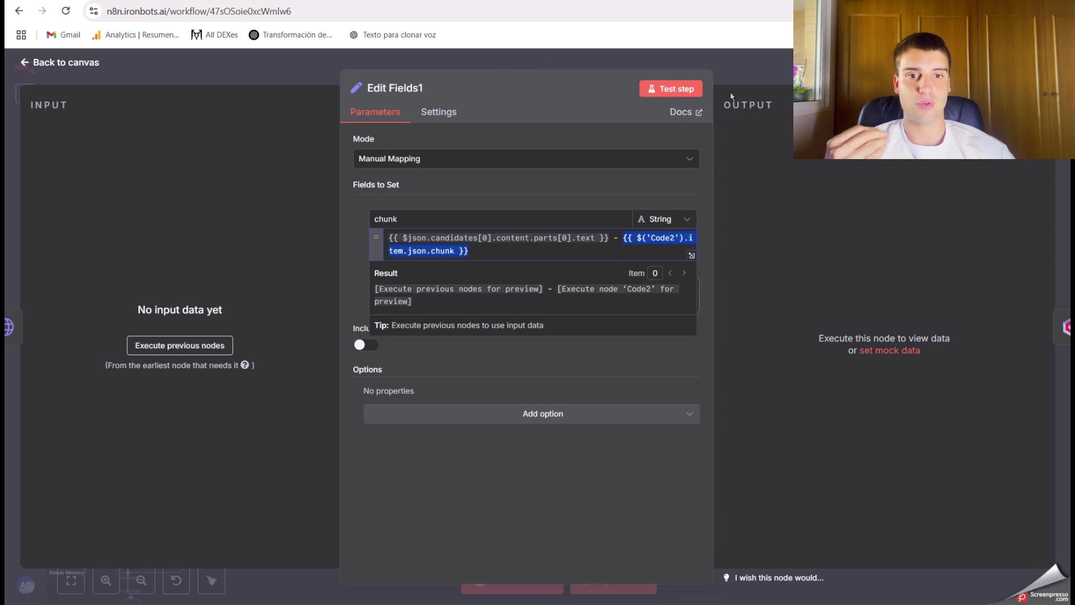
left_click(743, 67)
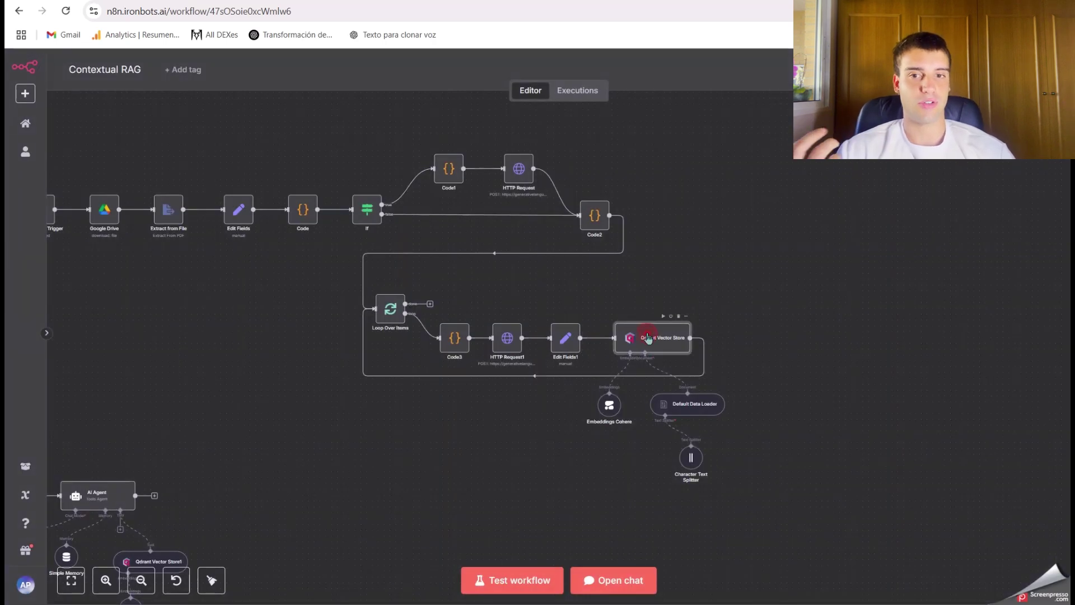
- Review the Qdrant Vector Store node's collection settings and the Embeddings Cohere node's model, and return to the canvas
double_click(648, 338)
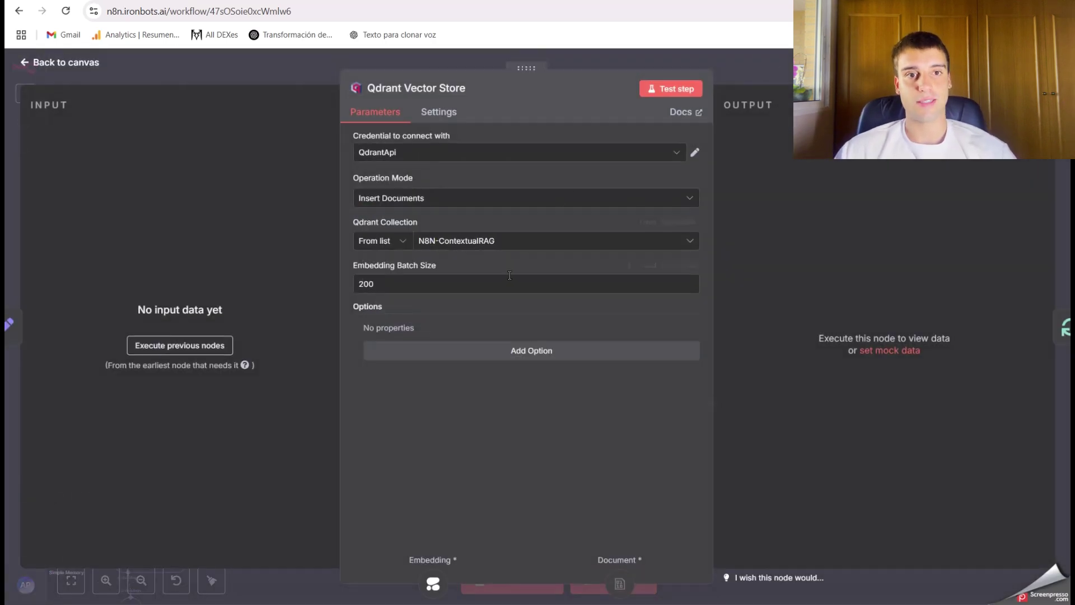
left_click(768, 81)
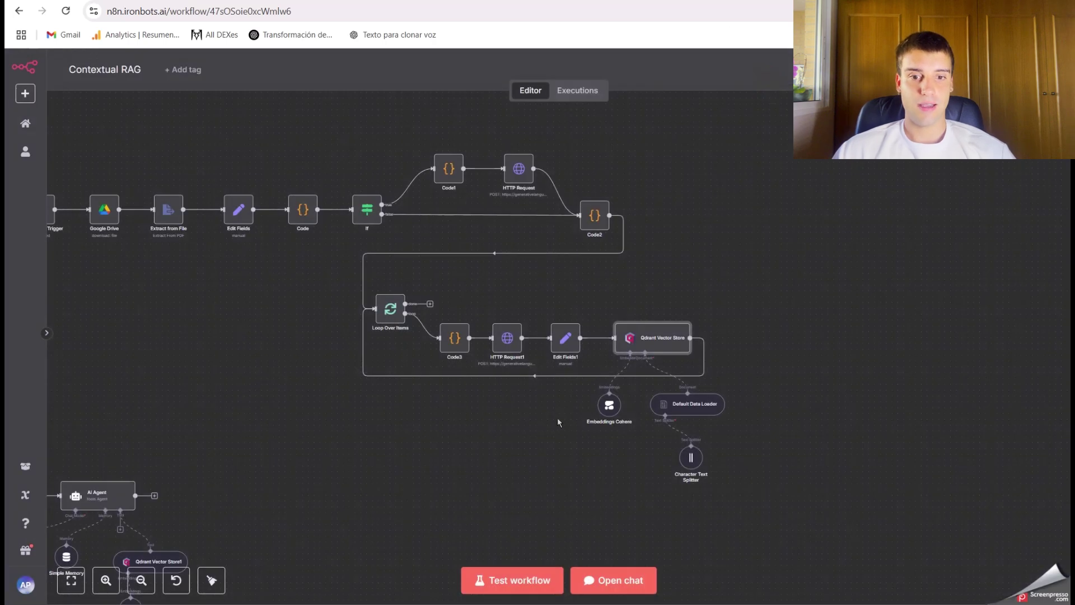
double_click(571, 409)
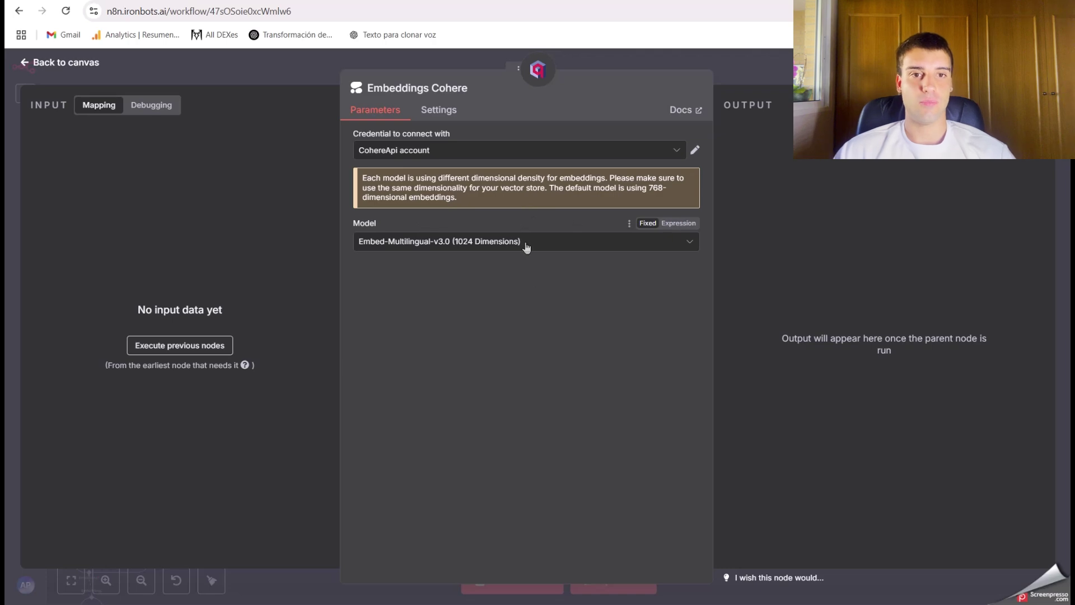
left_click(746, 69)
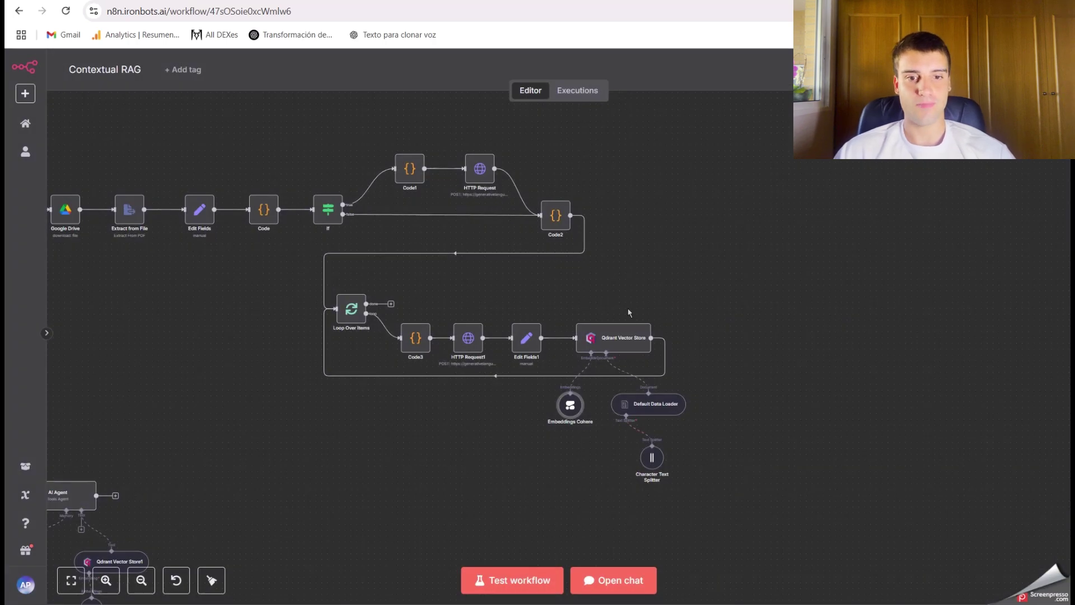
- Open the Character Text Splitter node, highlight its chunk size, and return to the canvas
double_click(650, 457)
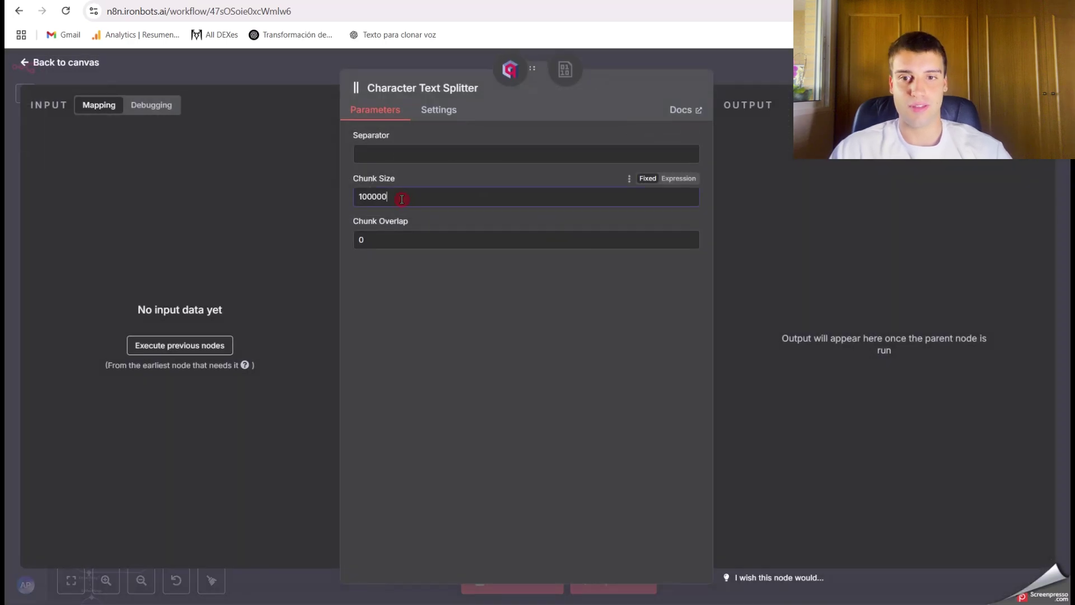
left_click_drag(401, 199, 354, 197)
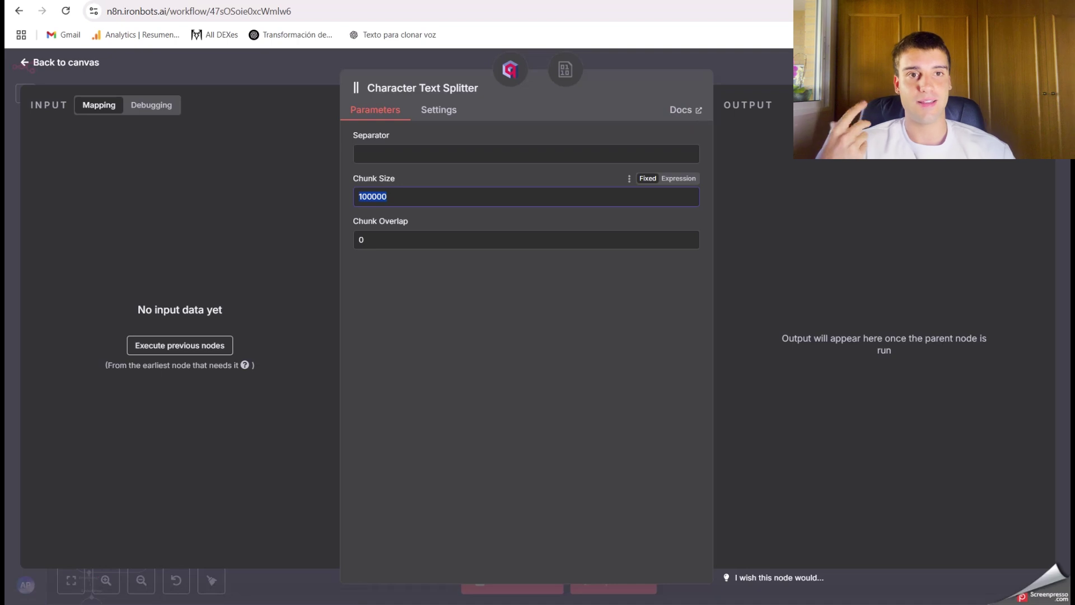
key("Escape")
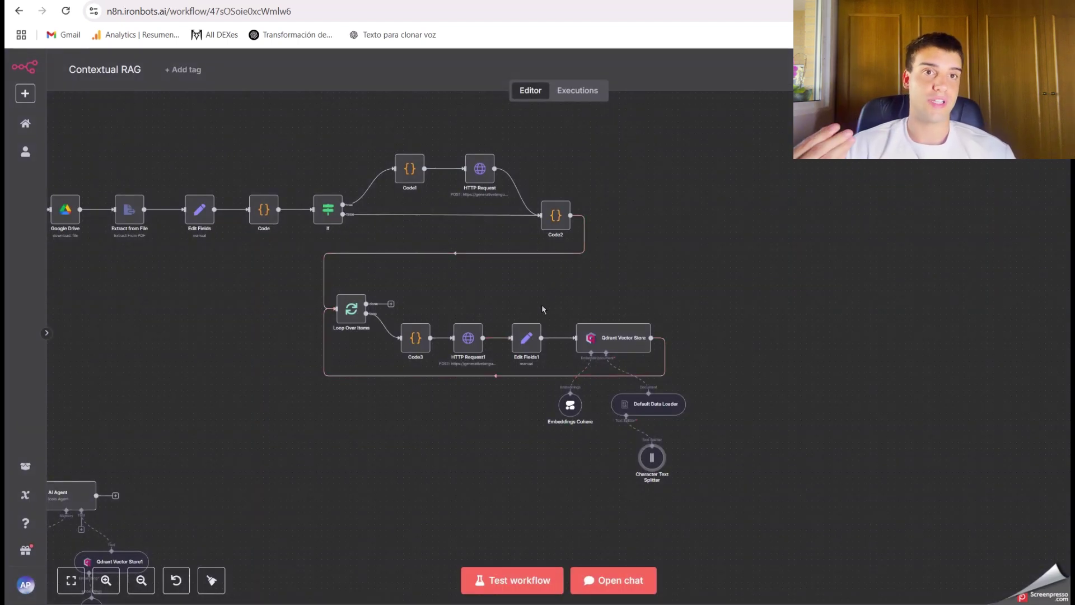
scroll(668, 284, "left", 5)
scroll(668, 283, "up", 1)
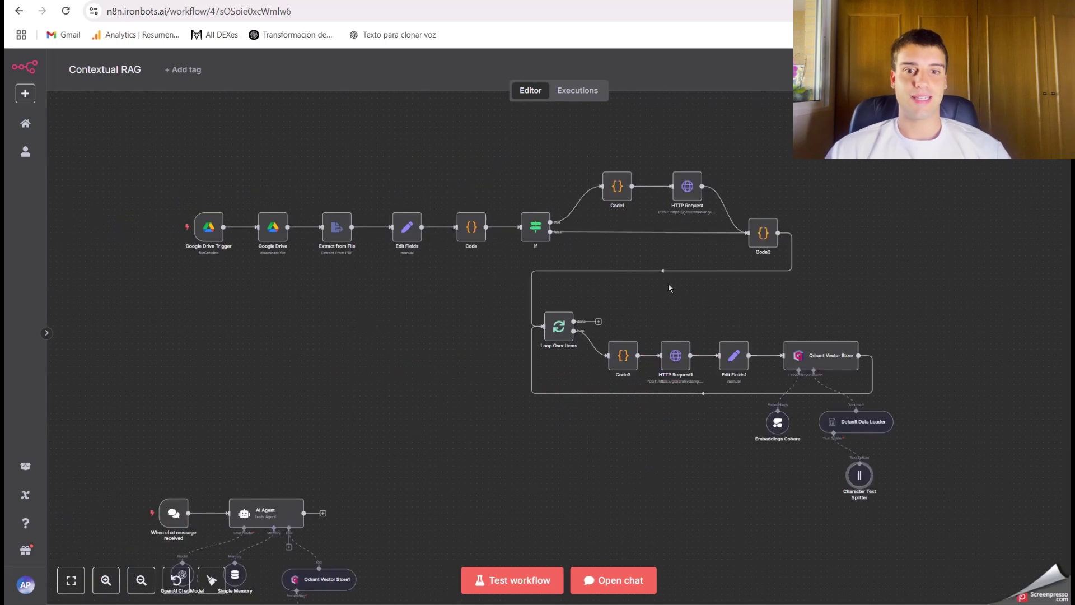
scroll(669, 288, "left", 3)
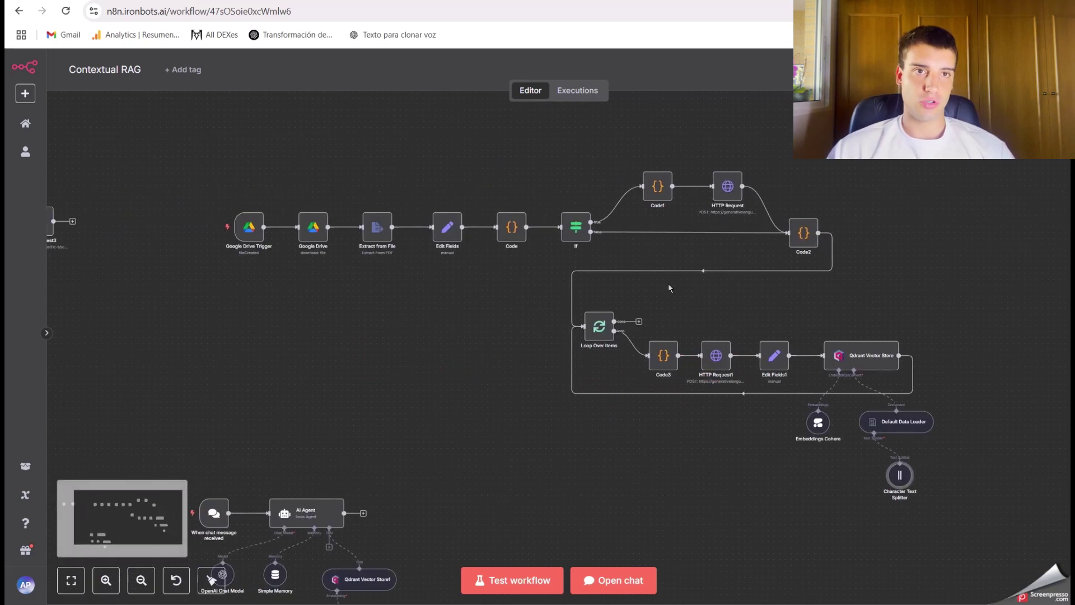
scroll(669, 288, "left", 1)
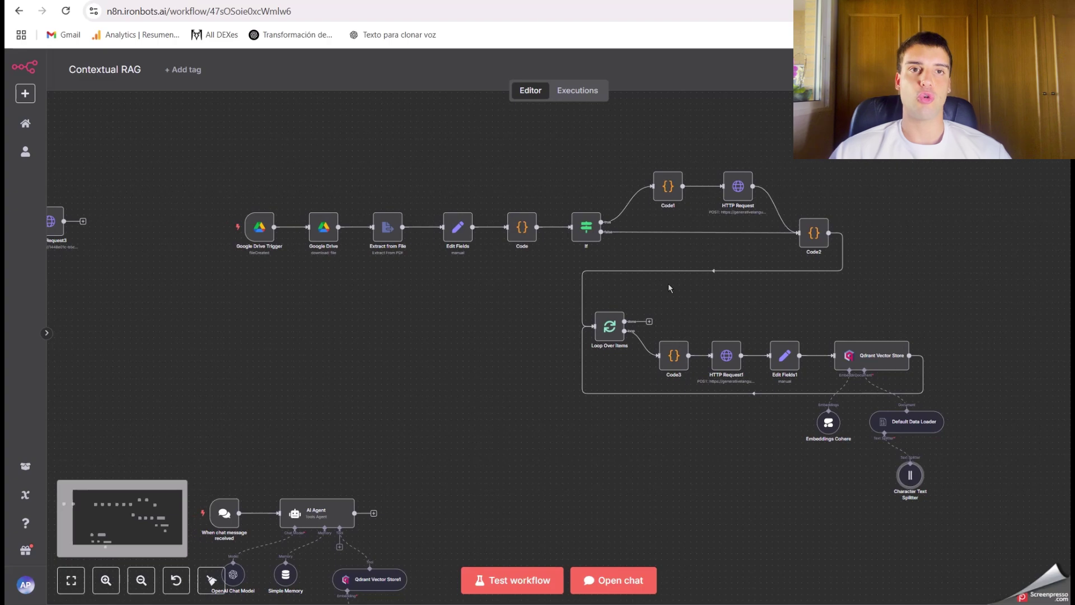
scroll(667, 284, "right", 1)
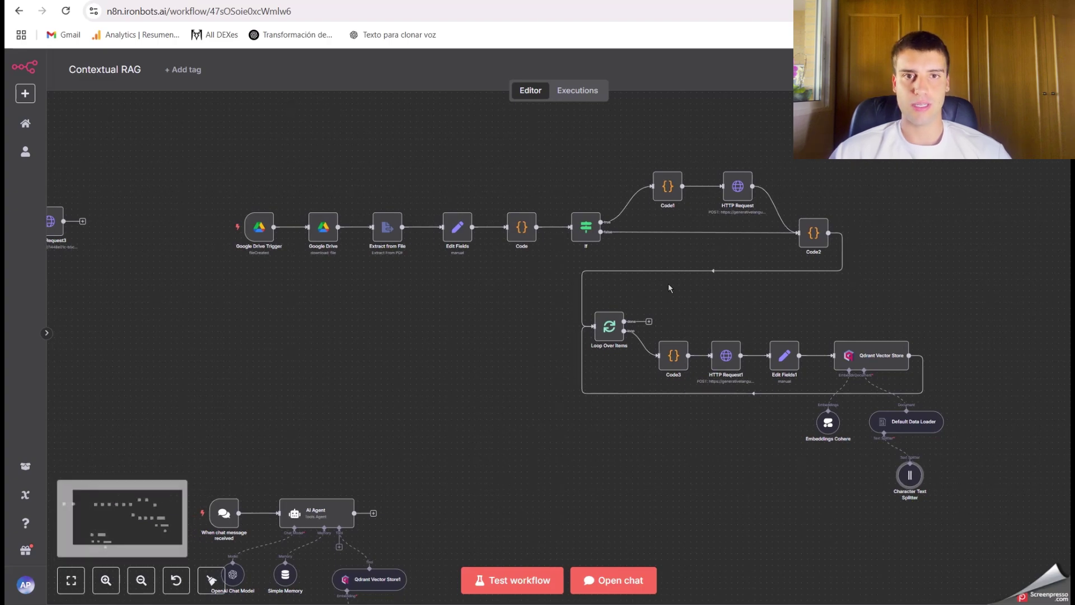
- Switch to the real_decreto.pdf source document to view its first page and index, and return to the n8n workflow
left_click(629, 4)
scroll(519, 353, "down", 3)
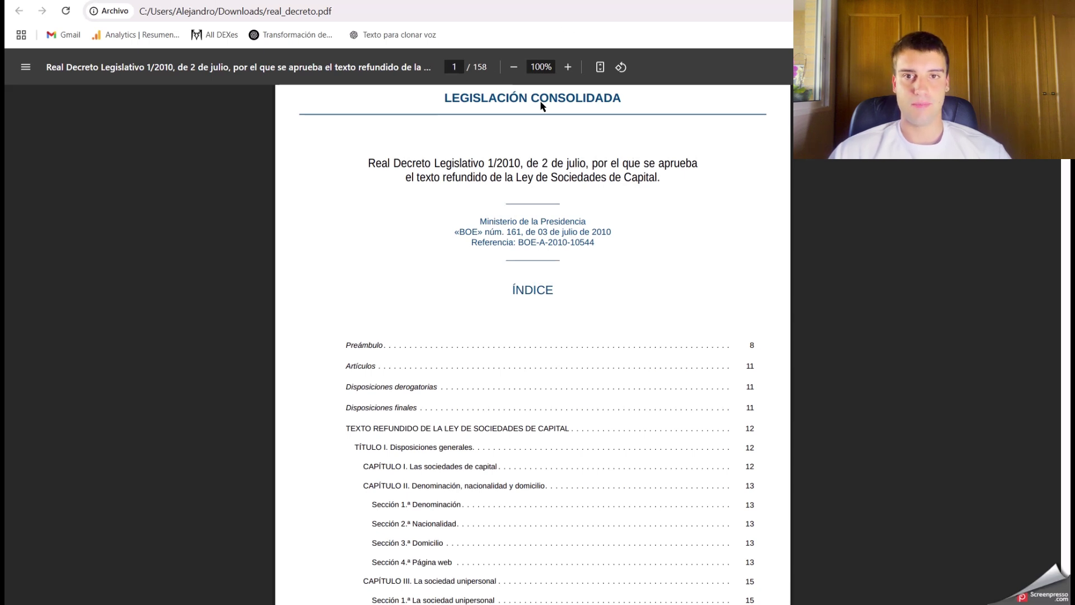
scroll(526, 143, "up", 1)
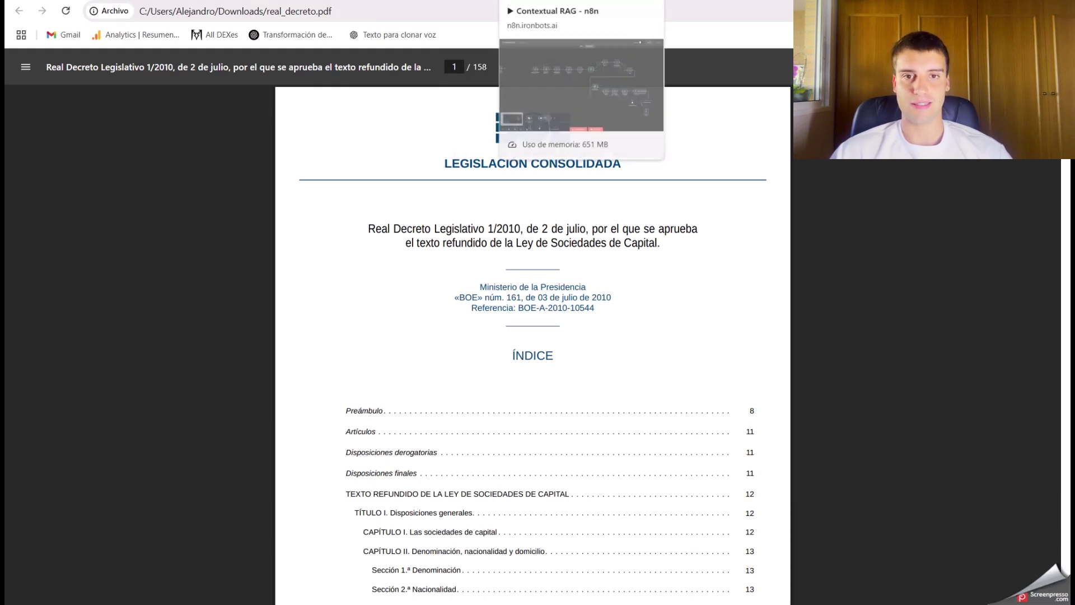
left_click(560, 0)
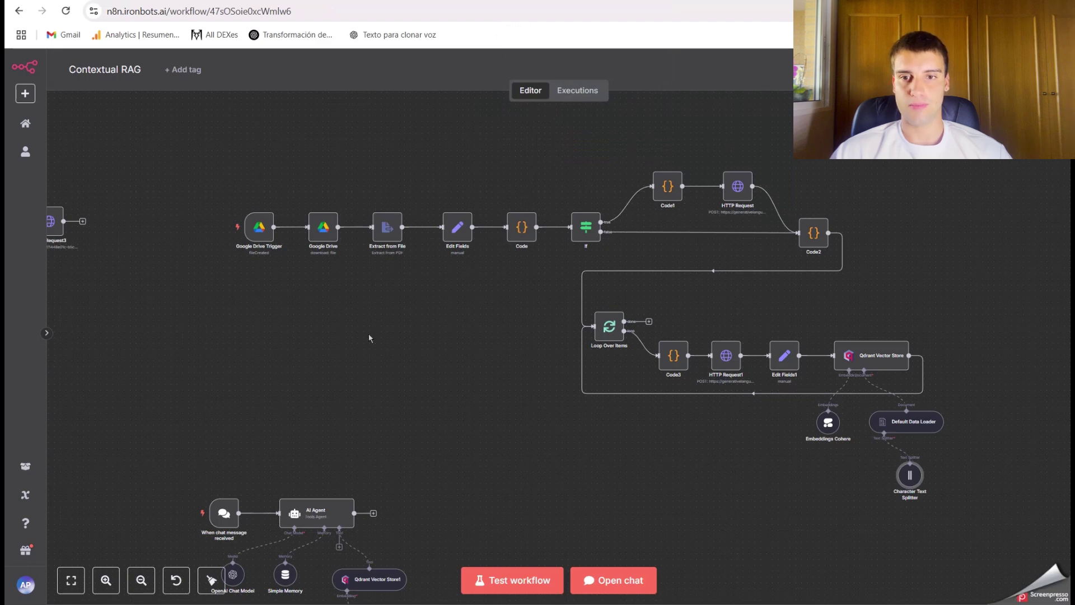
- Execute only the HTTP Request3 node to delete the N8N-ContextualRAG collection, and reload that collection's page in the Qdrant dashboard
scroll(369, 338, "left", 6)
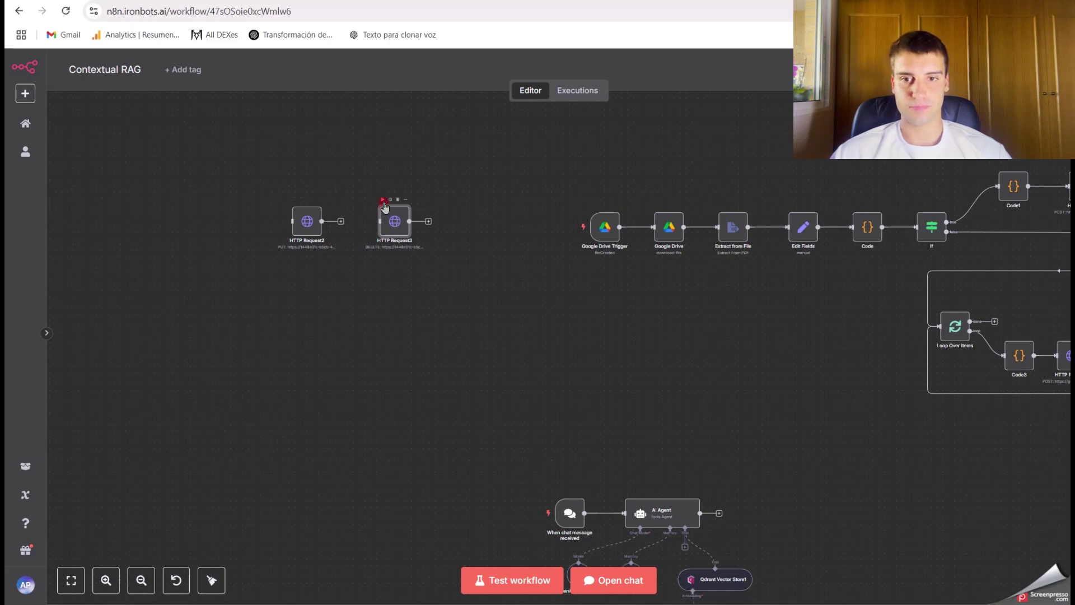
left_click(383, 203)
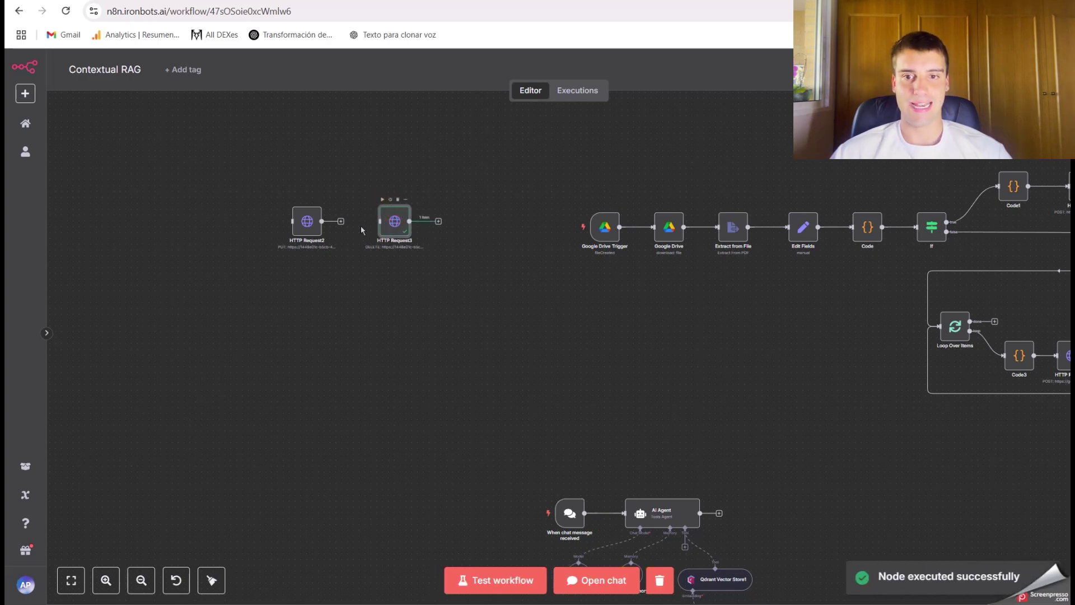
left_click(401, 1)
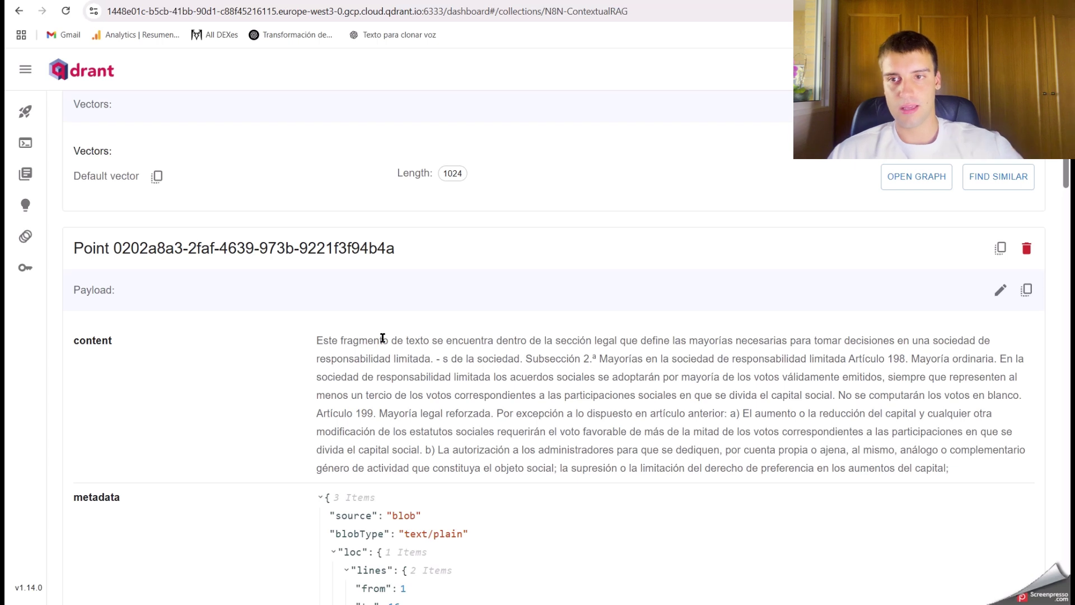
key("F5")
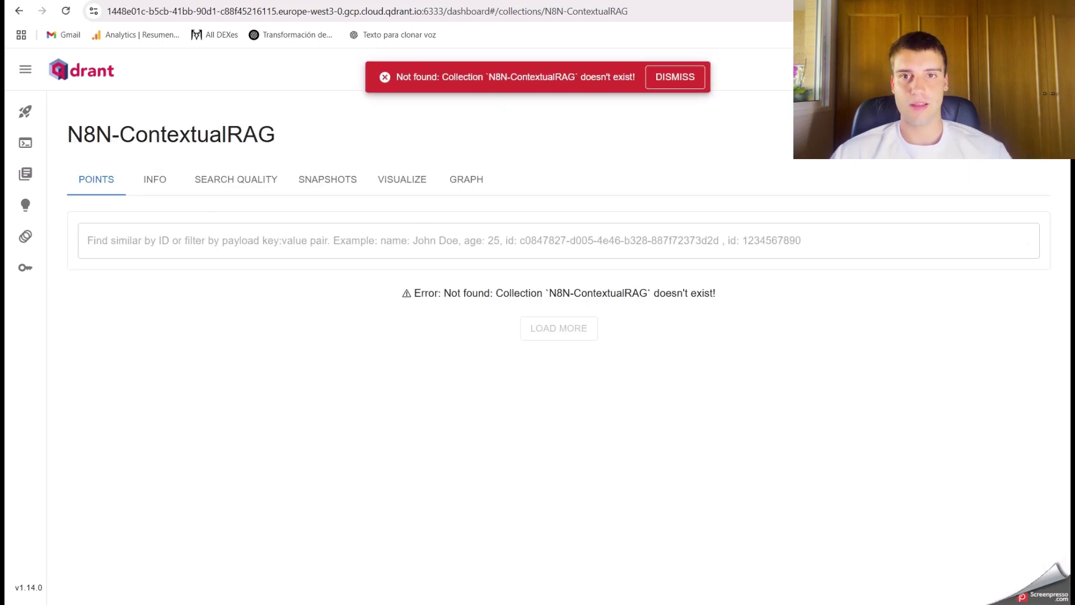
- Check the N8N-ContextualRAG cluster's metrics and overview in Qdrant Cloud, and return to the n8n workflow
left_click(460, 1)
left_click(504, 1)
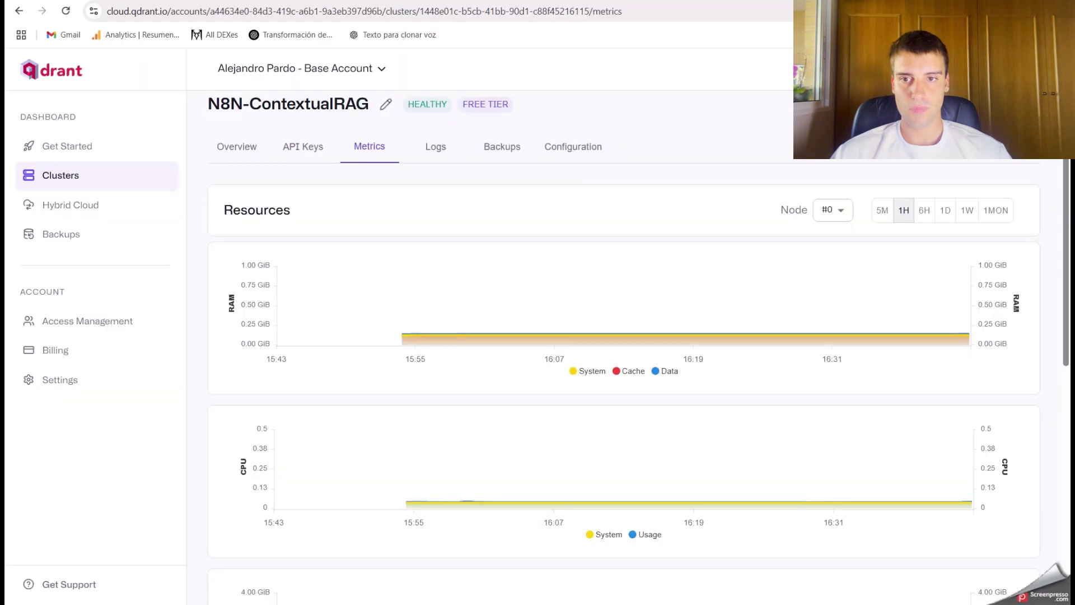
scroll(445, 233, "down", 2)
scroll(444, 232, "up", 3)
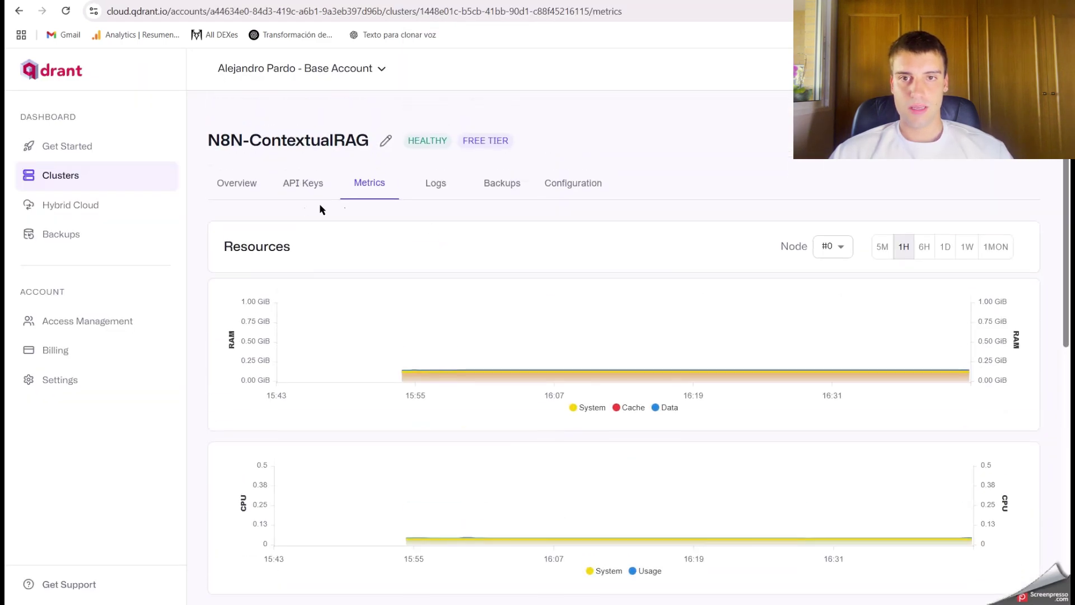
left_click(247, 183)
left_click(577, 1)
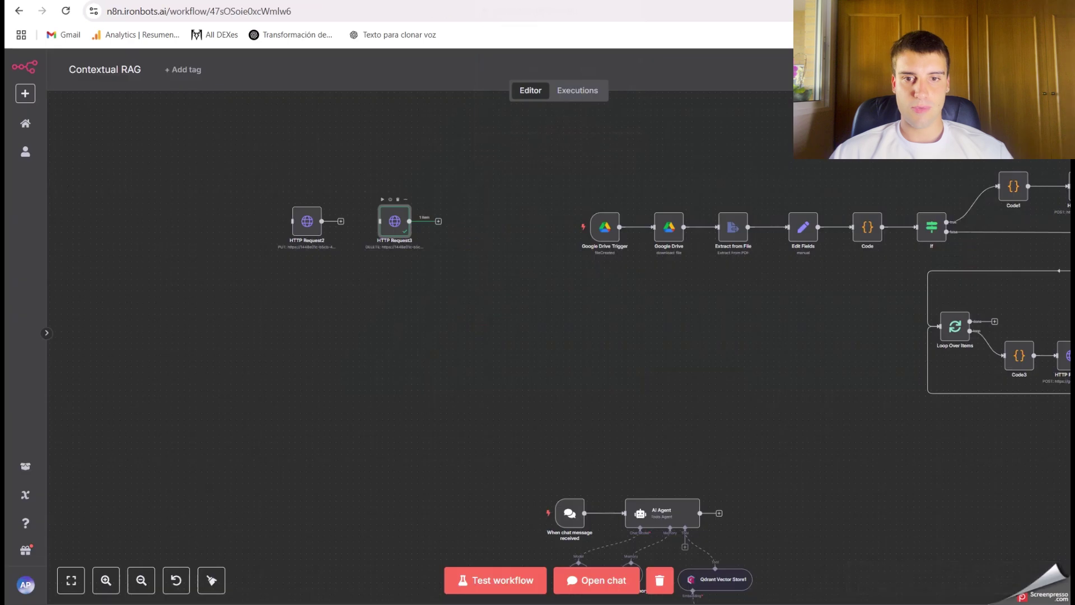
- Start a test run of the Contextual RAG workflow
scroll(588, 371, "right", 5)
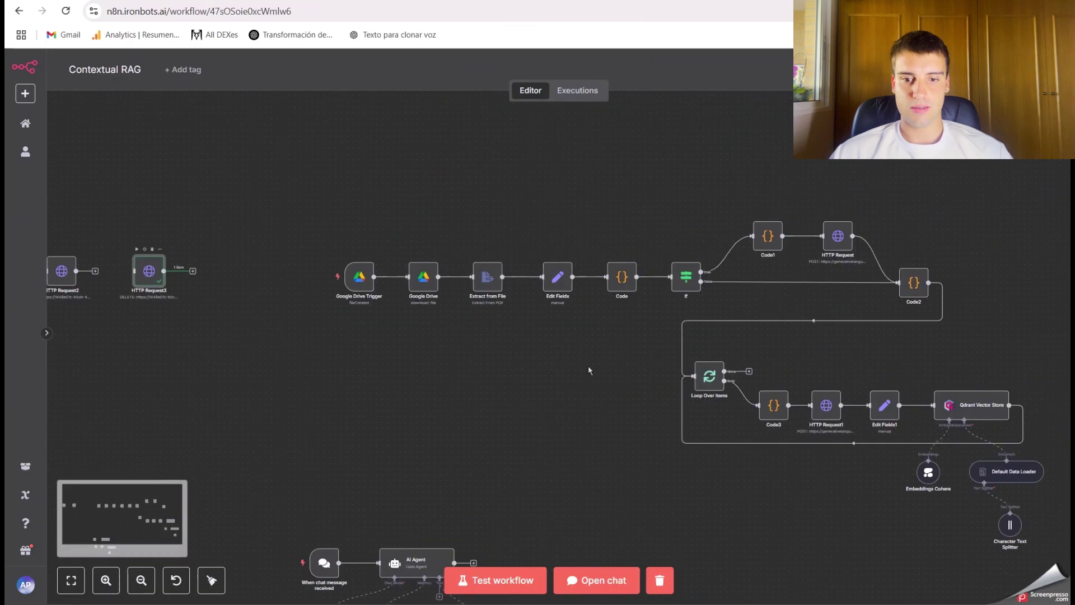
left_click(506, 583)
scroll(283, 345, "right", 1)
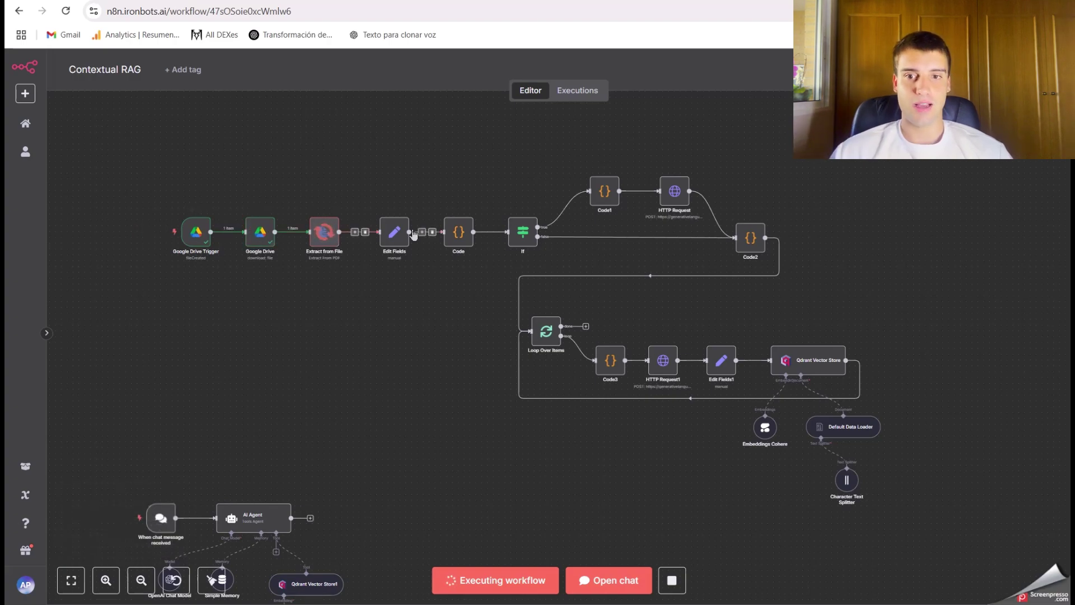
- Compare the Edit Fields node's output text with the index pages of real_decreto.pdf, and return to the workflow canvas
double_click(394, 232)
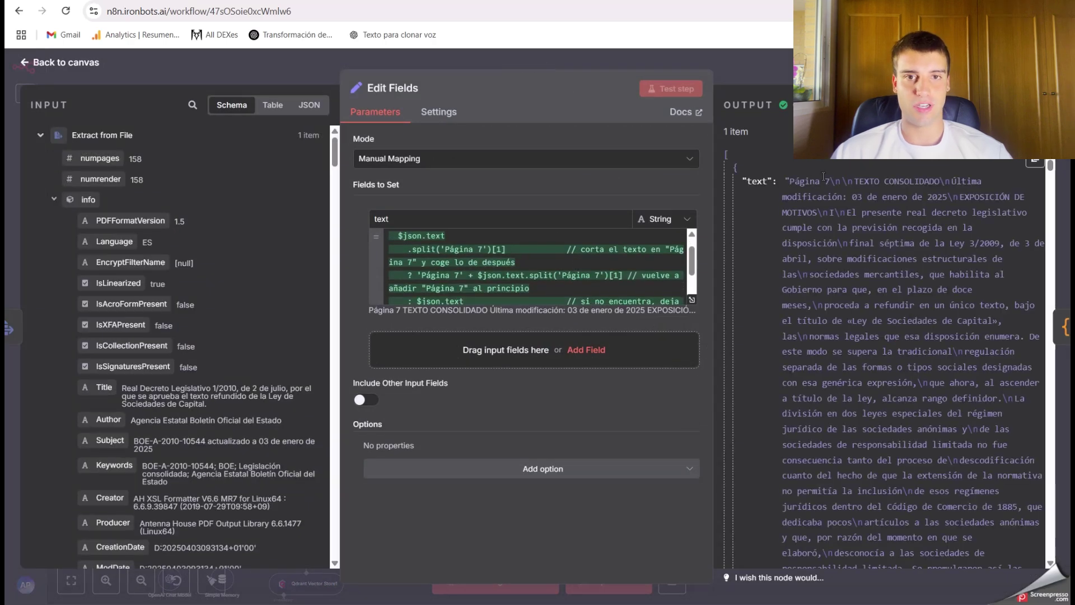
left_click(616, 1)
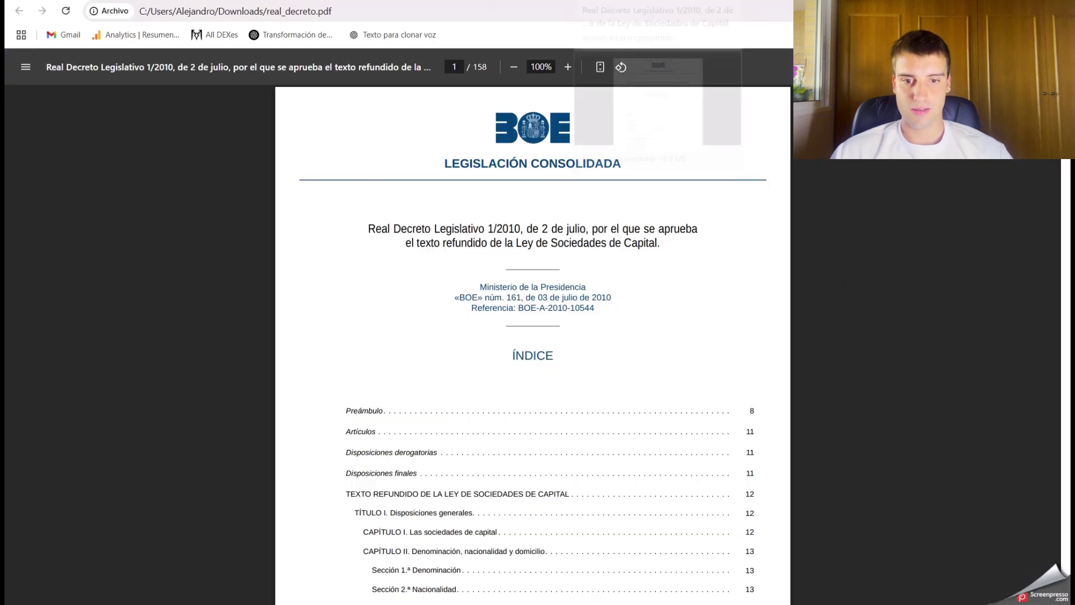
scroll(509, 336, "down", 4)
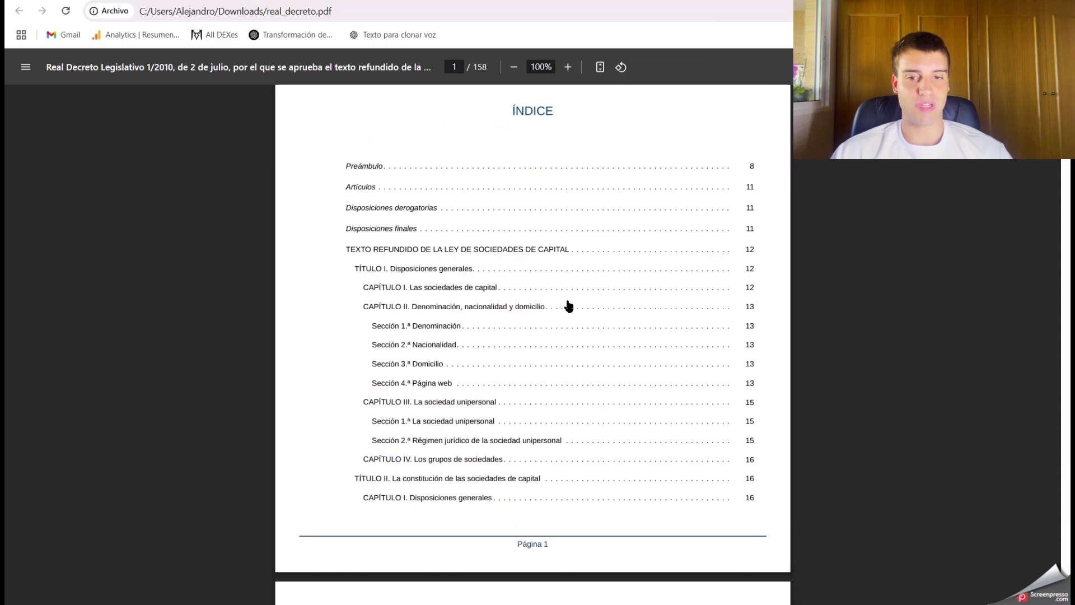
scroll(554, 307, "down", 10)
scroll(554, 307, "up", 9)
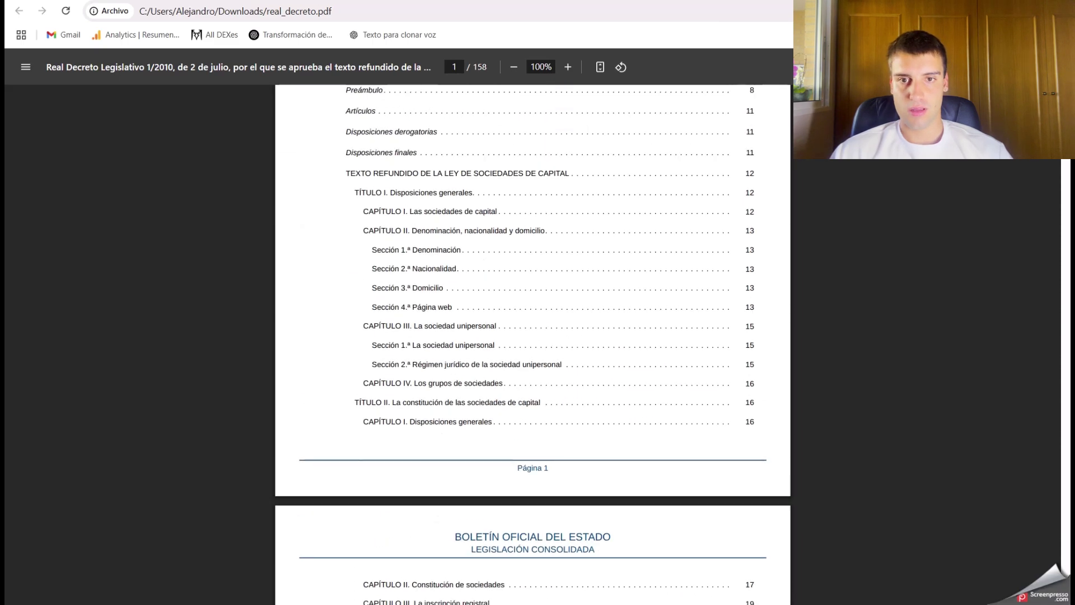
left_click(421, 2)
left_click(269, 71)
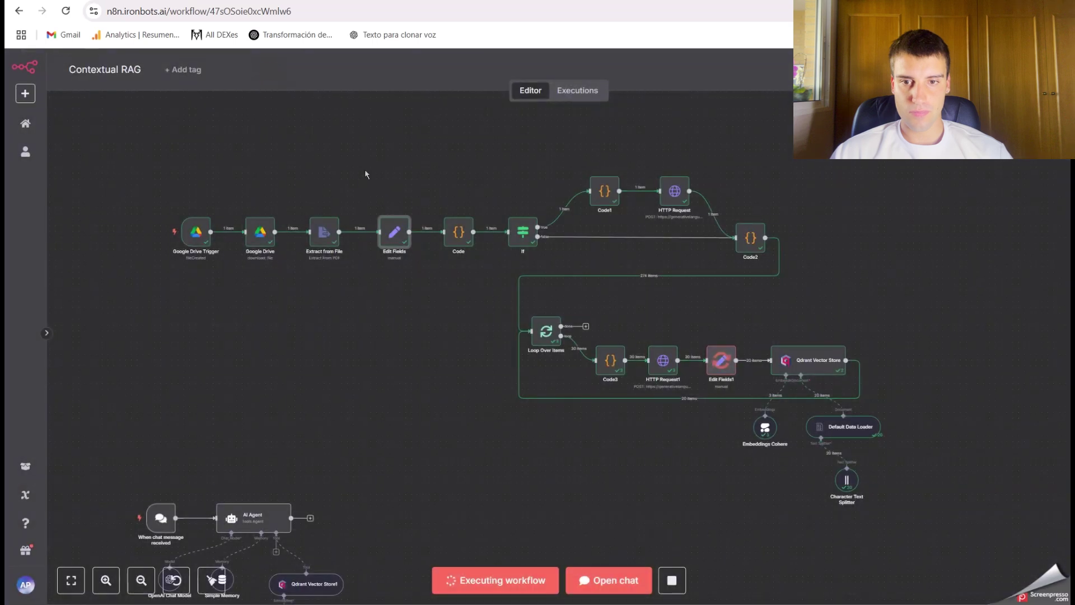
- Review the Code node's characterCount and estimatedTokens output from the current run, and return to the canvas near the If node
scroll(414, 190, "right", 2)
double_click(414, 247)
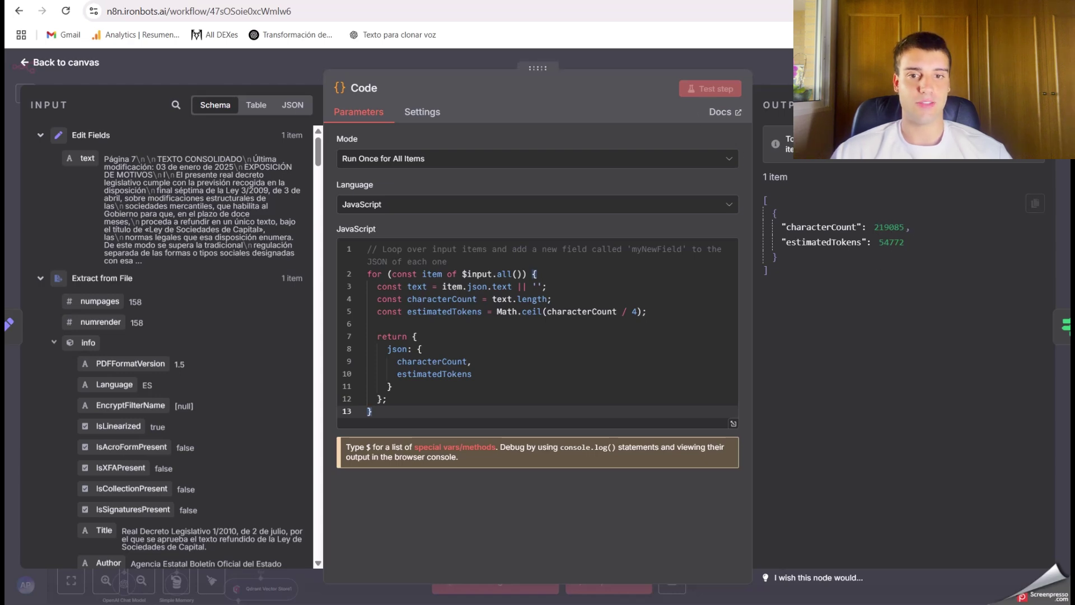
key("Escape")
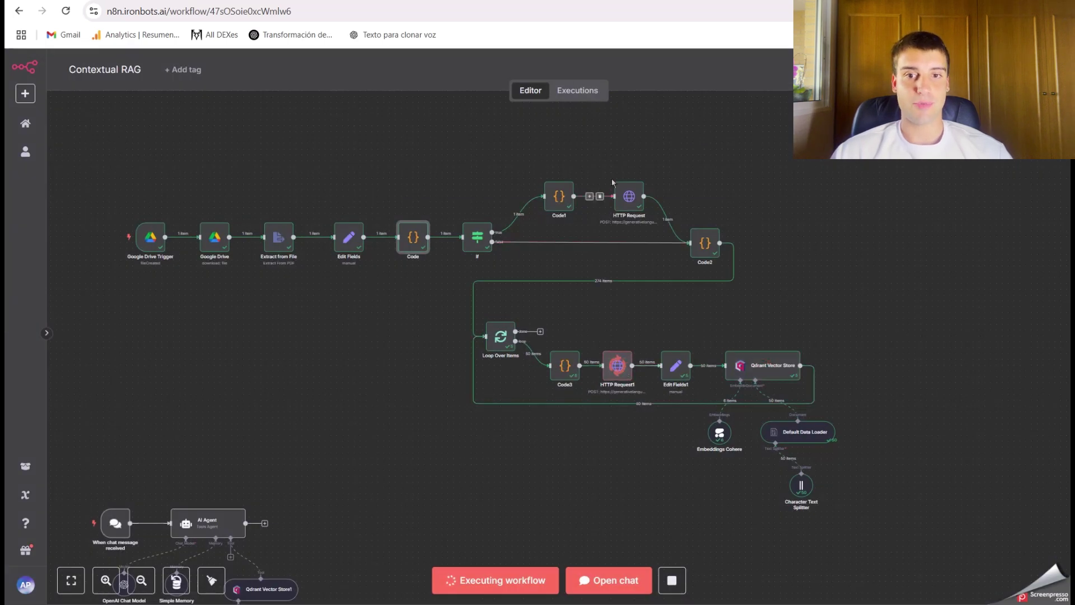
scroll(612, 182, "right", 3)
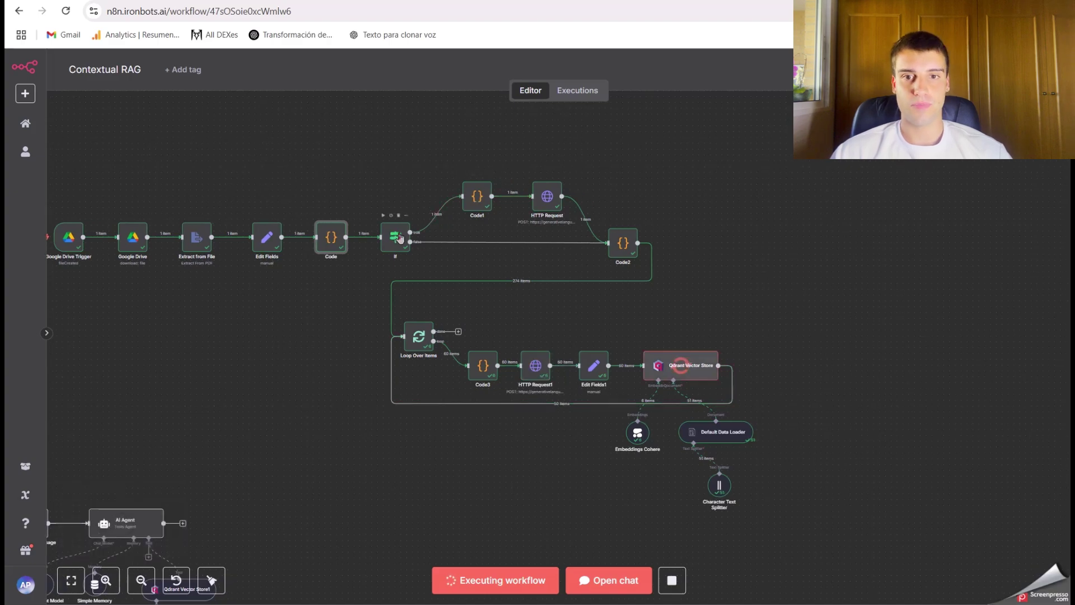
- Inspect the Code1 node's output and the HTTP Request node's cached-content response and JSON body, and return to the canvas
double_click(473, 200)
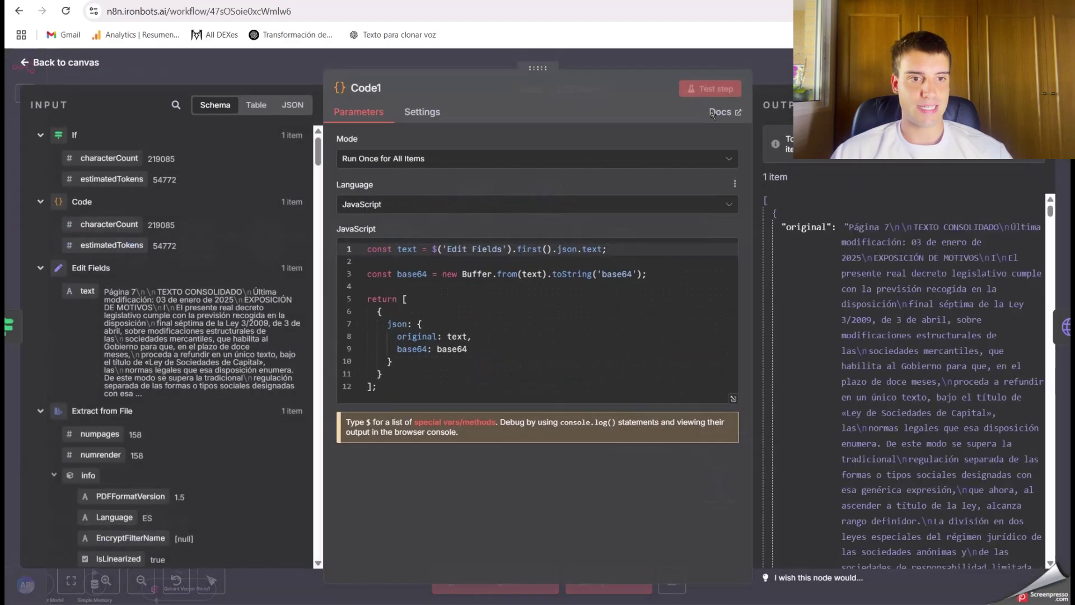
key("Escape")
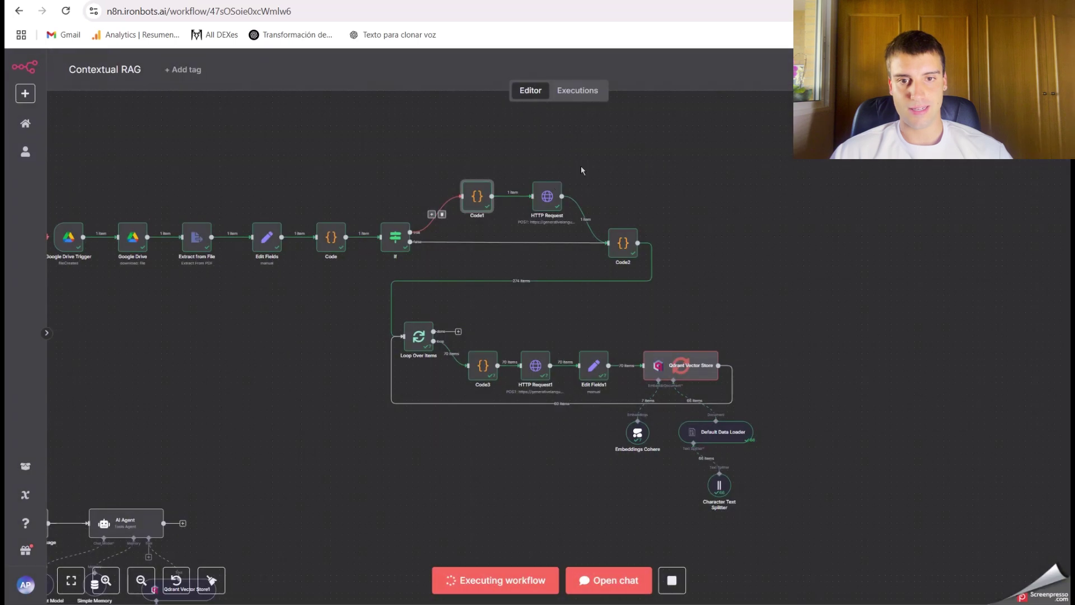
double_click(548, 194)
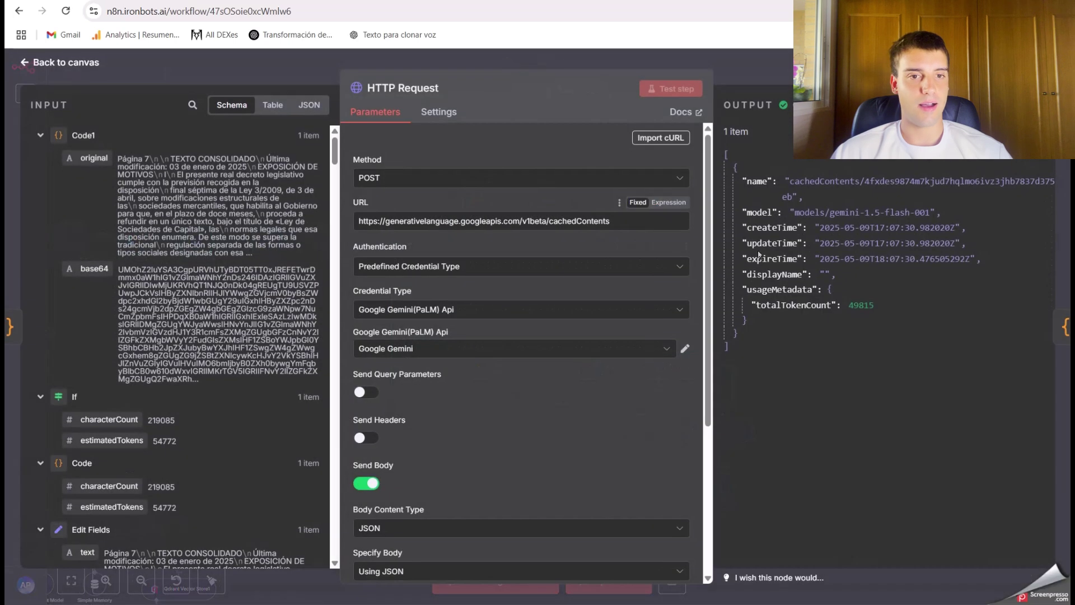
scroll(498, 275, "down", 5)
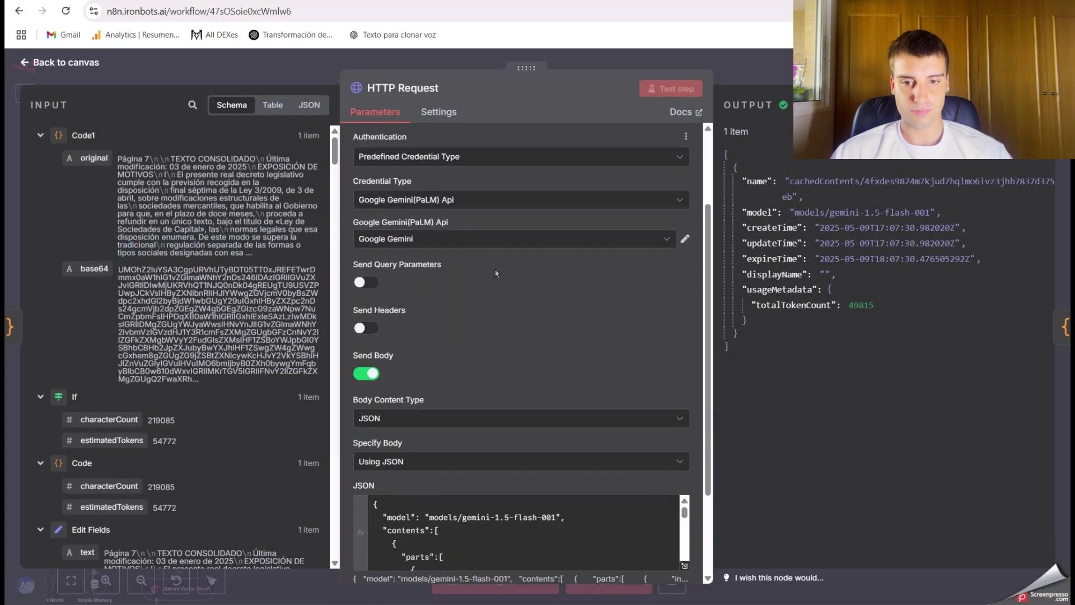
scroll(574, 386, "down", 10)
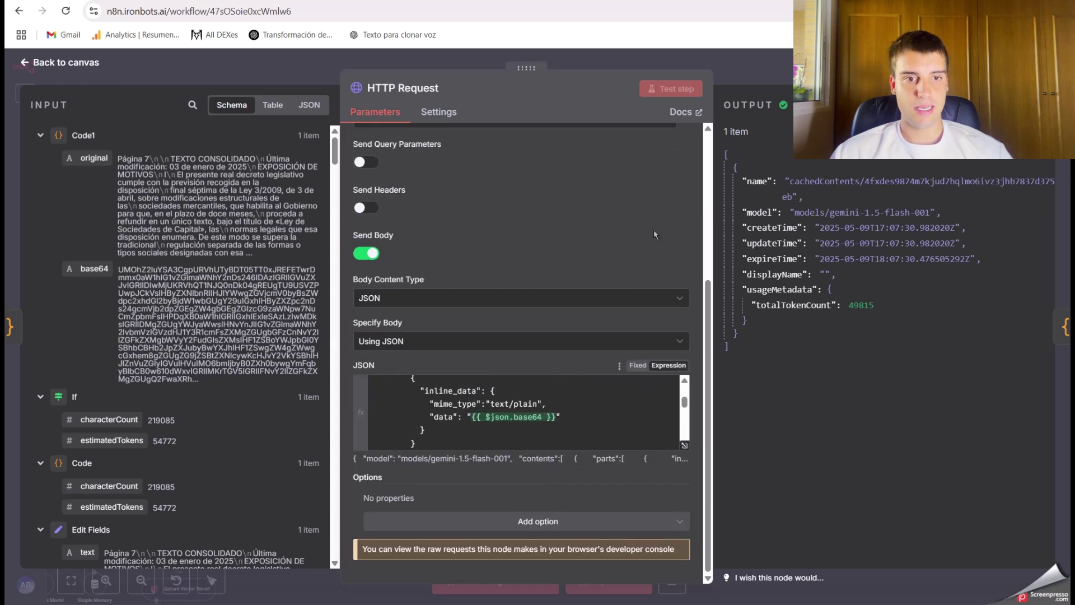
left_click(763, 64)
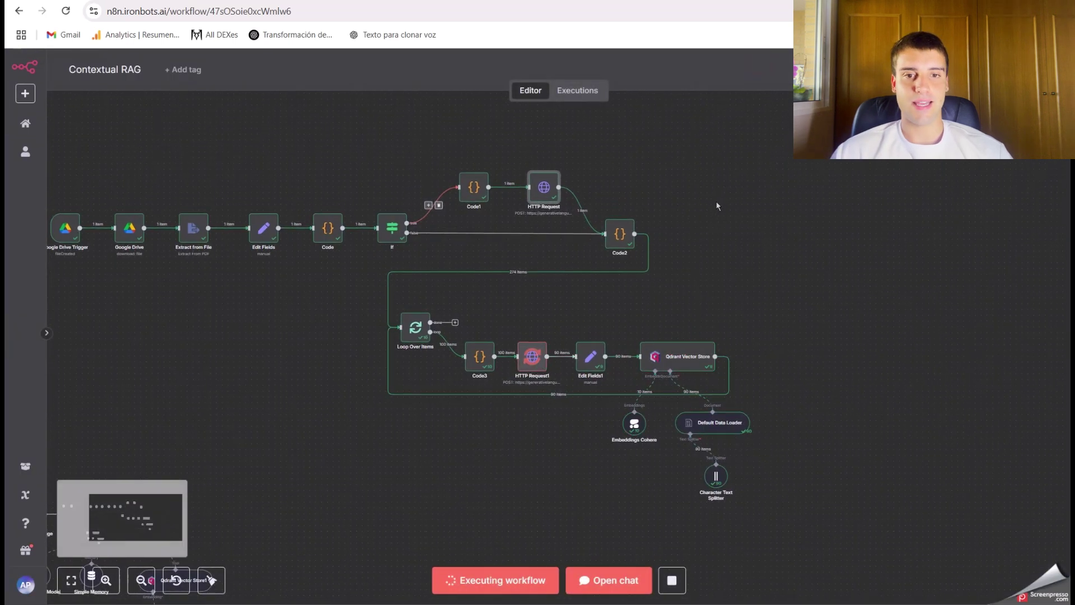
- Examine the Code2 node's chunk output by collapsing the first six items one after another, and return to the canvas
double_click(613, 240)
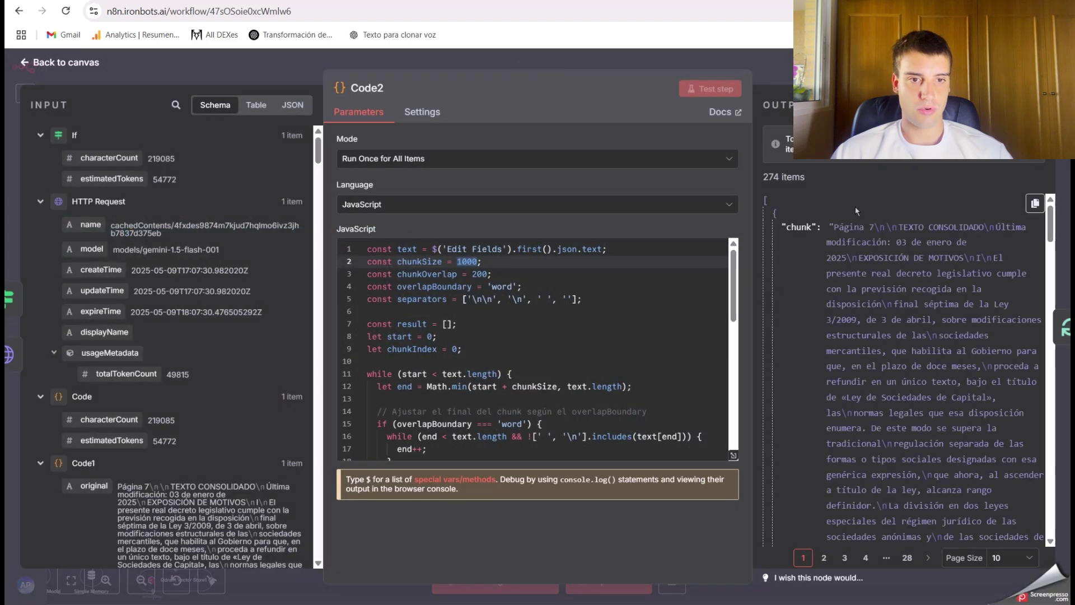
left_click(776, 214)
left_click(776, 227)
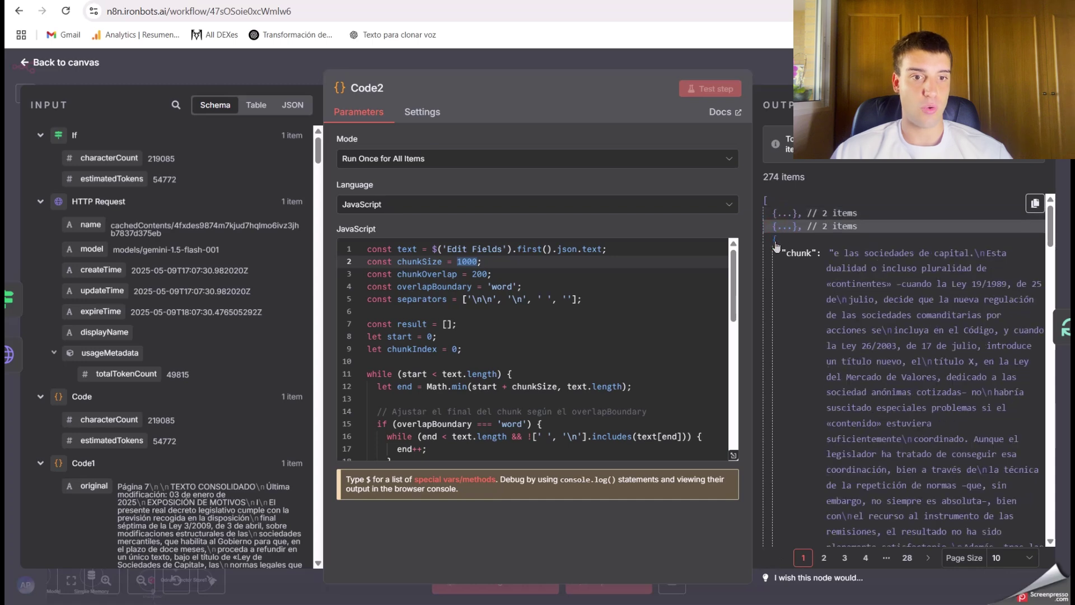
left_click(776, 240)
left_click(776, 253)
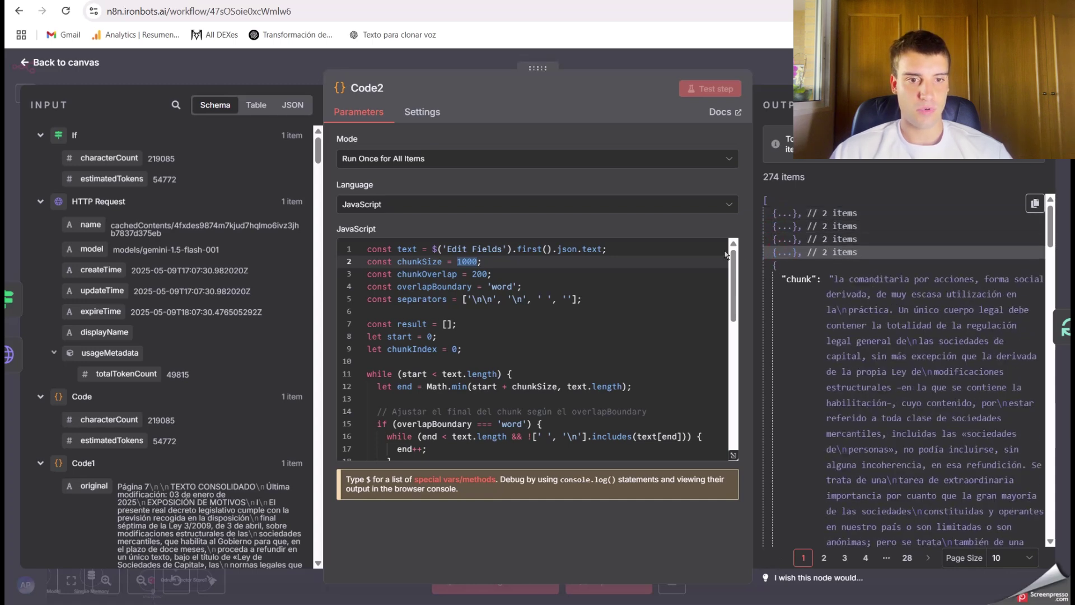
left_click(775, 267)
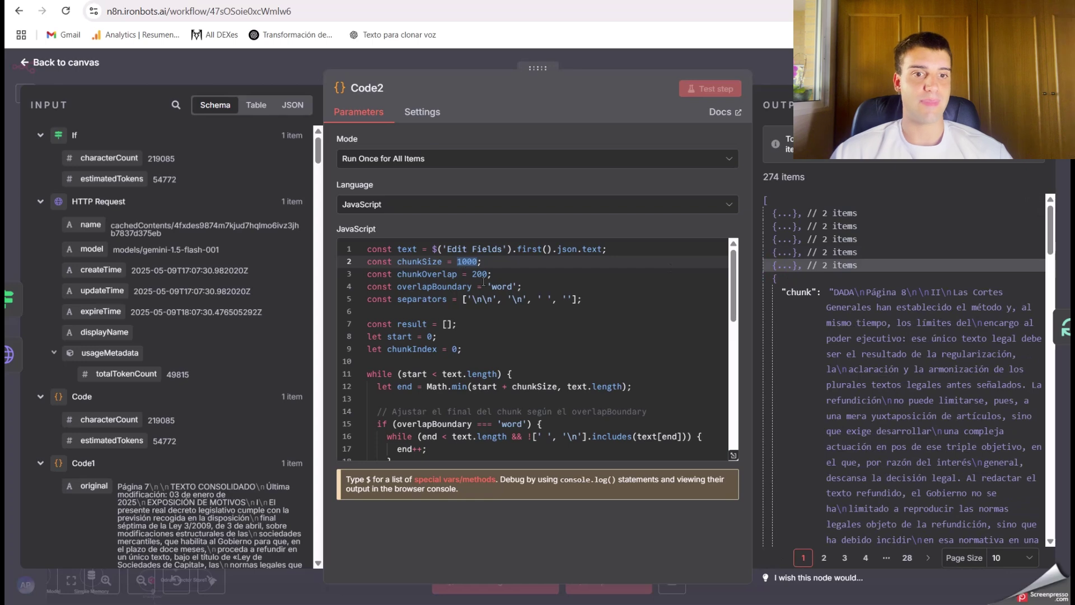
left_click(775, 281)
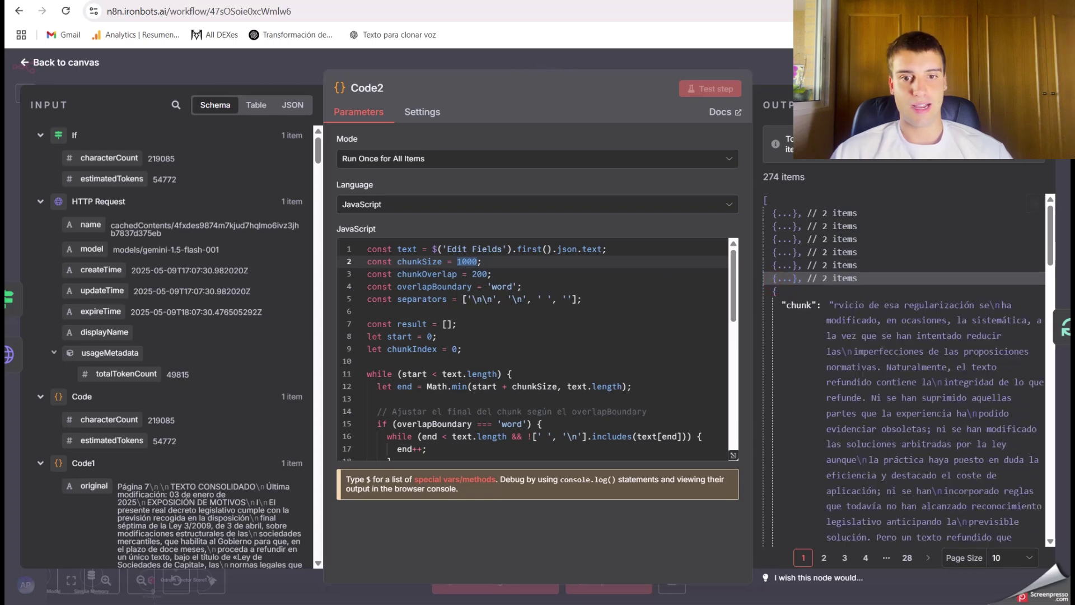
key("Escape")
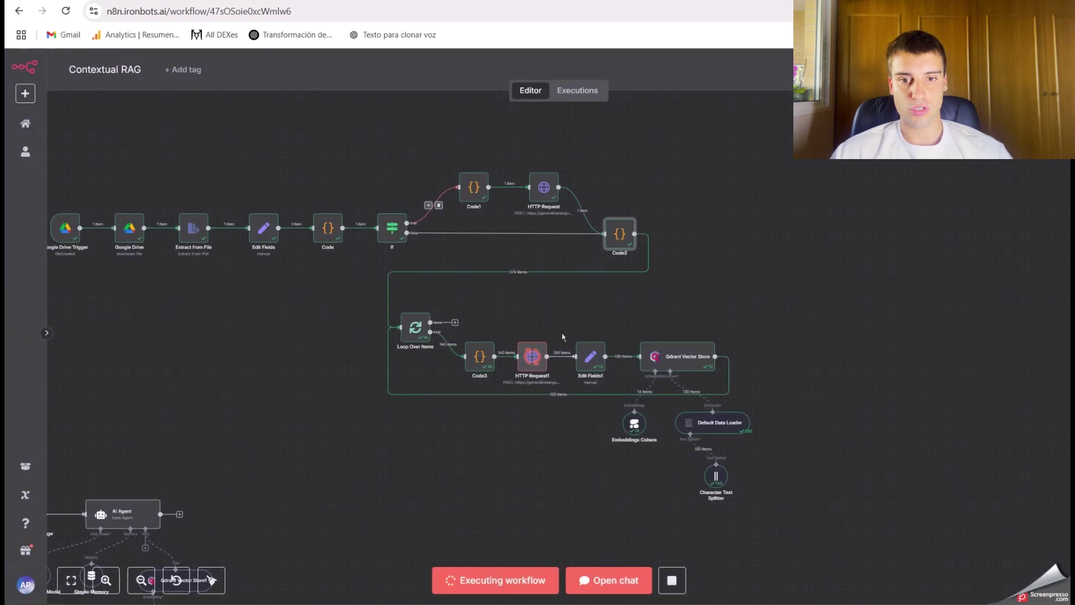
- Review the Code3 node's context prompt and chunk output, and follow the Loop Over Items branch on the canvas until the run ends
double_click(480, 359)
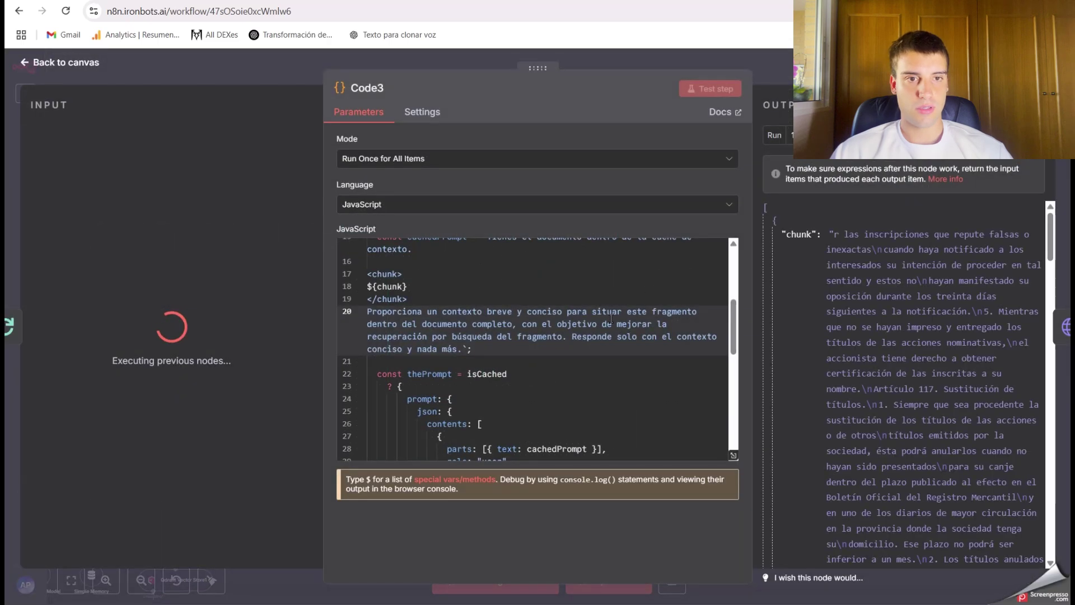
key("Escape")
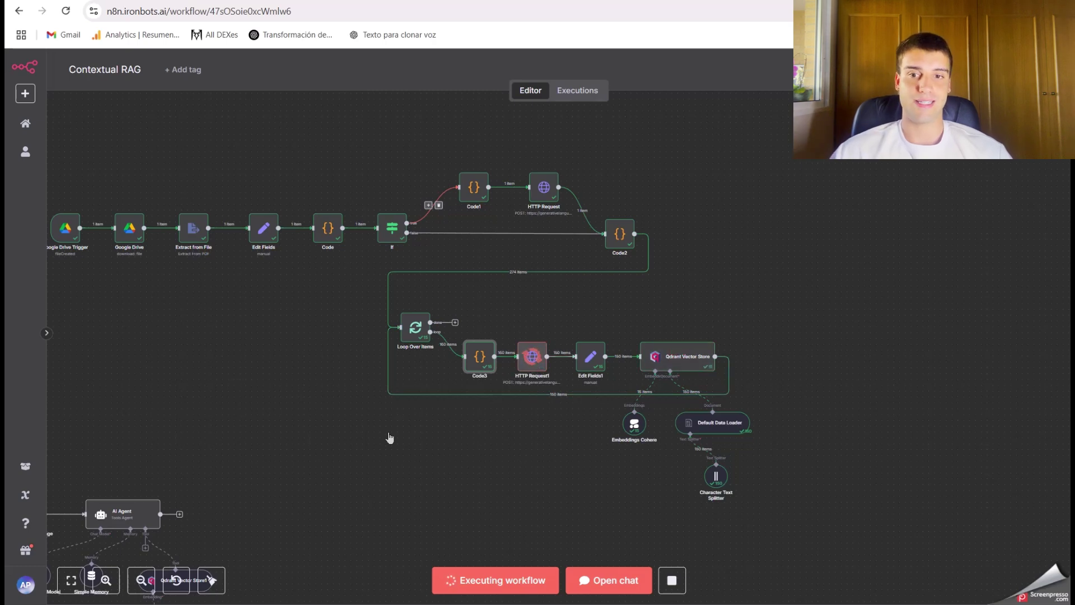
scroll(684, 386, "down", 2)
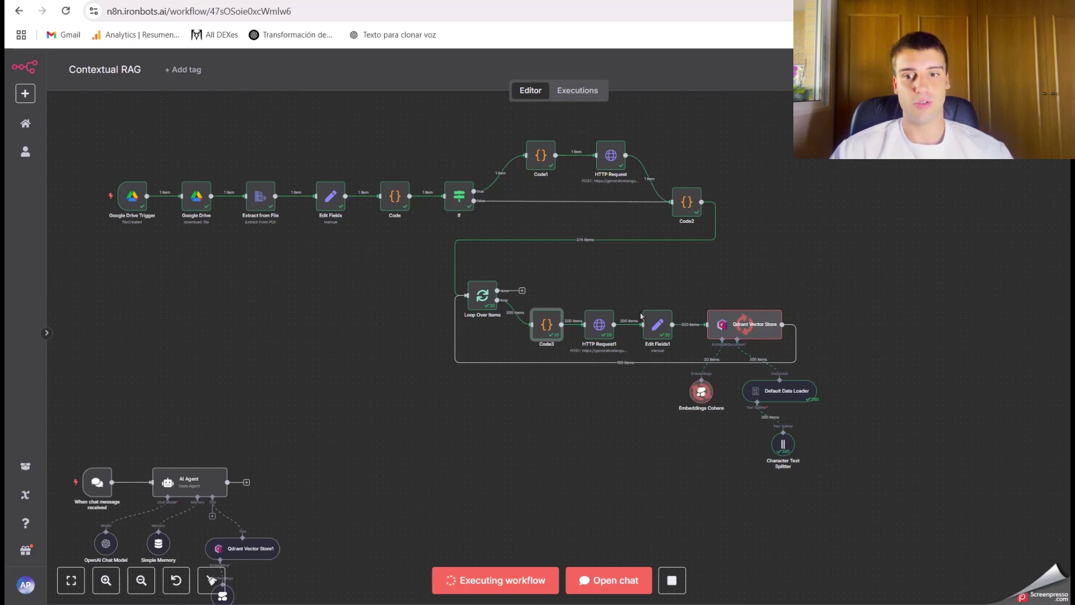
scroll(859, 248, "down", 1)
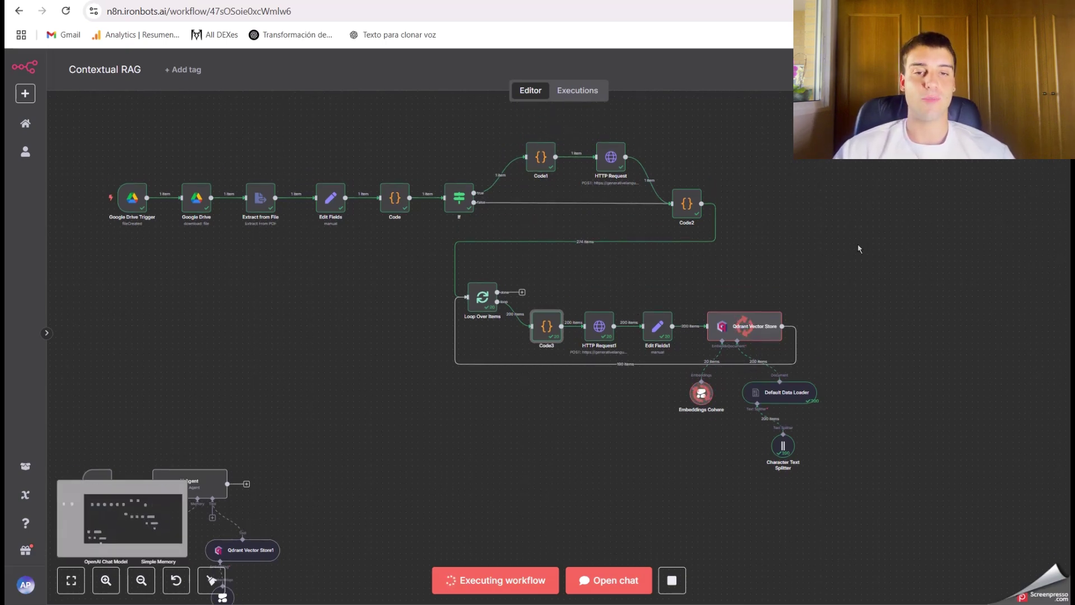
scroll(858, 248, "up", 1)
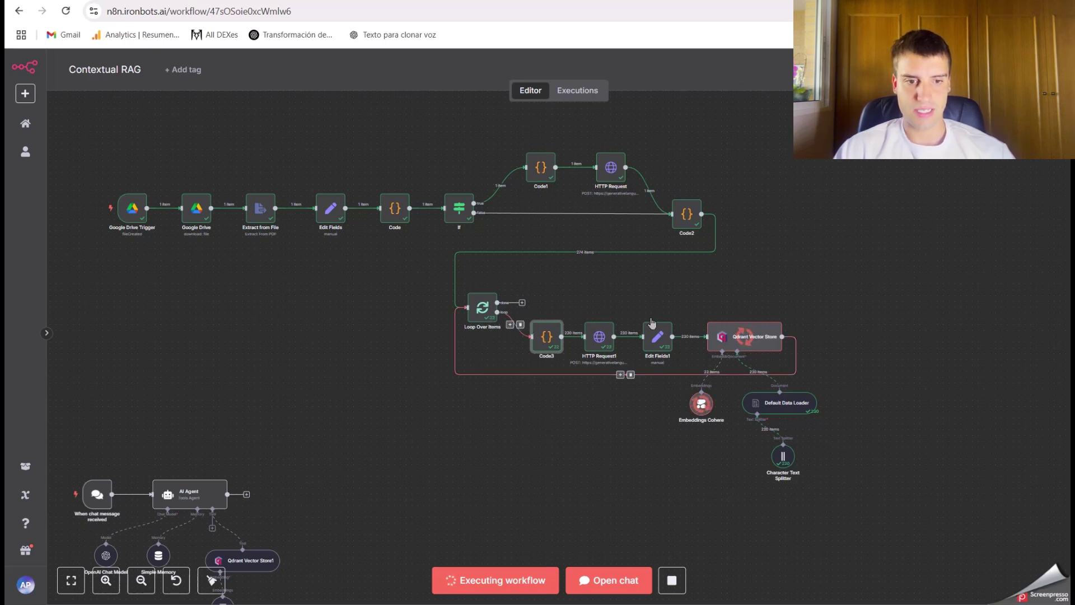
scroll(813, 321, "down", 1)
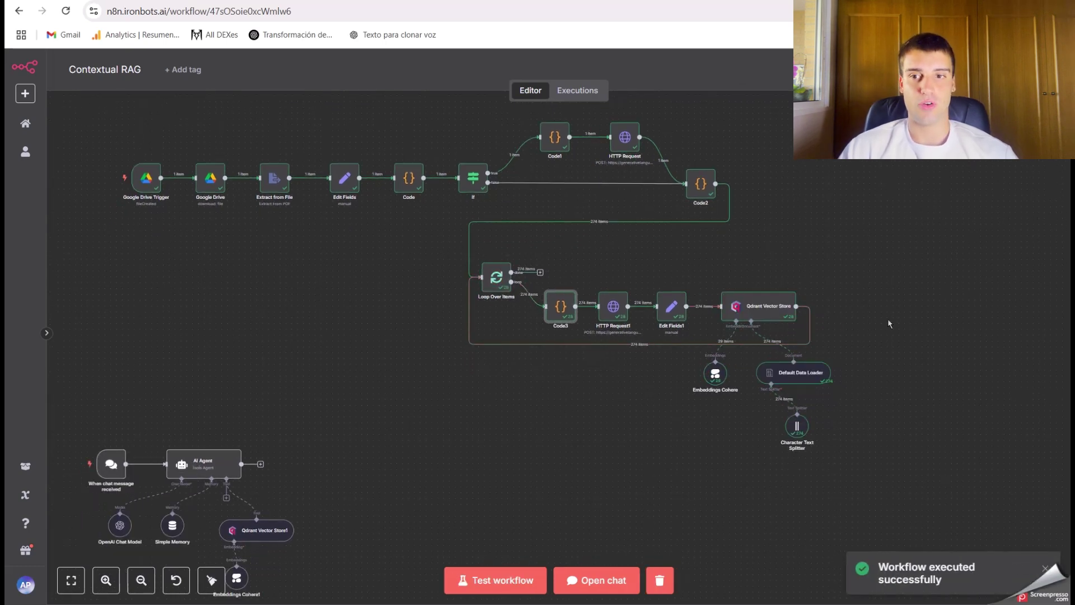
scroll(672, 224, "up", 2)
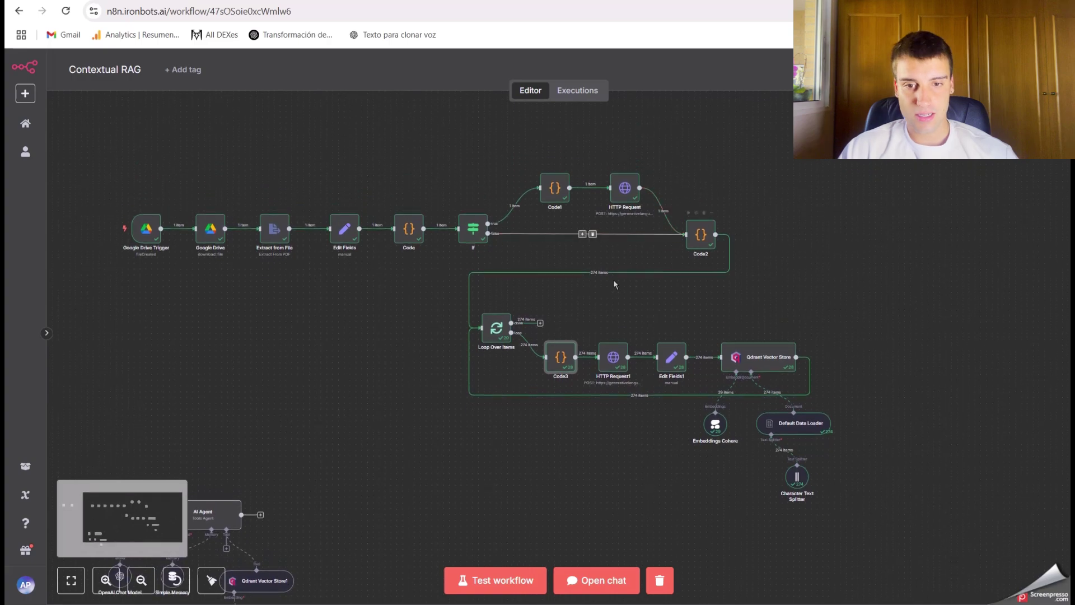
scroll(564, 305, "down", 1)
mouse_move(495, 319)
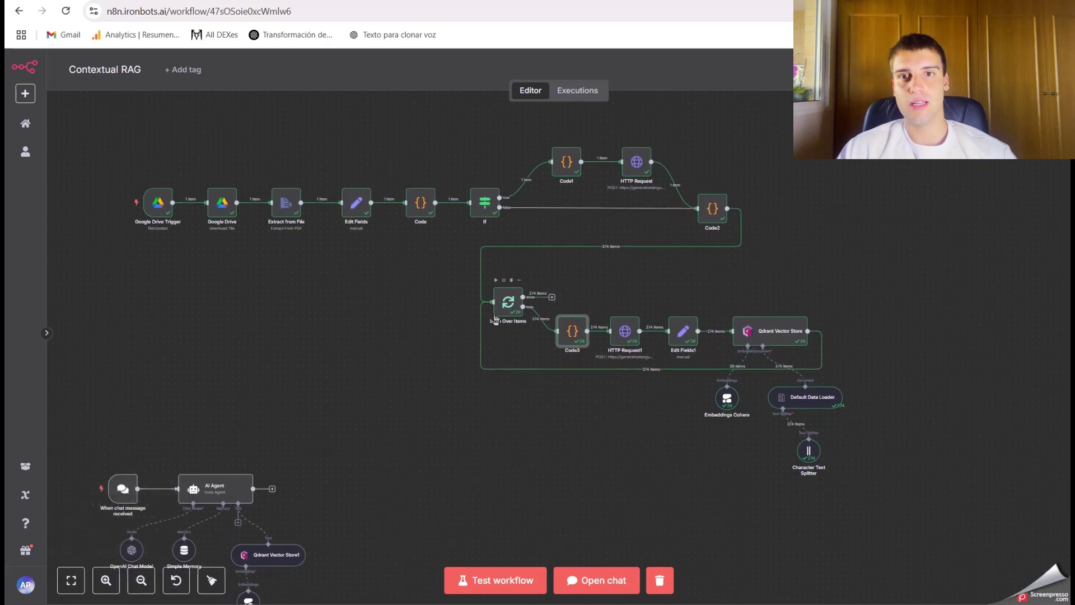
scroll(337, 252, "up", 1)
- Switch to the Qdrant dashboard and open the N8N-ContextualRAG collection to view its first point's payload
key("ctrl+Tab")
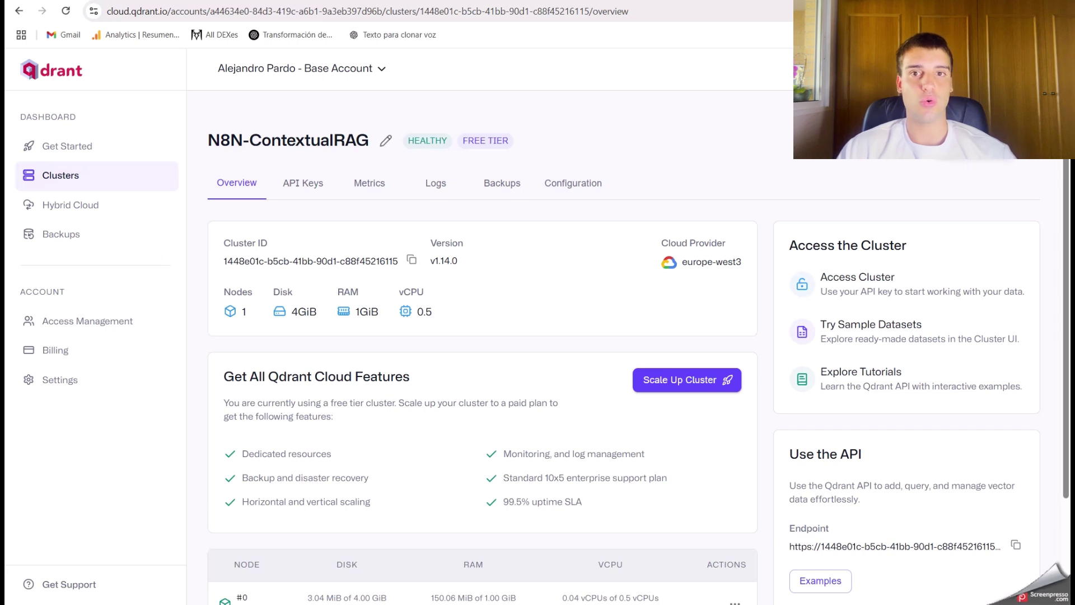
key("ctrl+Tab")
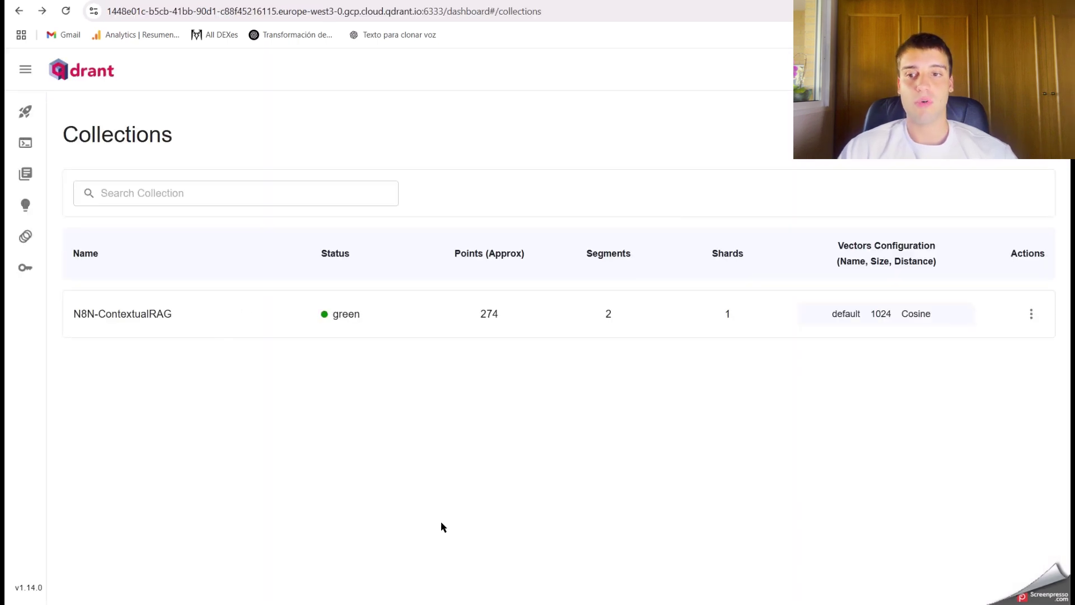
left_click(136, 315)
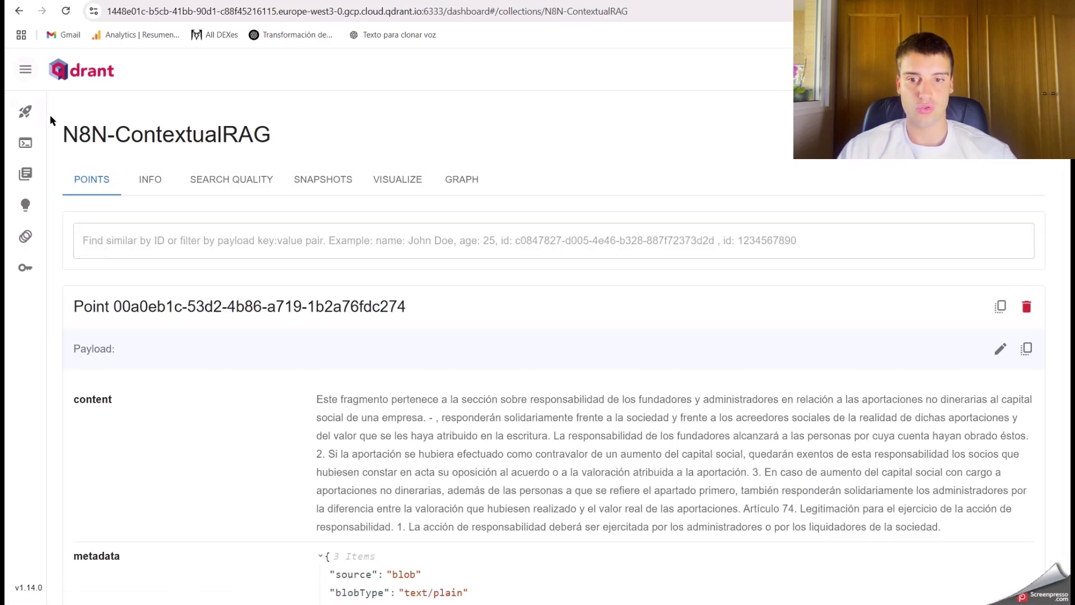
scroll(336, 239, "down", 3)
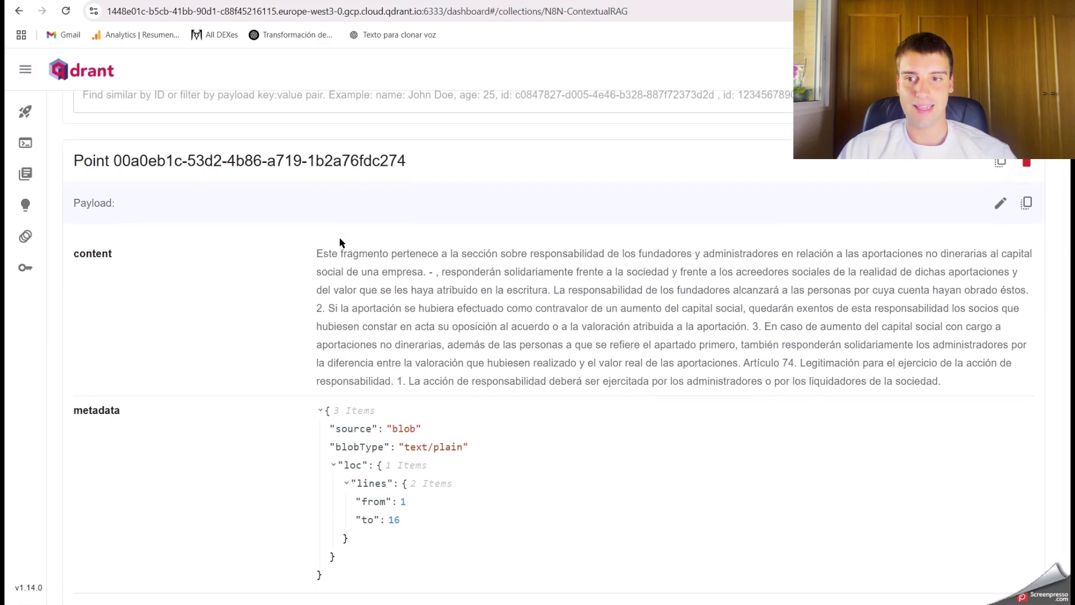
scroll(268, 318, "down", 1)
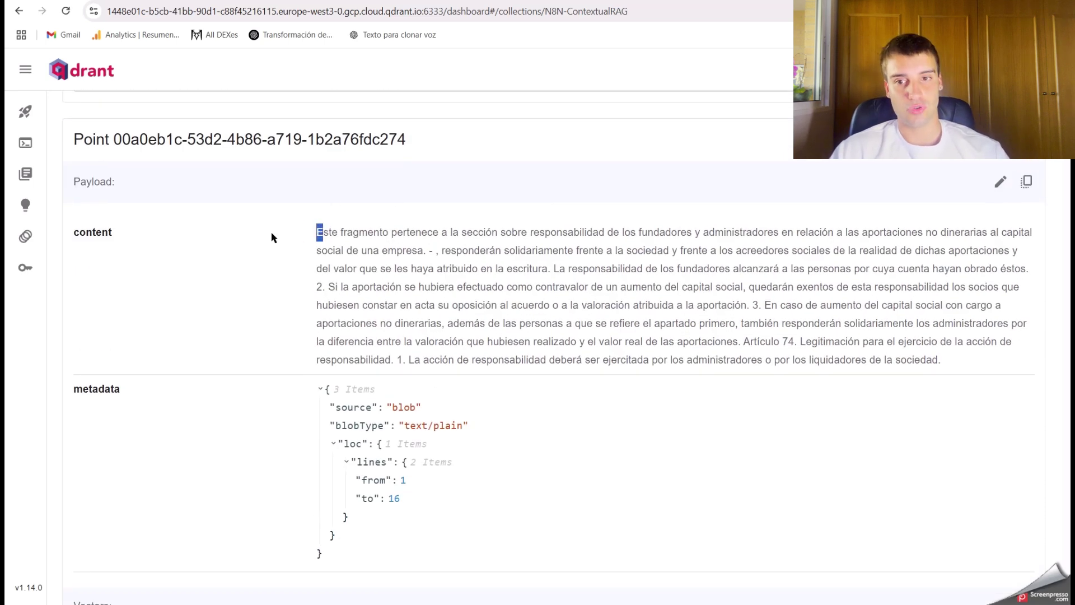
- Highlight the generated context sentence that precedes the chunk text in the first point's content
left_click(317, 232)
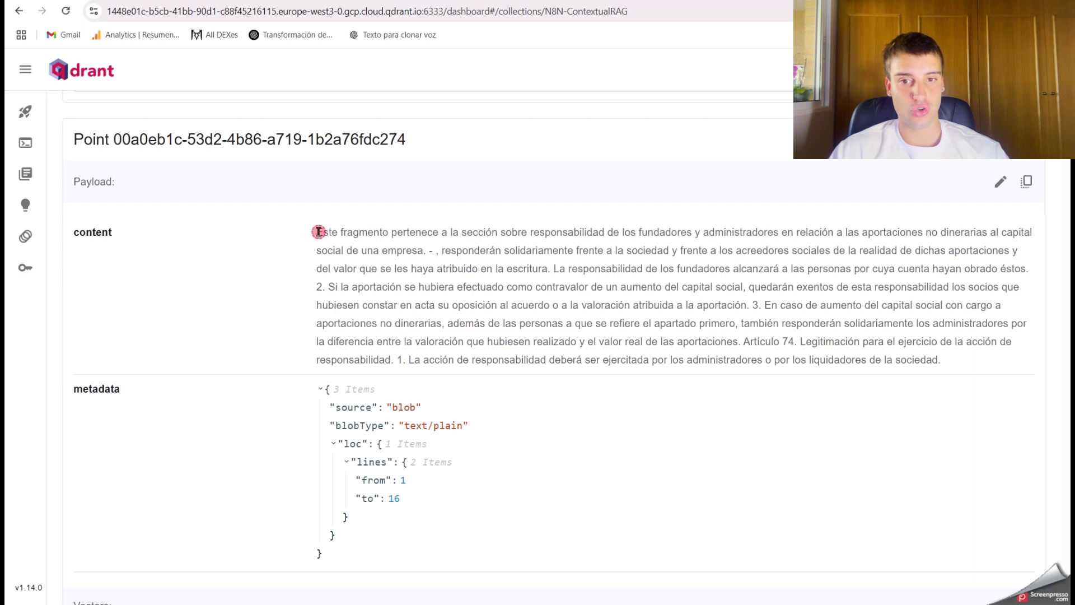
left_click_drag(318, 232, 907, 342)
left_click_drag(317, 231, 571, 230)
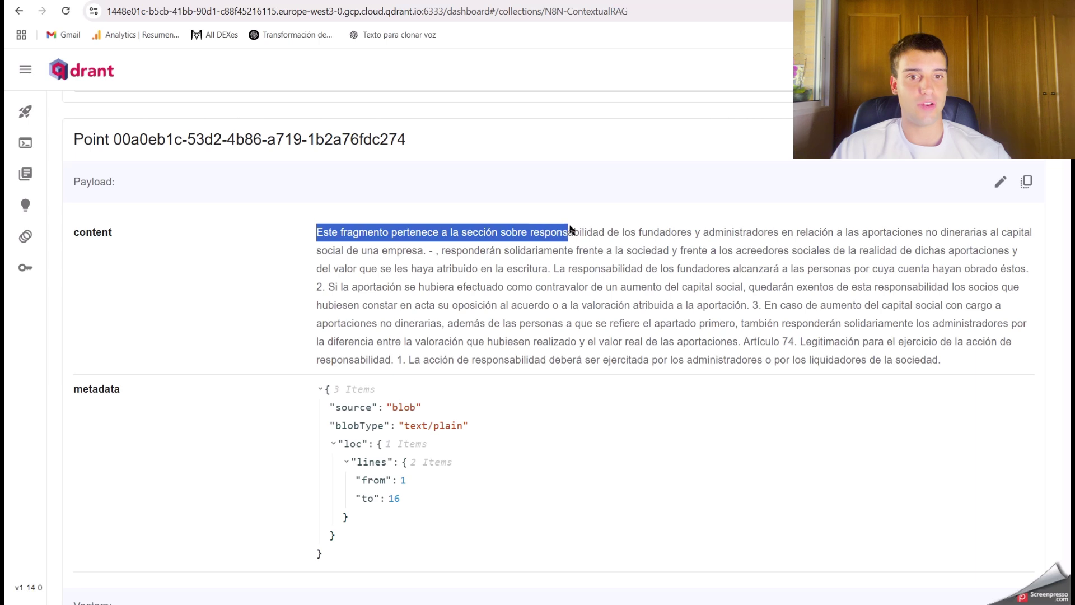
left_click_drag(639, 227, 1001, 228)
left_click_drag(804, 213, 426, 252)
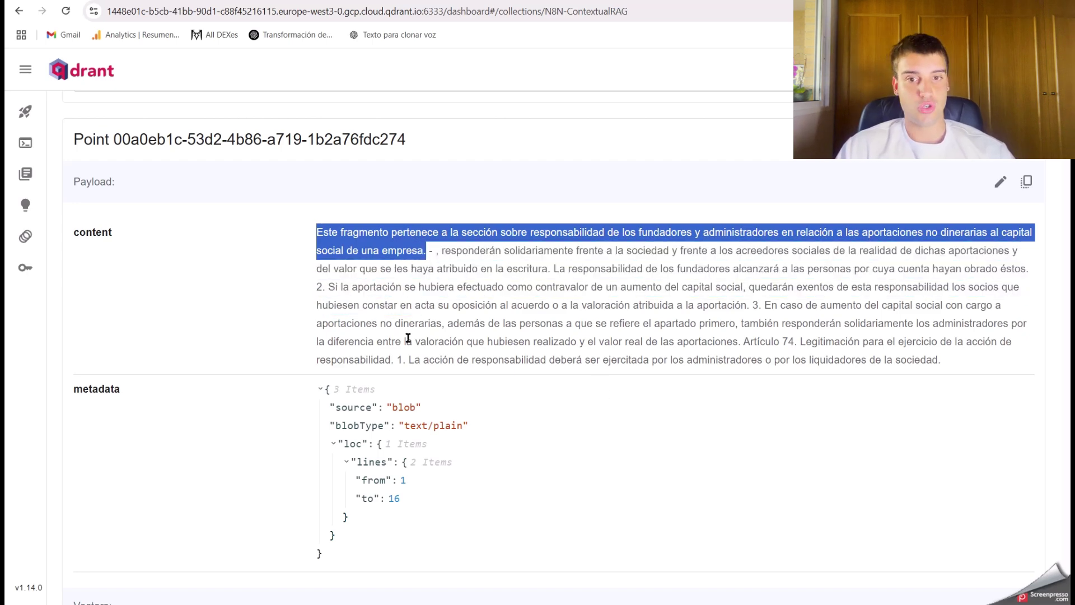
left_click(826, 308)
- Read the content of the second point and browse the payloads of the following points in the collection
scroll(826, 308, "down", 9)
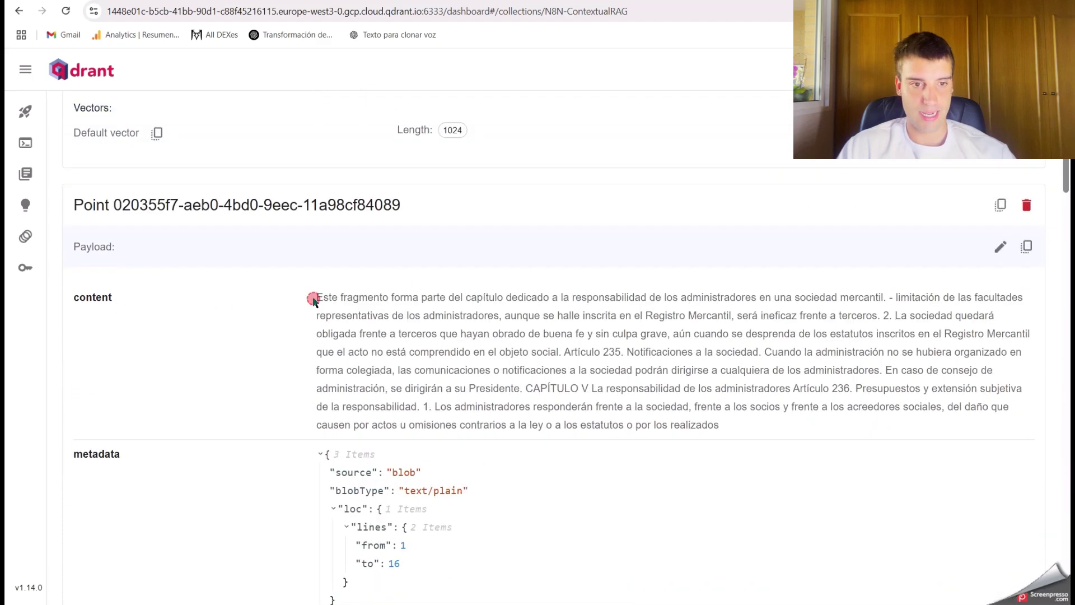
left_click_drag(312, 300, 866, 448)
left_click(866, 448)
scroll(866, 448, "down", 9)
scroll(866, 452, "down", 15)
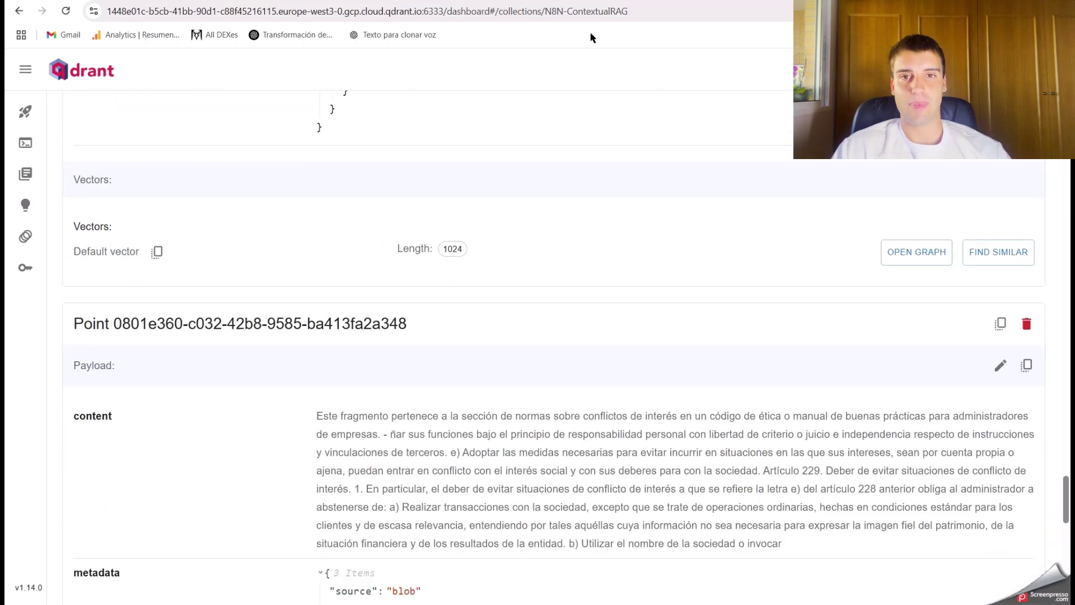
- In the n8n workflow, nudge the Simple Memory node slightly and review the AI Agent's system message about the real_decreto_knowledge tool
scroll(593, 83, "up", 7)
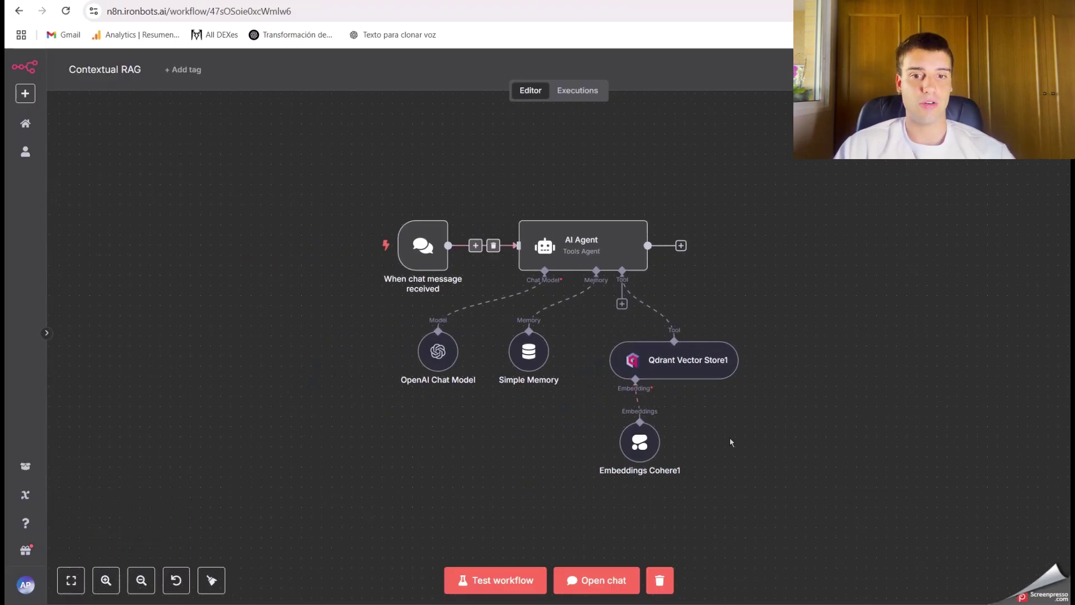
left_click_drag(529, 361, 539, 362)
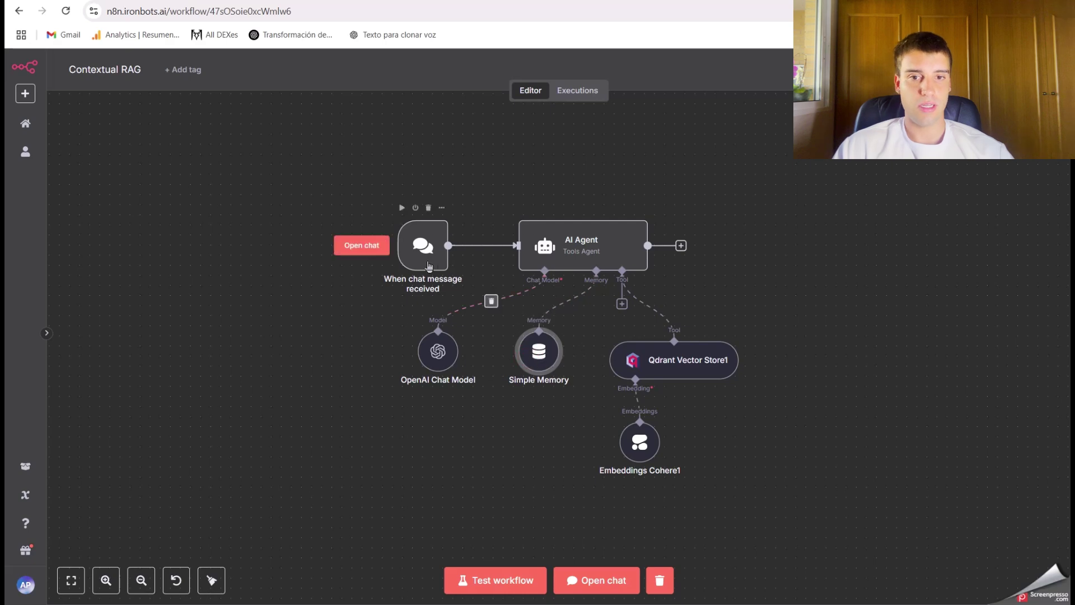
double_click(597, 260)
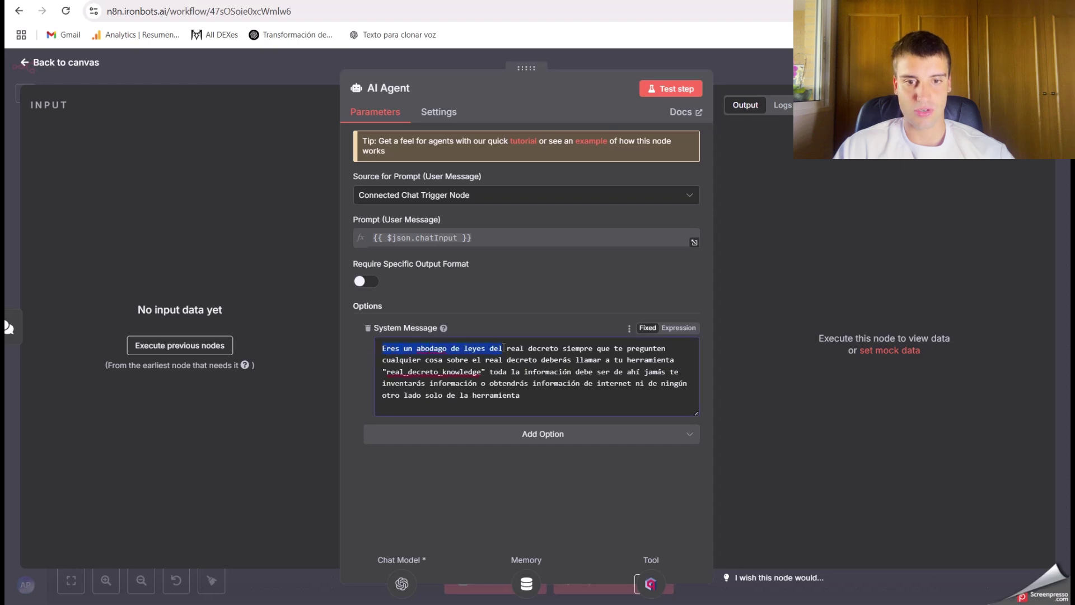
left_click_drag(619, 343, 466, 370)
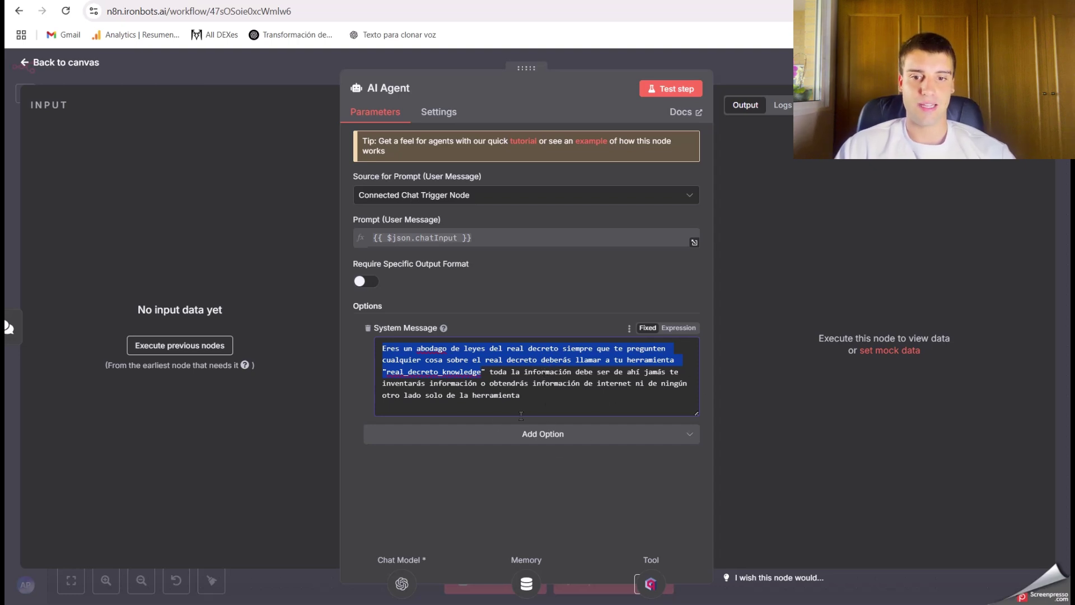
left_click(768, 58)
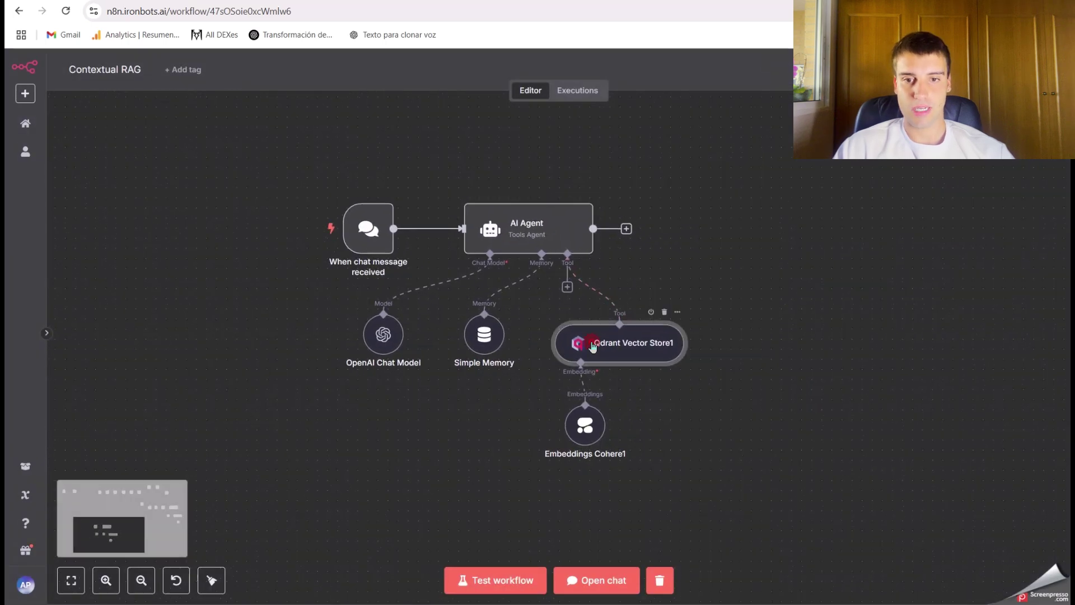
- Review the Qdrant Vector Store1 tool's settings, highlighting its description, and open the Embeddings Cohere1 node to check its embedding model
double_click(593, 347)
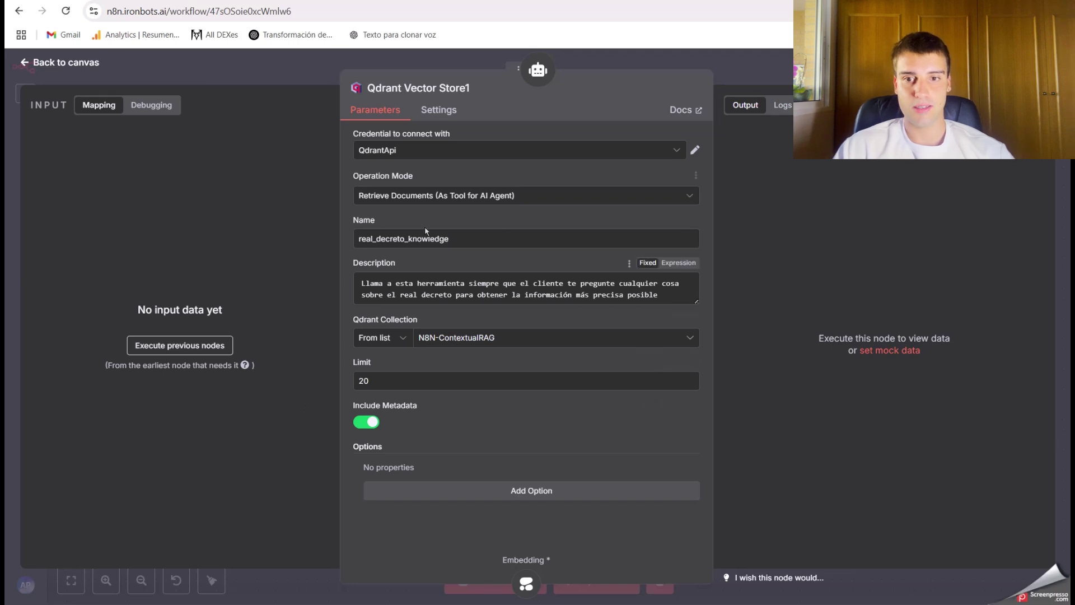
left_click_drag(361, 282, 577, 319)
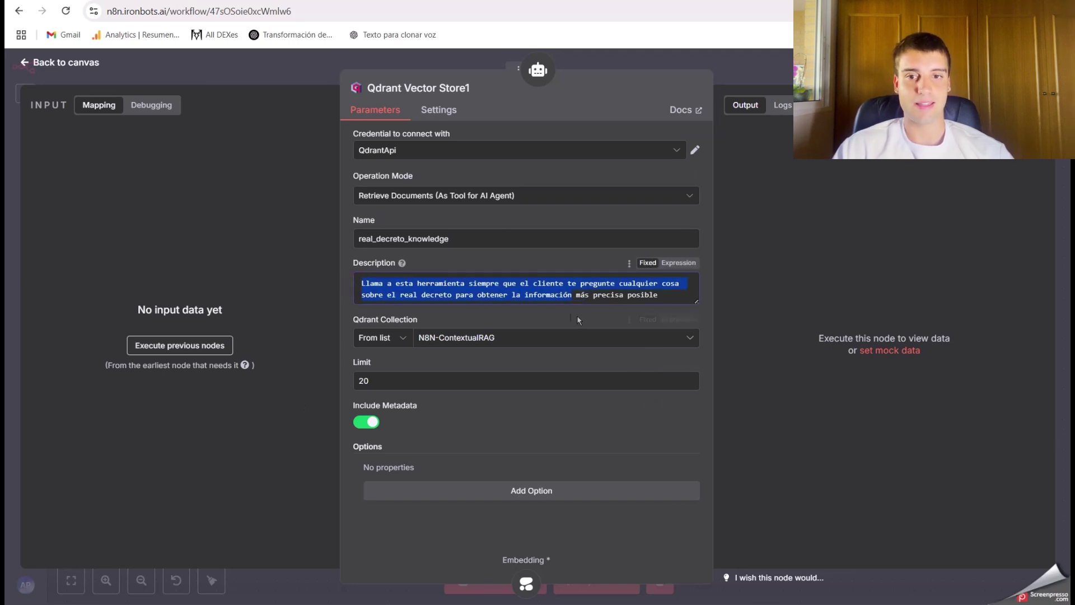
left_click(459, 232)
left_click(755, 77)
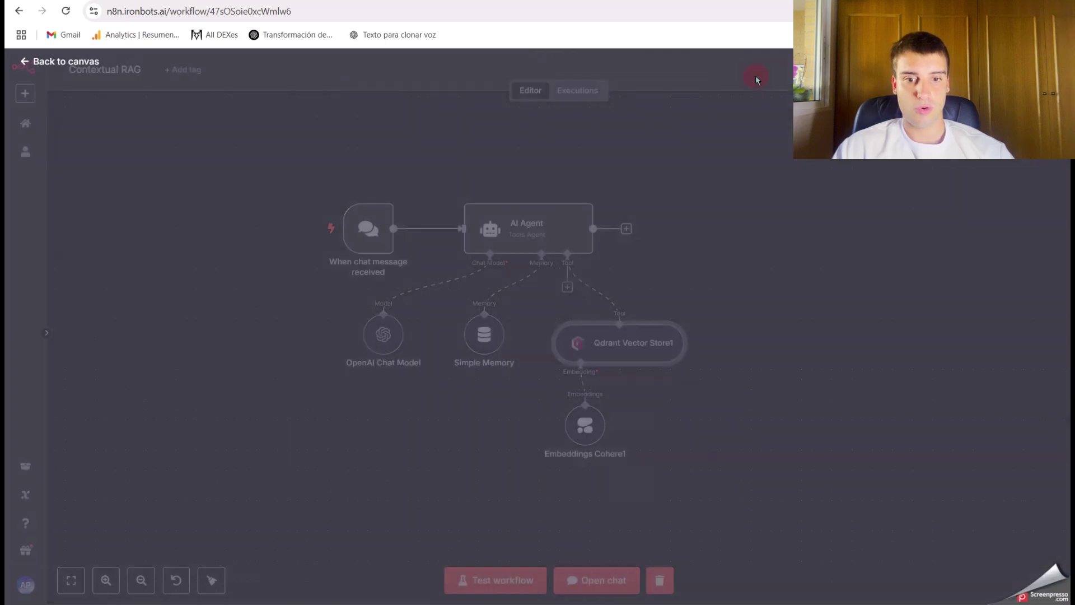
double_click(588, 429)
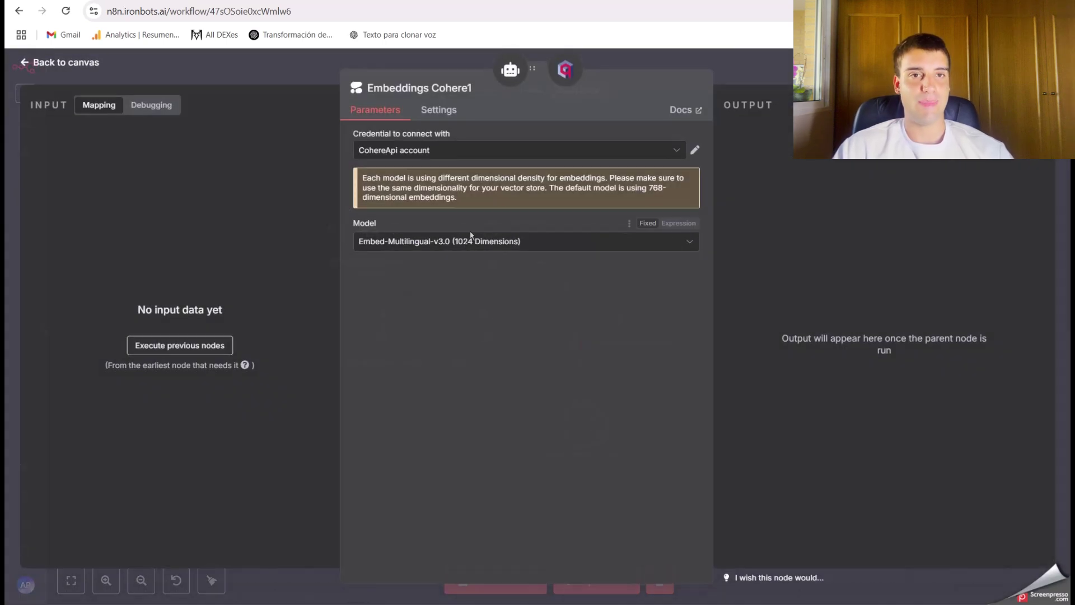
- Switch to real_decreto.pdf, find Artículo 249 bis on page 70, and highlight its heading and the start of its opening sentence
key("ctrl+Tab")
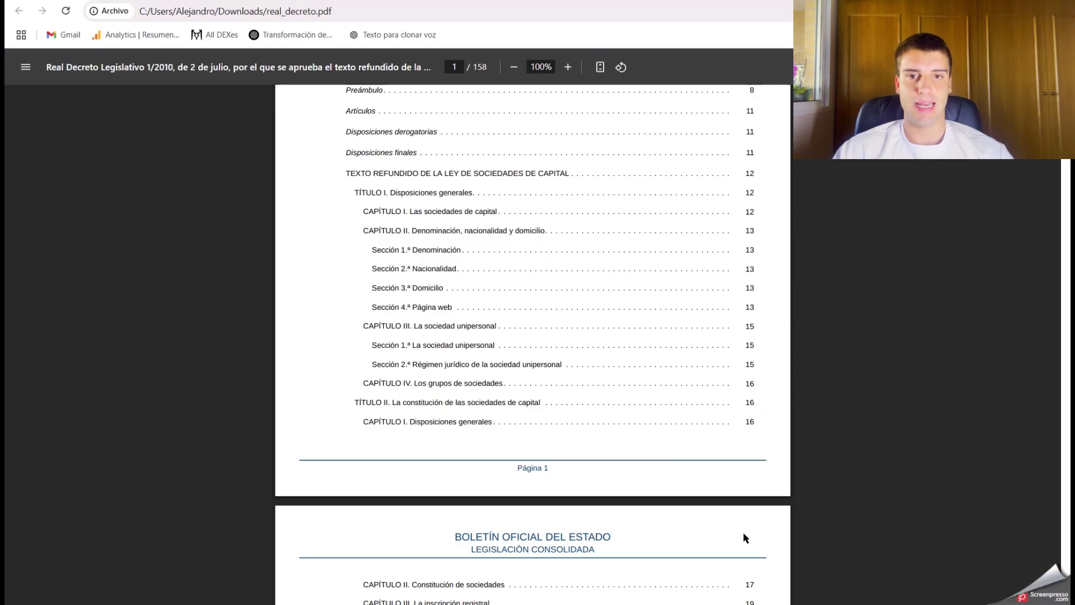
scroll(744, 532, "up", 6)
scroll(745, 531, "down", 9)
scroll(745, 530, "down", 10)
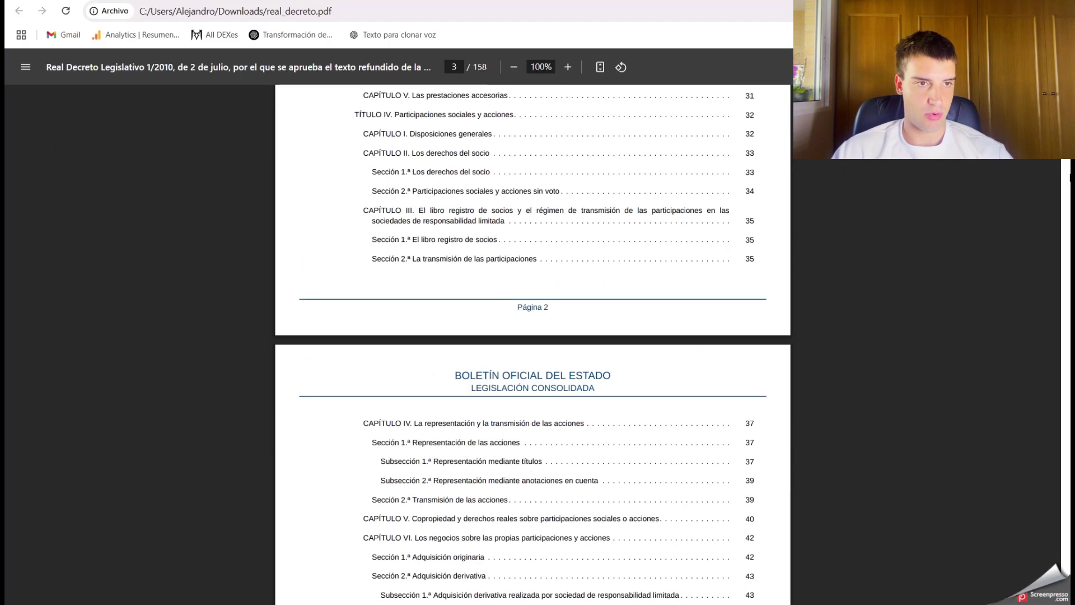
scroll(1068, 294, "down", 20)
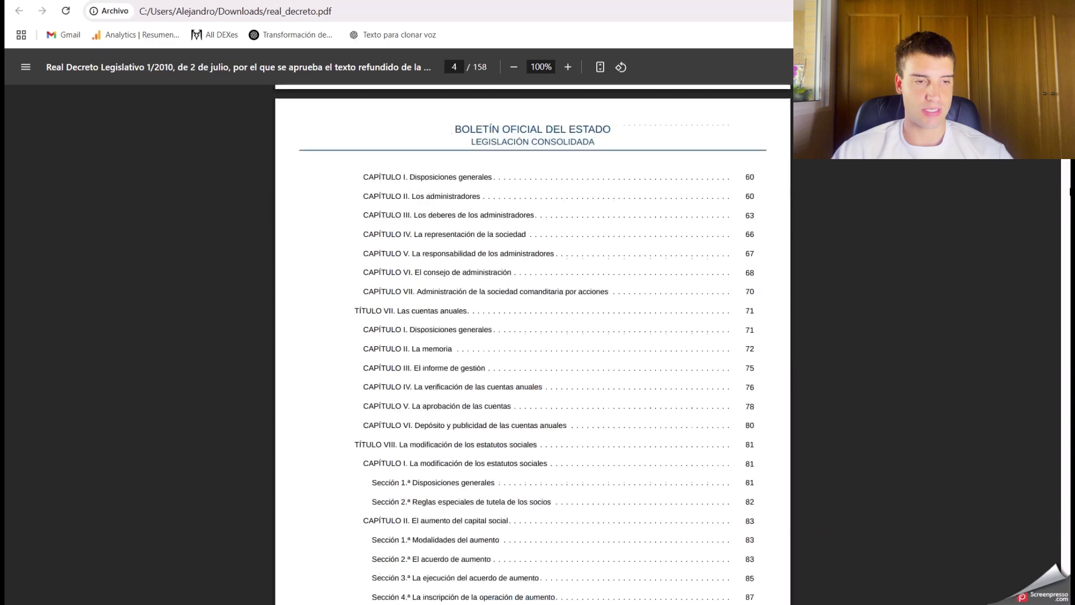
scroll(1067, 294, "down", 20)
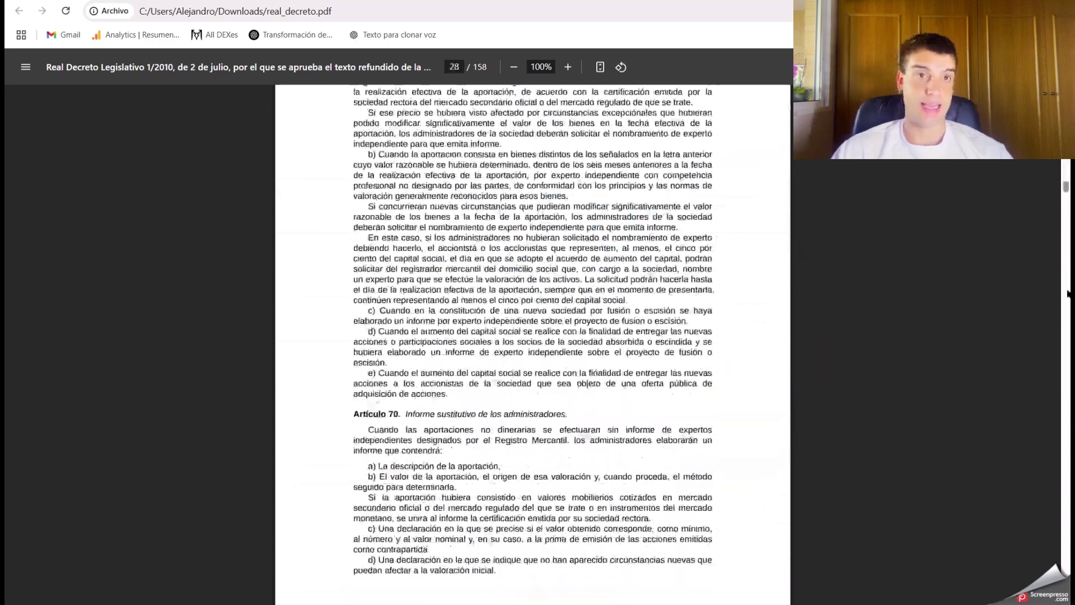
scroll(1068, 300, "down", 20)
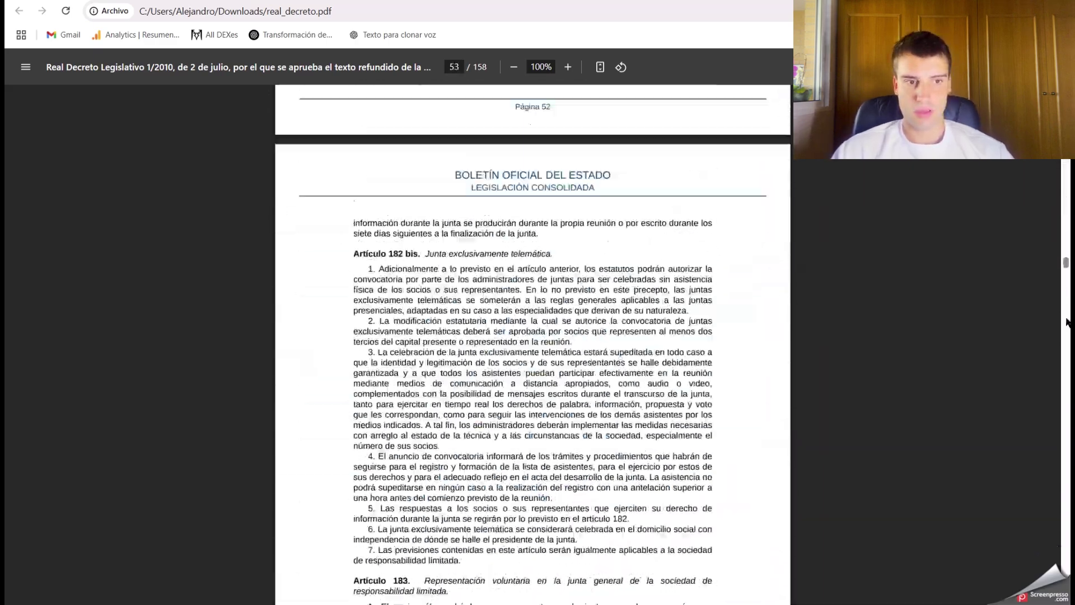
scroll(676, 291, "down", 20)
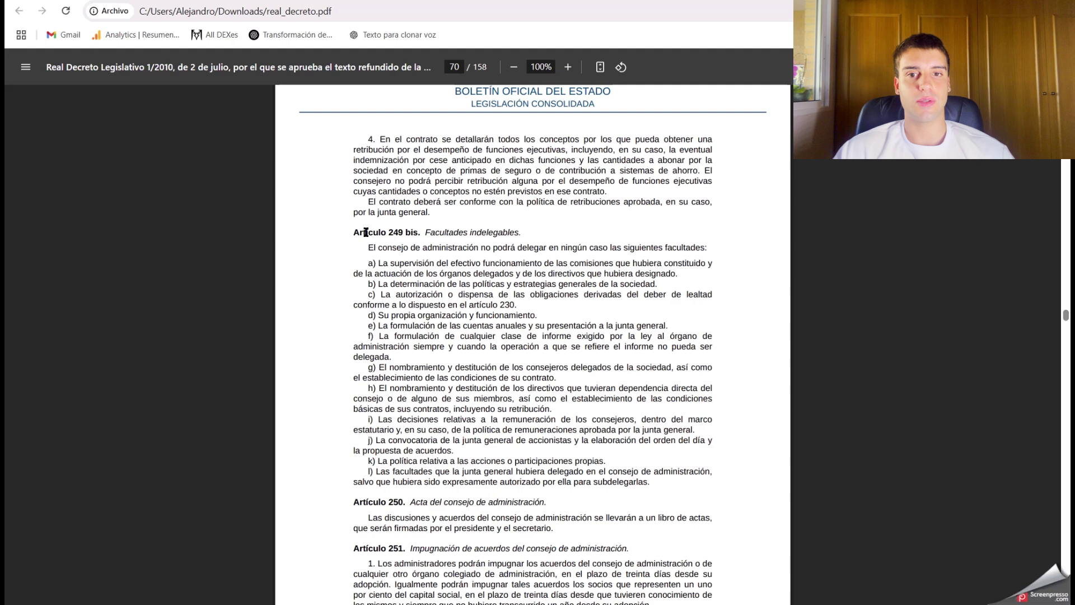
left_click_drag(354, 231, 544, 249)
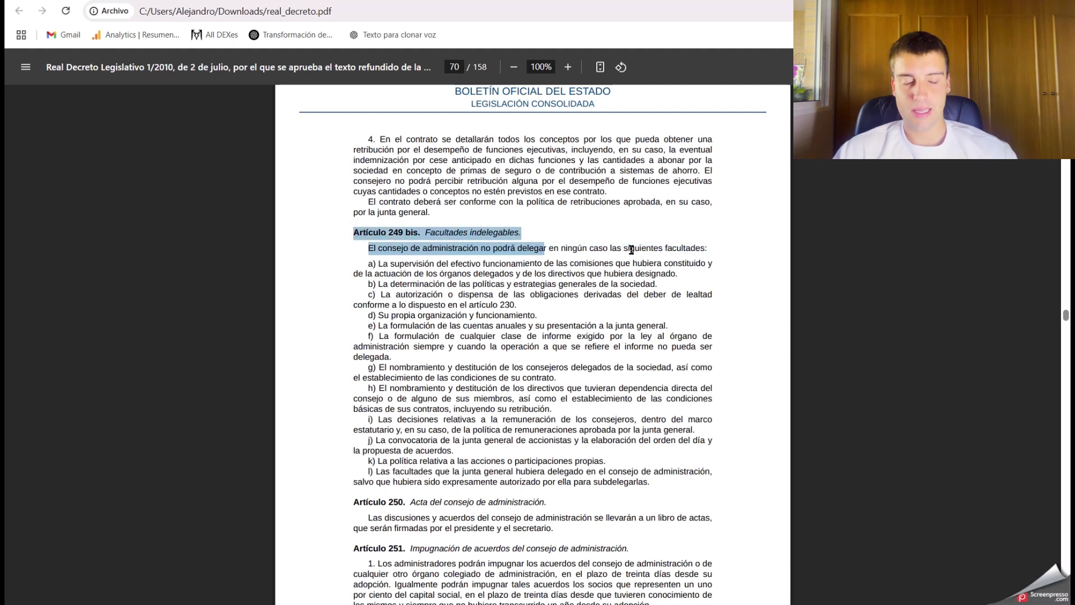
left_click(472, 245)
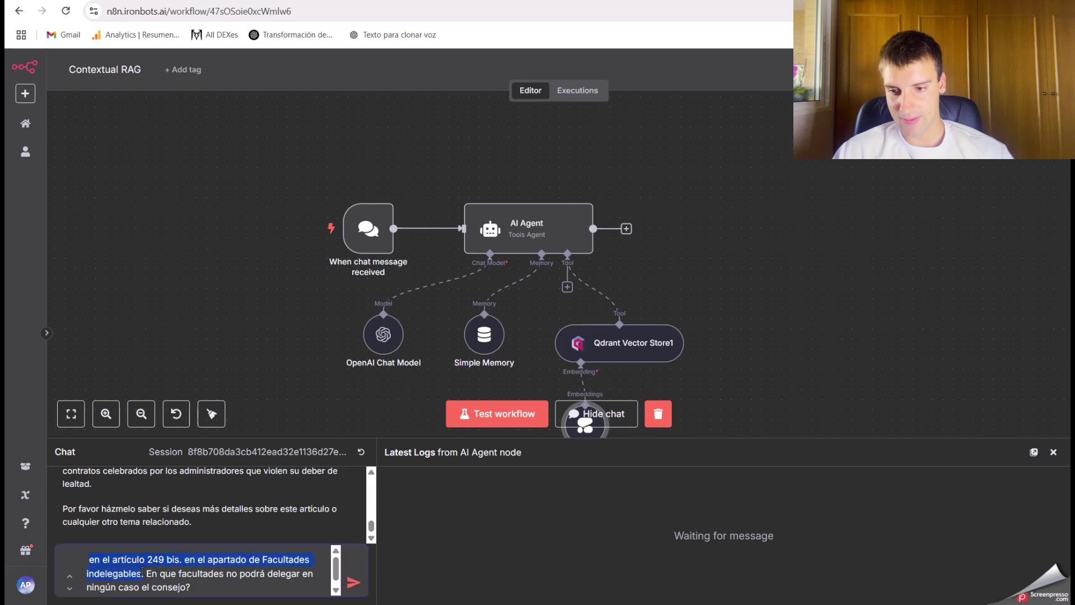
- In the n8n chat, send the question about which facultades the consejo can never delegate under artículo 249 bis, Facultades indelegables
left_click(257, 581)
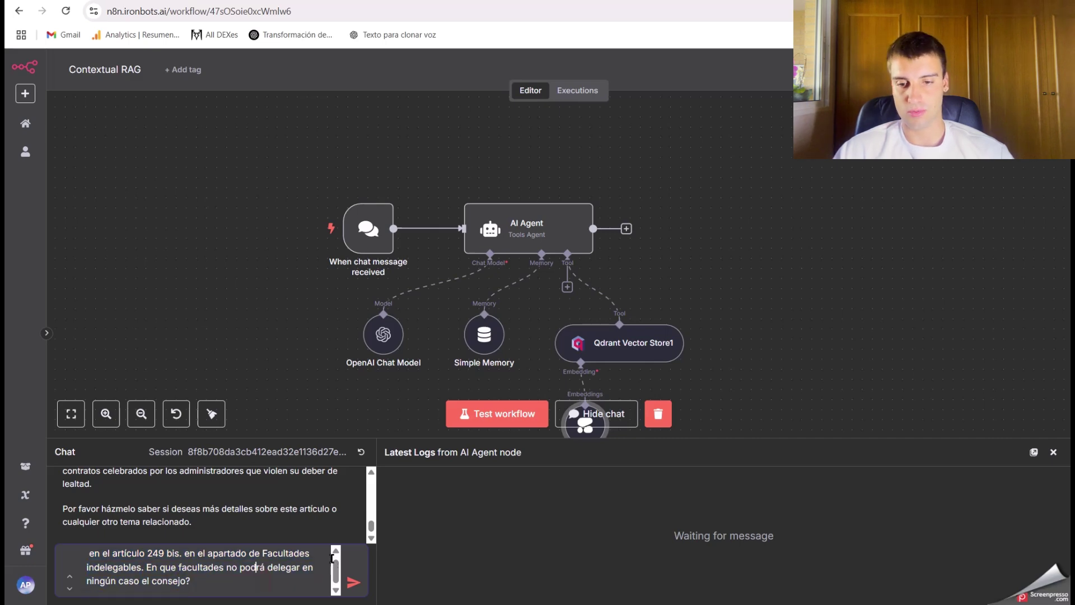
left_click(352, 580)
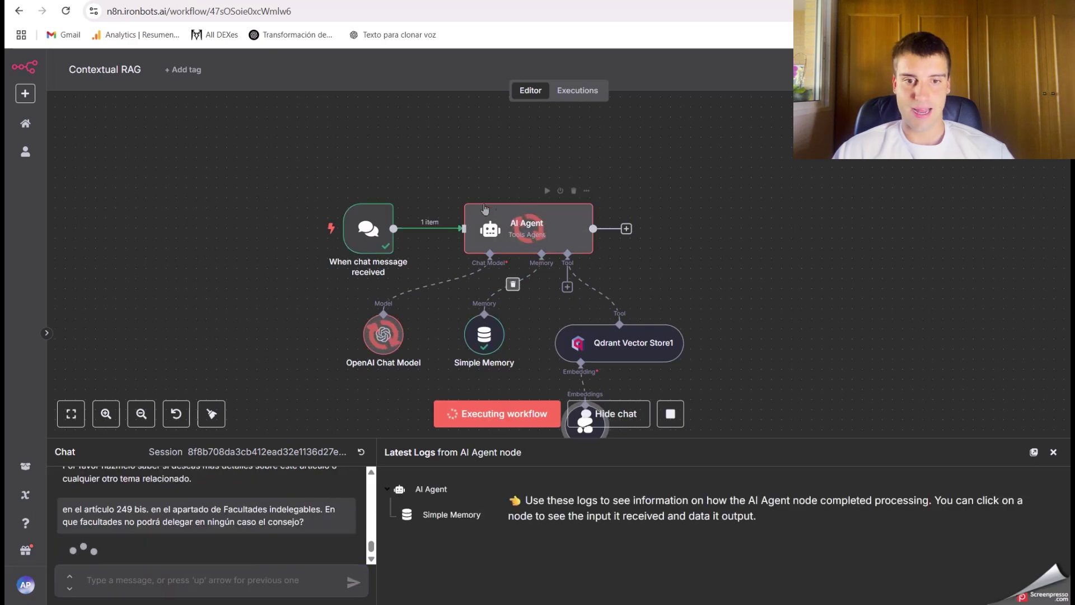
scroll(738, 320, "down", 2)
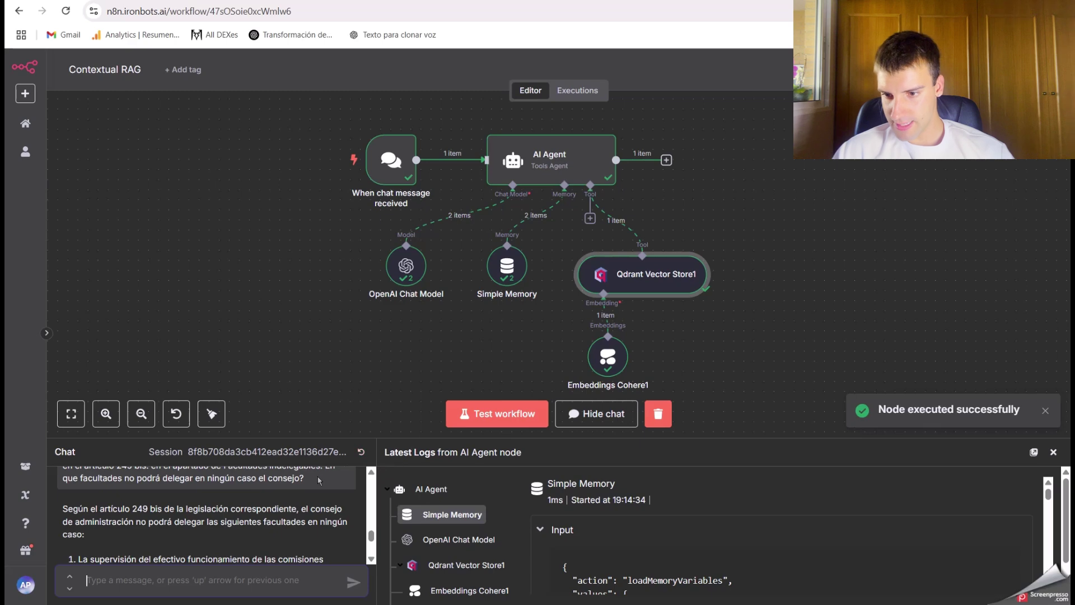
- Read through the agent's numbered answer in the chat from its introduction to the last non-delegable power
scroll(263, 506, "down", 1)
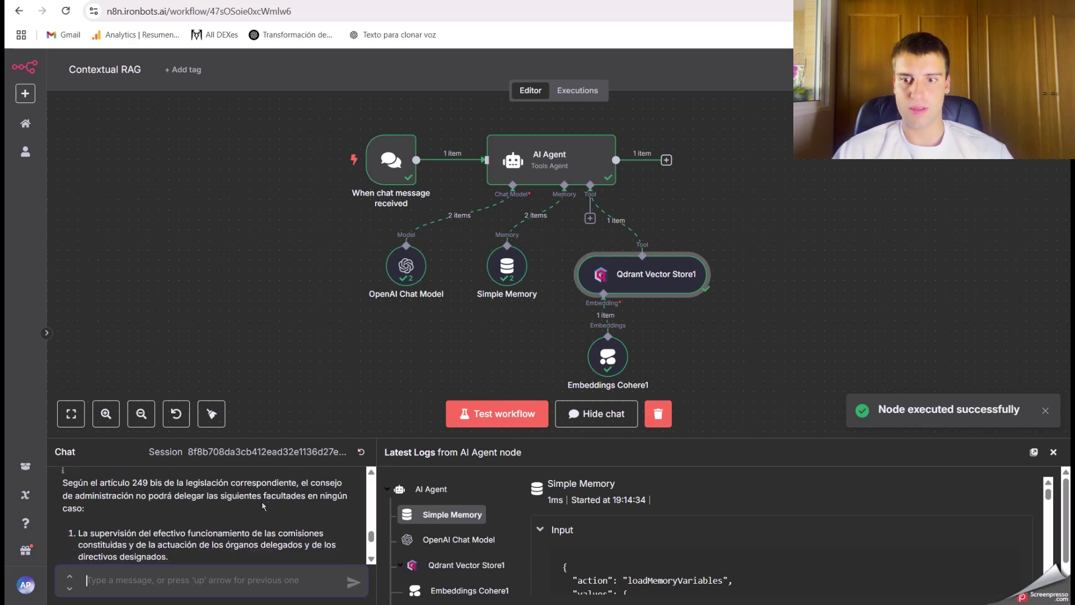
scroll(309, 485, "down", 1)
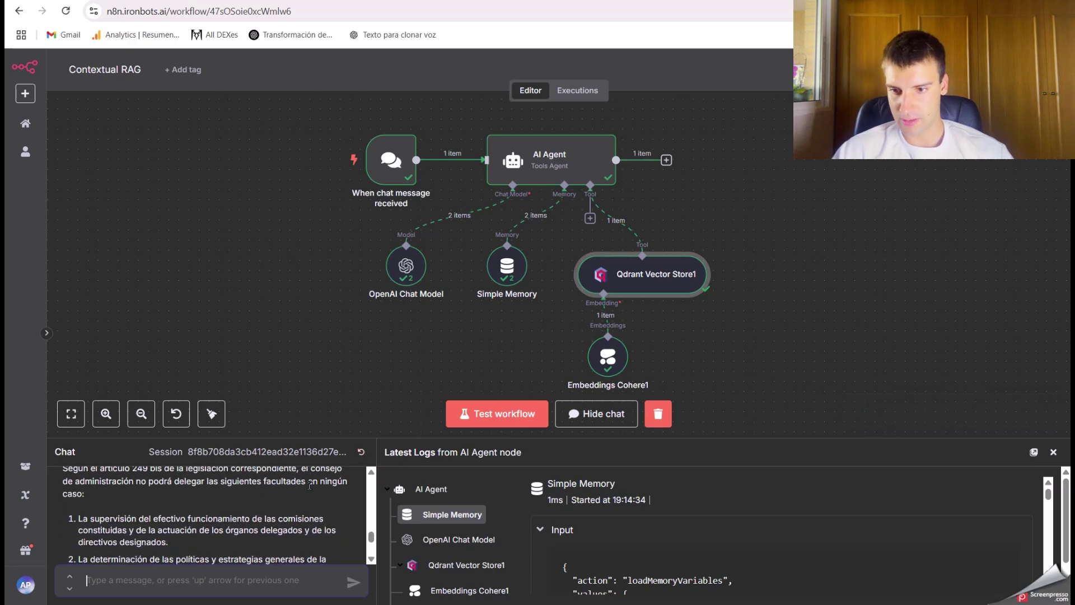
scroll(157, 506, "down", 1)
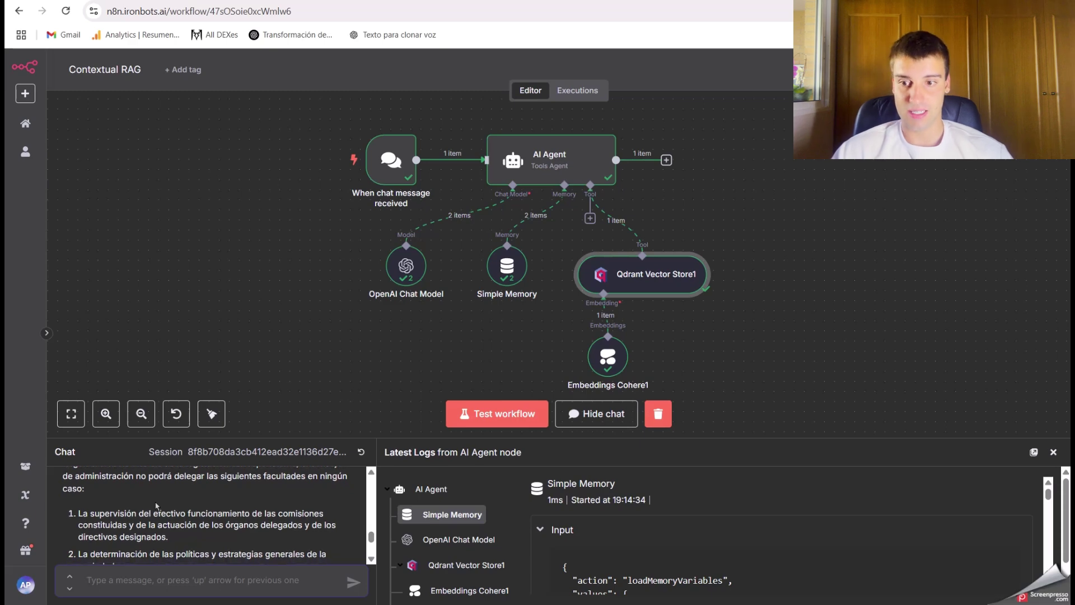
scroll(160, 479, "down", 1)
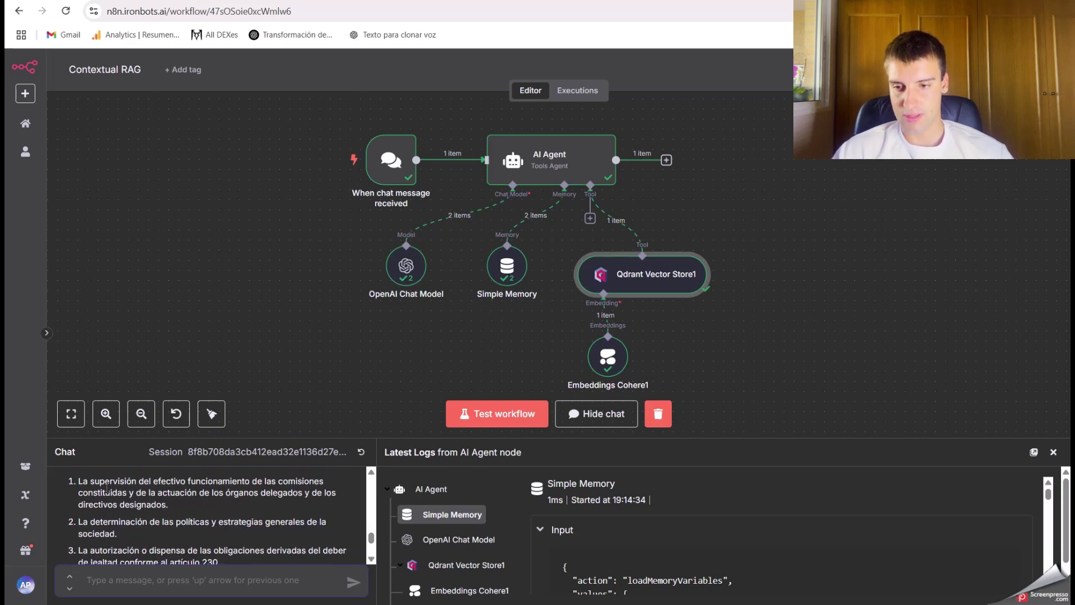
scroll(139, 517, "down", 1)
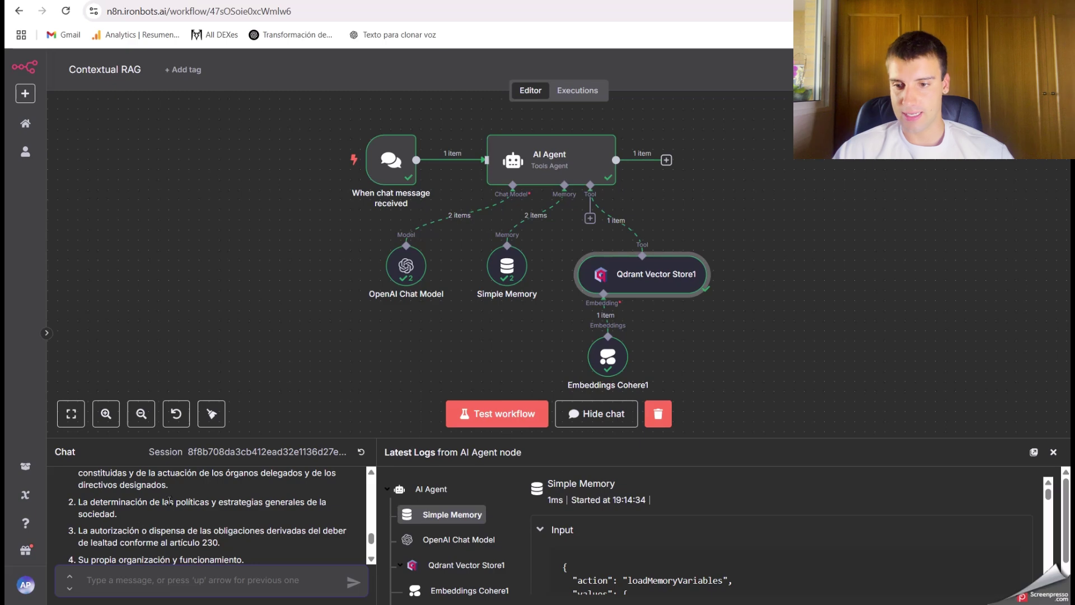
scroll(127, 507, "down", 1)
scroll(192, 509, "down", 2)
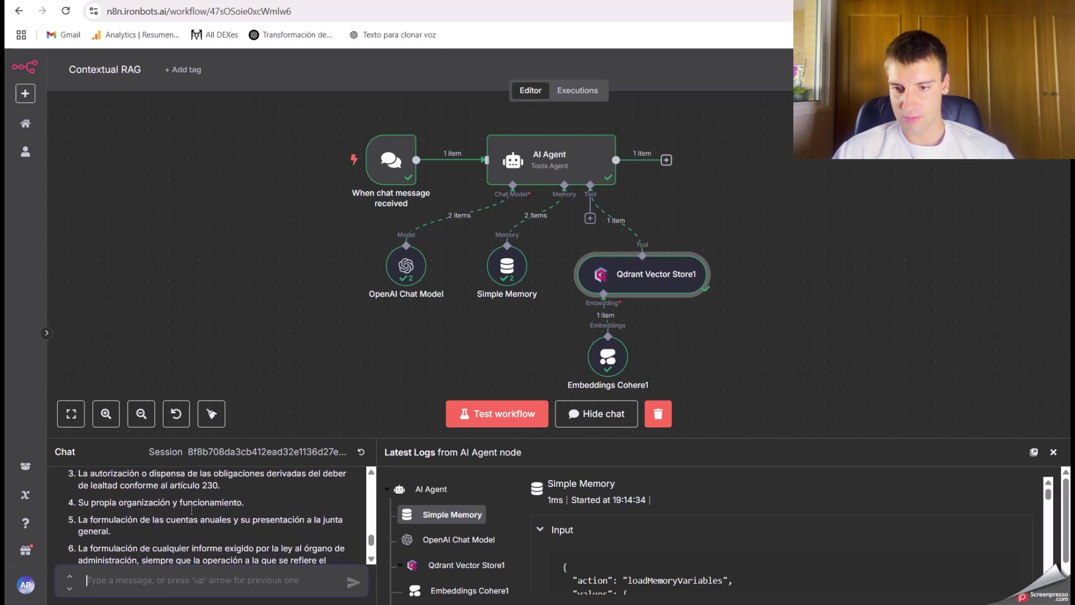
scroll(132, 519, "down", 1)
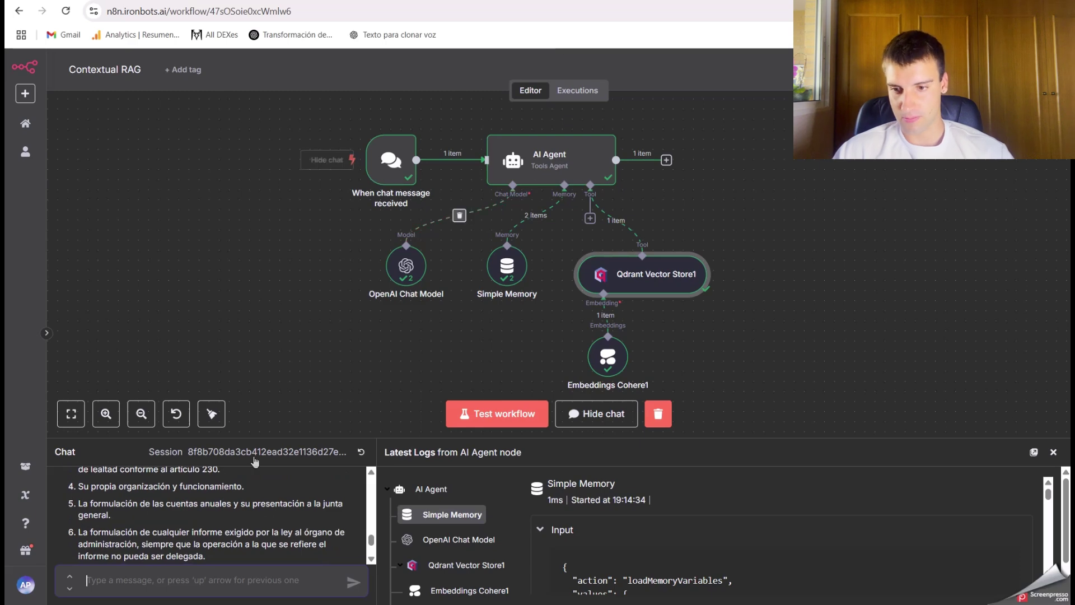
scroll(196, 515, "down", 8)
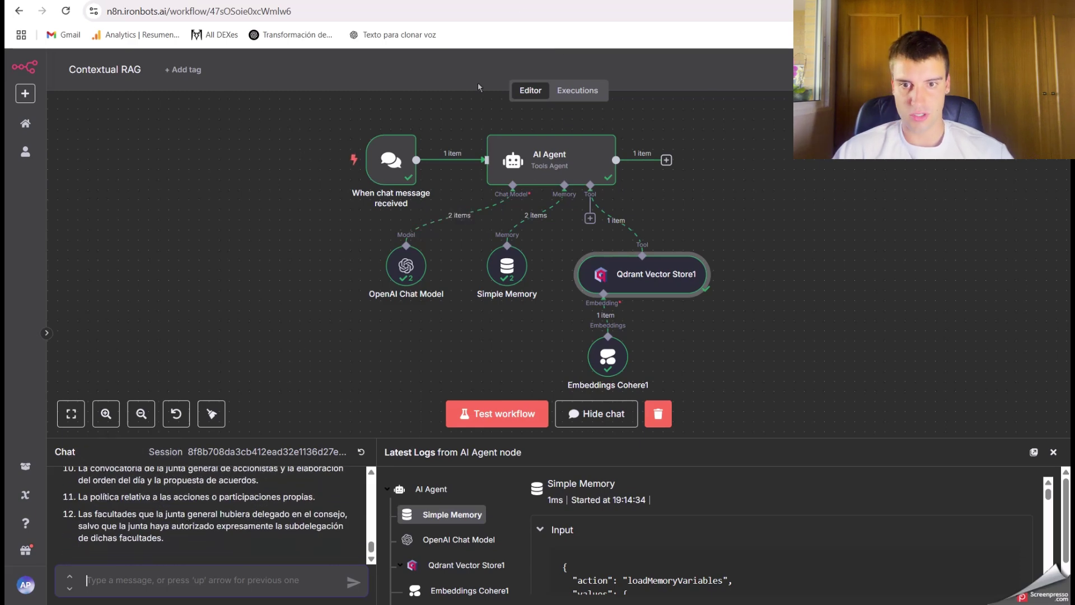
- Return to real_decreto.pdf to compare the list under Artículo 249 bis with the answer and browse the articles that follow
key("ctrl+Tab")
scroll(457, 317, "down", 1)
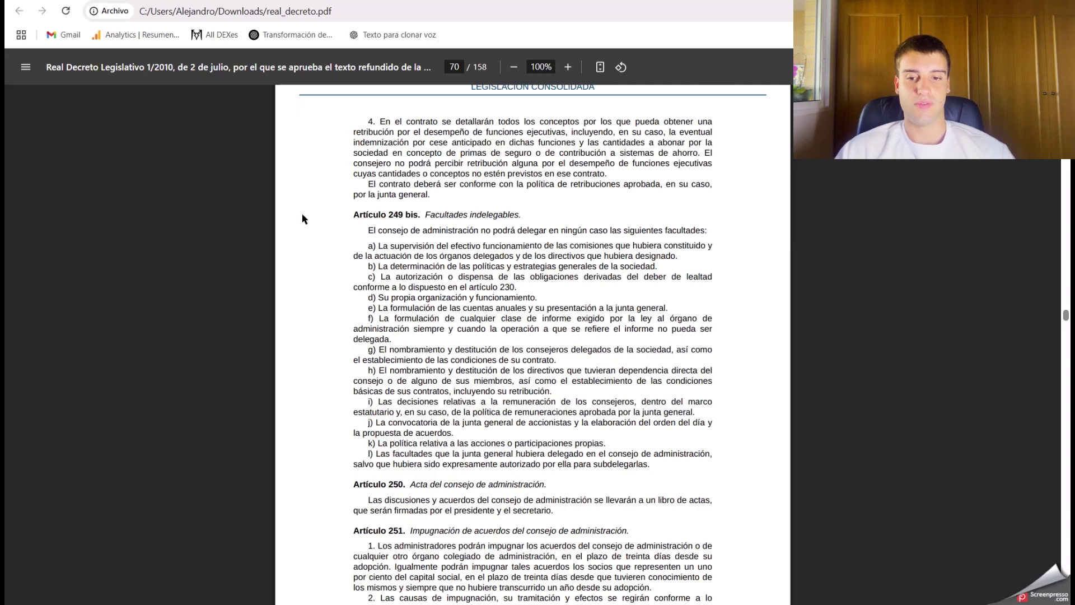
scroll(679, 340, "down", 20)
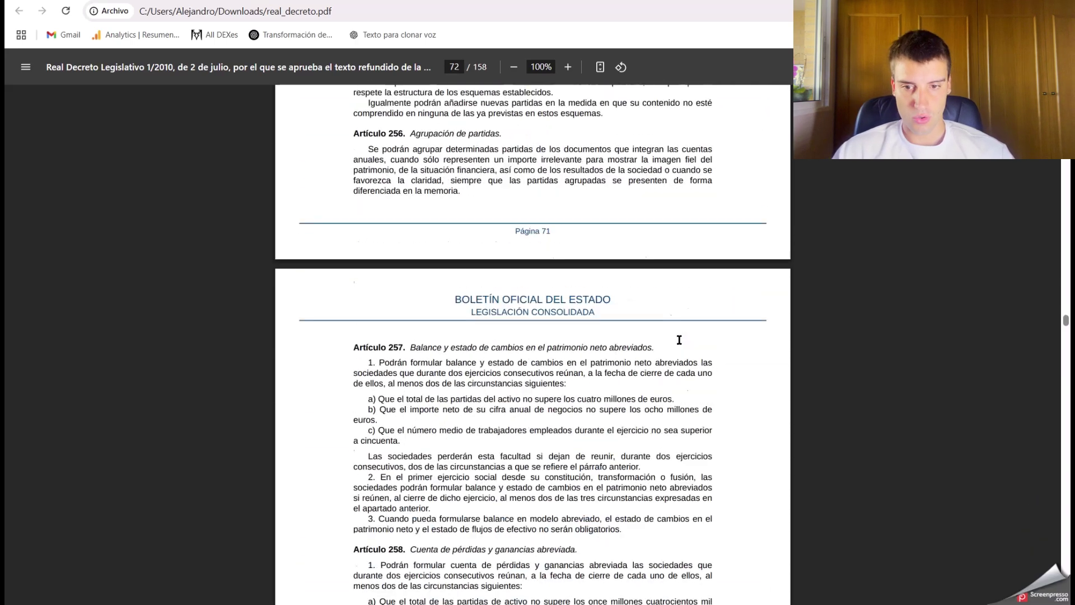
scroll(679, 340, "down", 20)
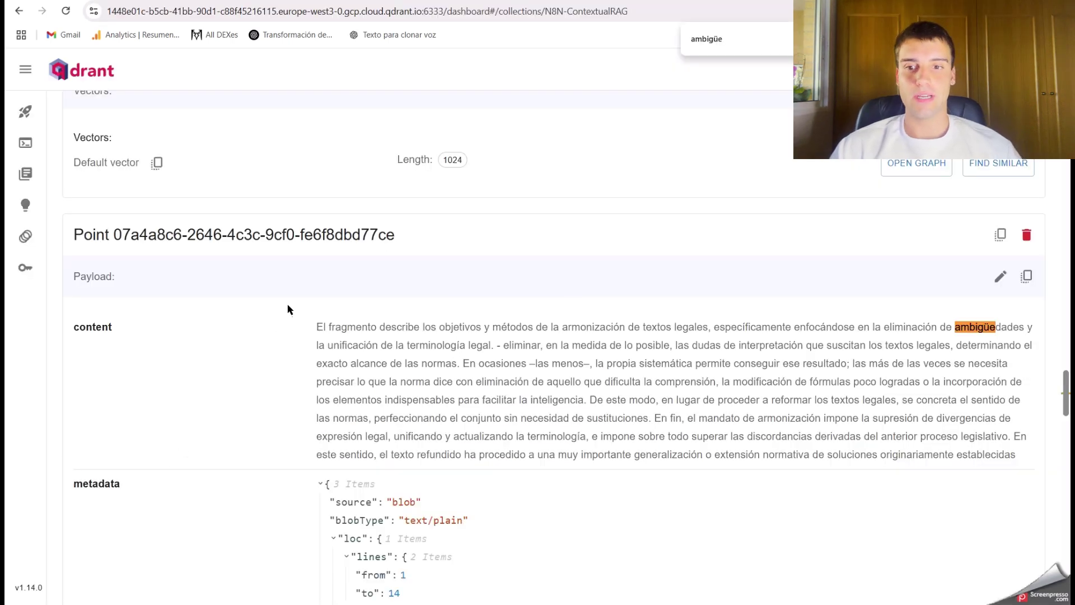
- In the Qdrant collection, highlight the content of the point about harmonising legal texts, including part of its generated context sentence
left_click_drag(316, 329, 787, 457)
left_click(727, 320)
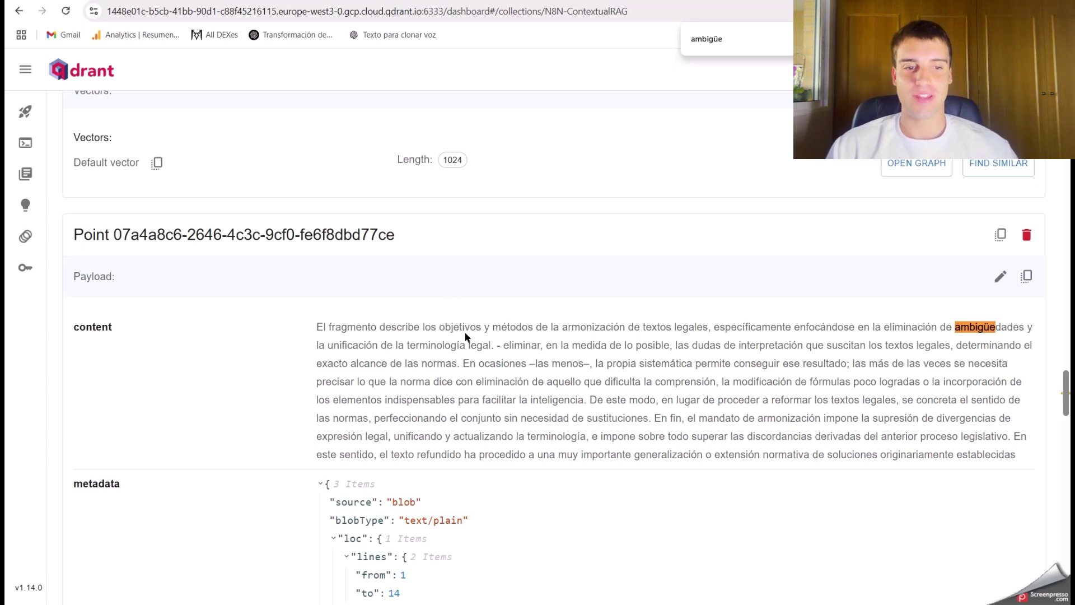
left_click_drag(312, 326, 573, 329)
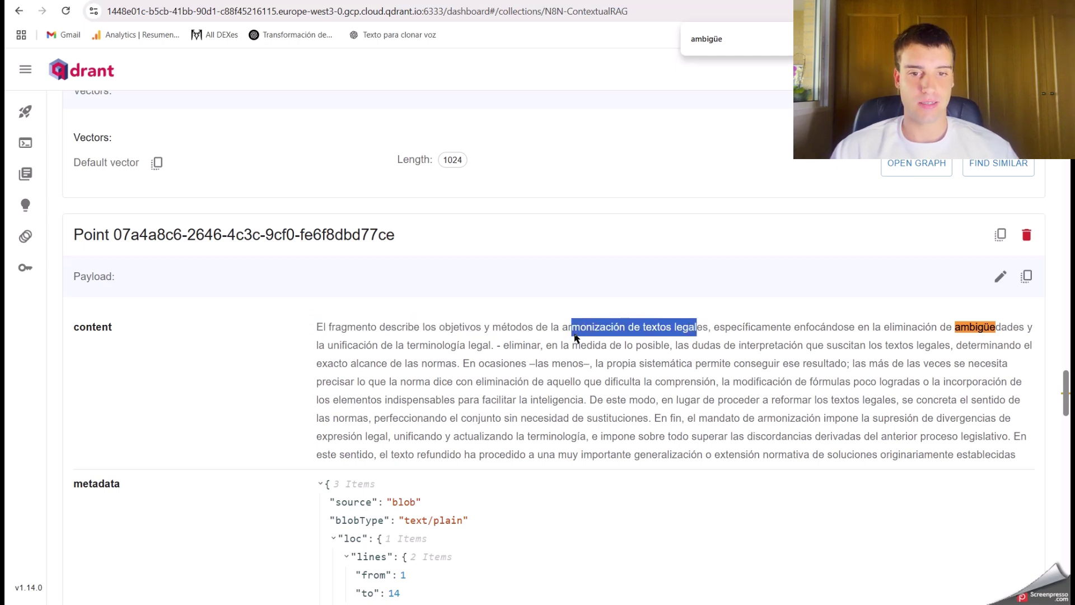
- Copy the word "armonización" from the point's context sentence and search the page for it
left_click(572, 330)
double_click(564, 329)
key("ctrl+c")
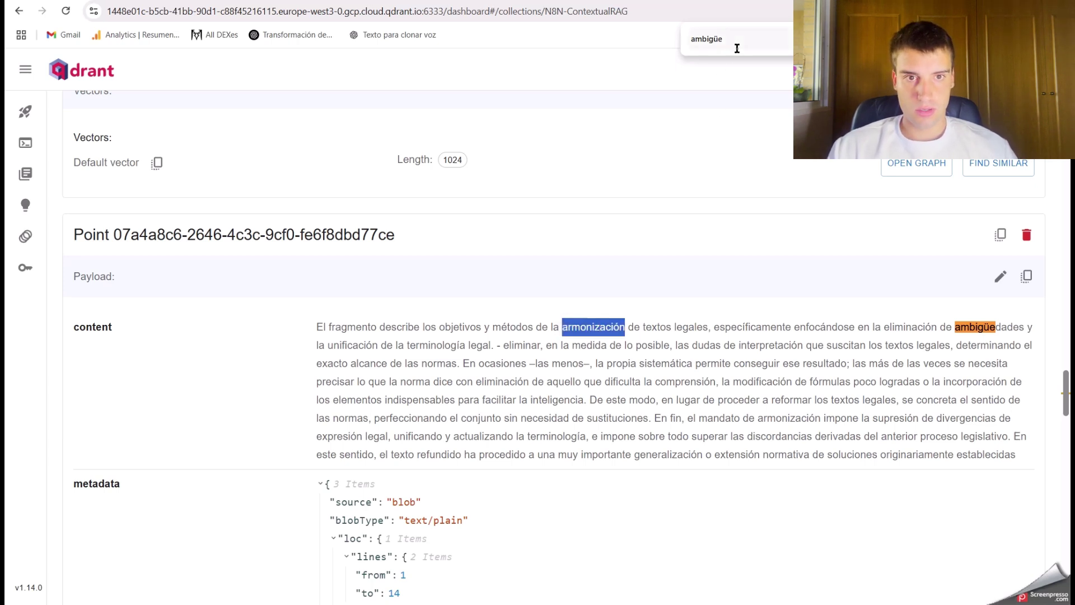
double_click(717, 40)
key("ctrl+v")
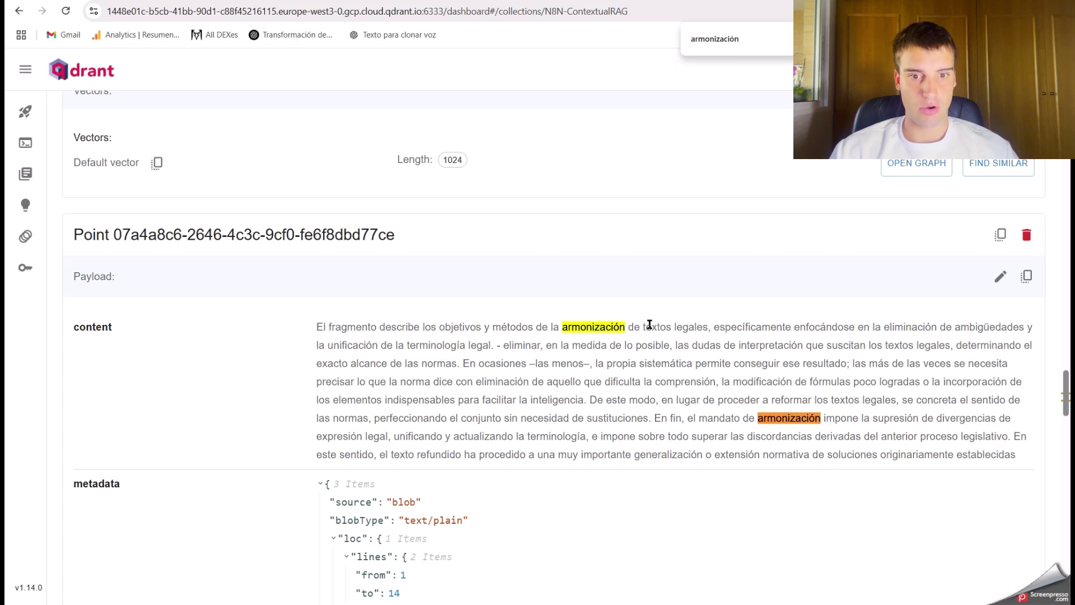
- Copy the phrase "textos legales" from the context sentence and search the page for it
left_click_drag(645, 326, 705, 328)
key("ctrl+c")
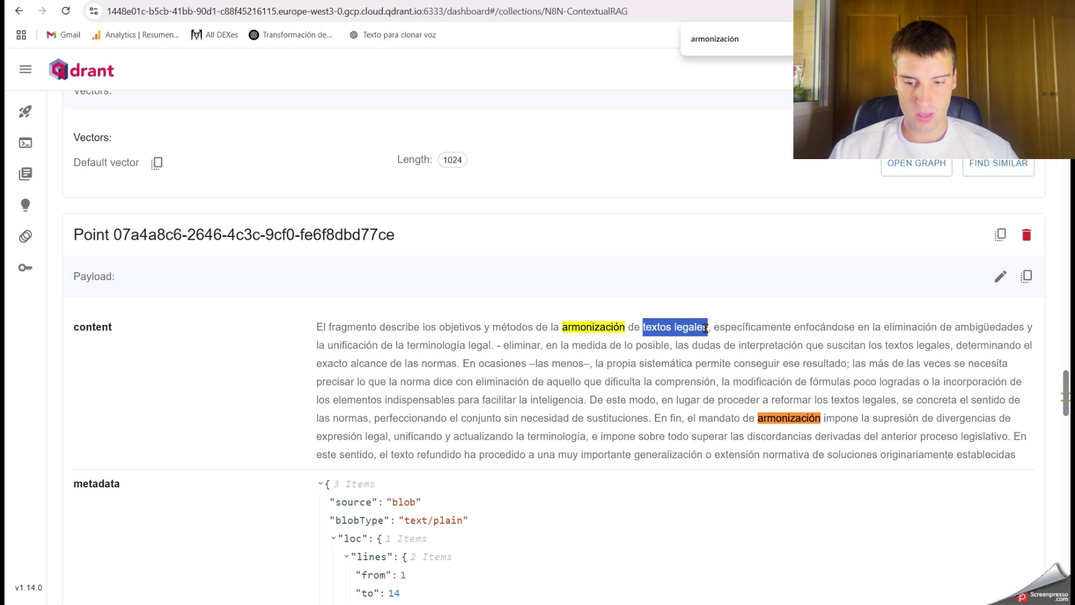
left_click(752, 49)
key("ctrl+a")
key("ctrl+v")
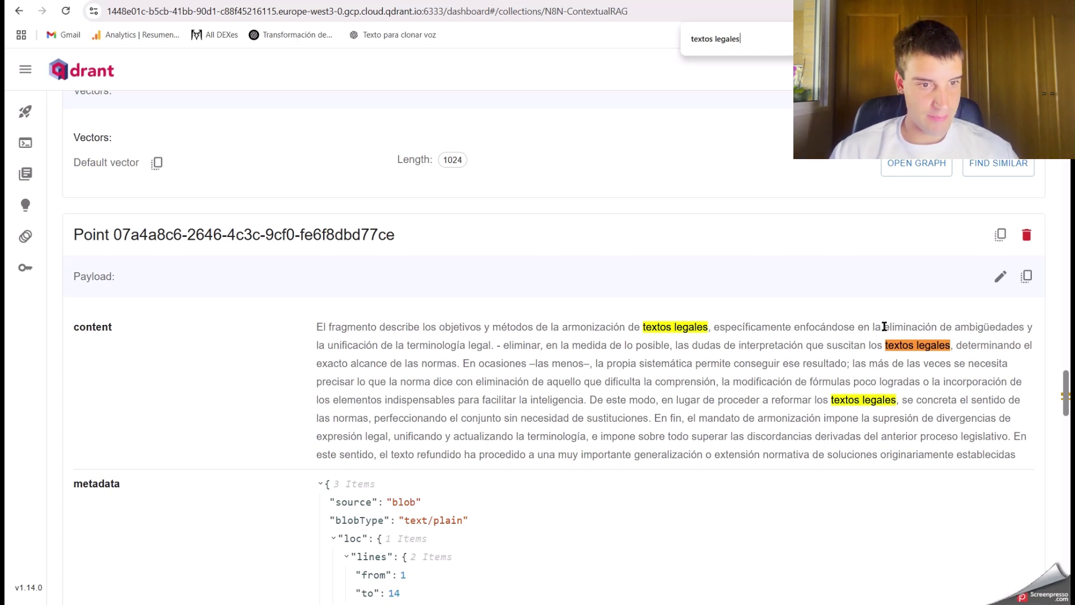
- Search the page for "ambigüedade" copied from the context sentence, and switch back to the n8n Contextual RAG workflow
left_click_drag(955, 327, 1021, 331)
key("ctrl+c")
key("ctrl+f")
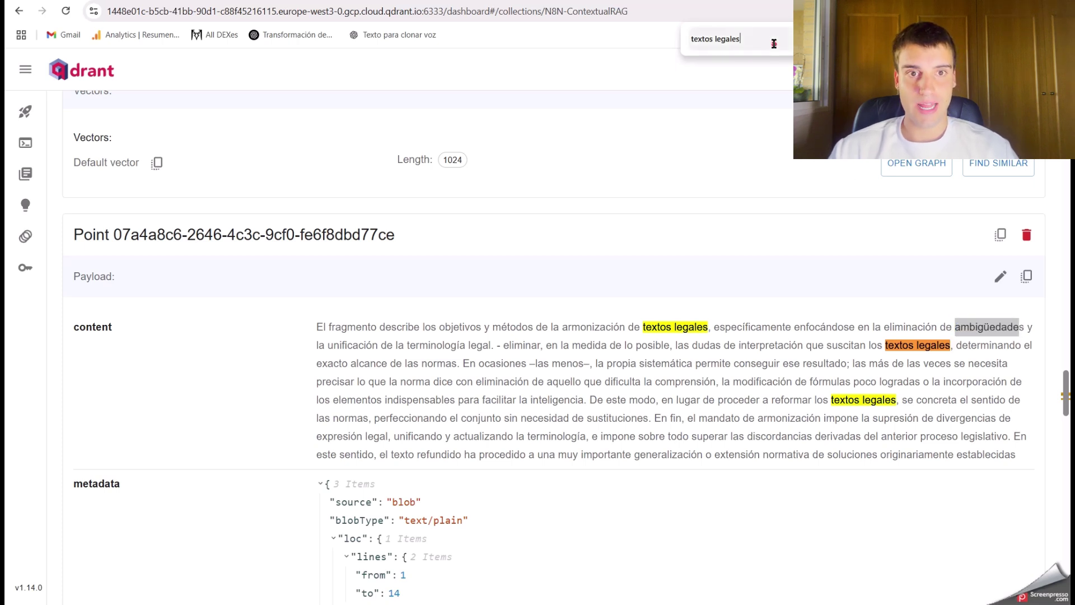
key("ctrl+v")
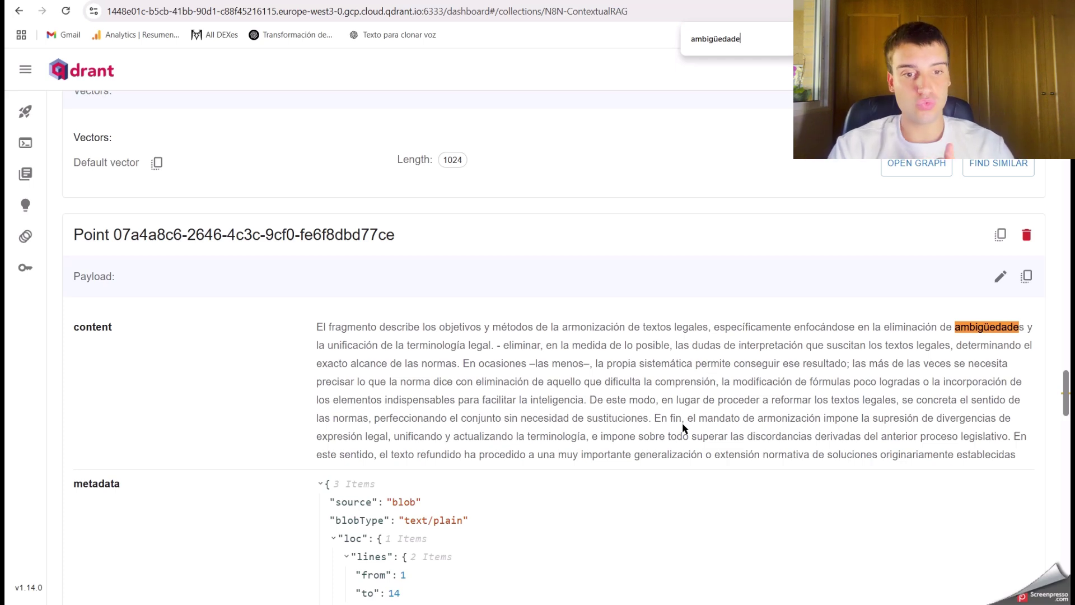
key("ctrl+Tab")
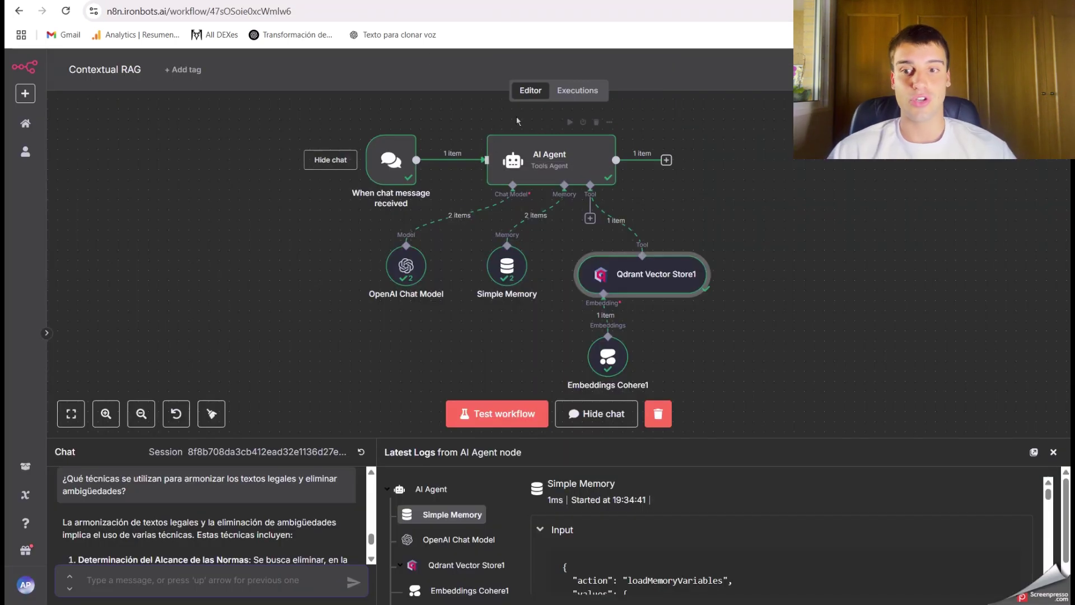
- Read the AI Agent's chat answer on the techniques for harmonising legal texts and eliminating ambiguities, from the question to its numbered techniques
scroll(112, 492, "up", 1)
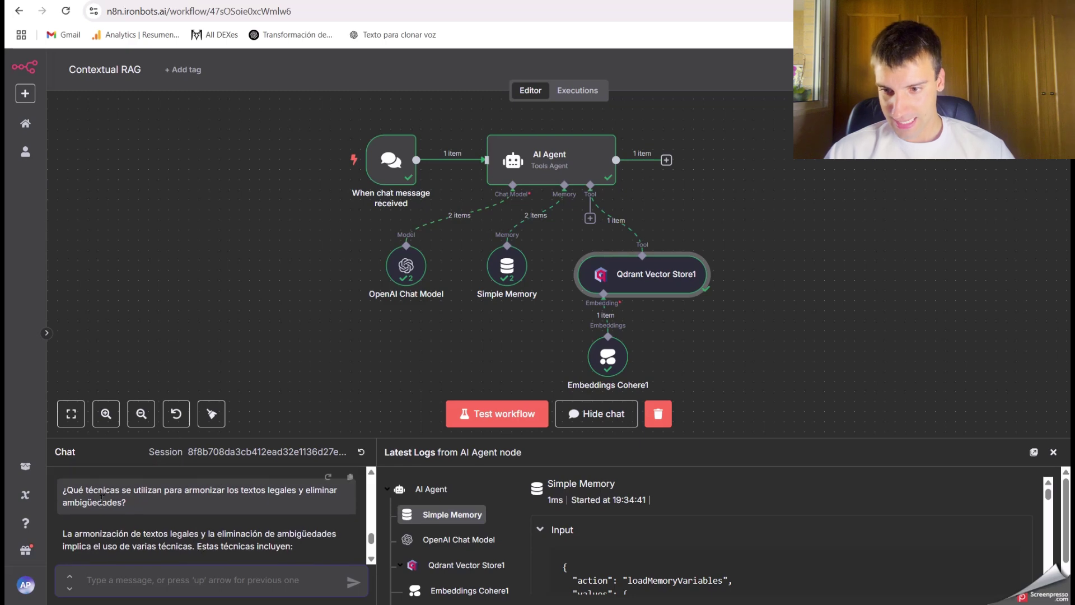
scroll(138, 491, "down", 1)
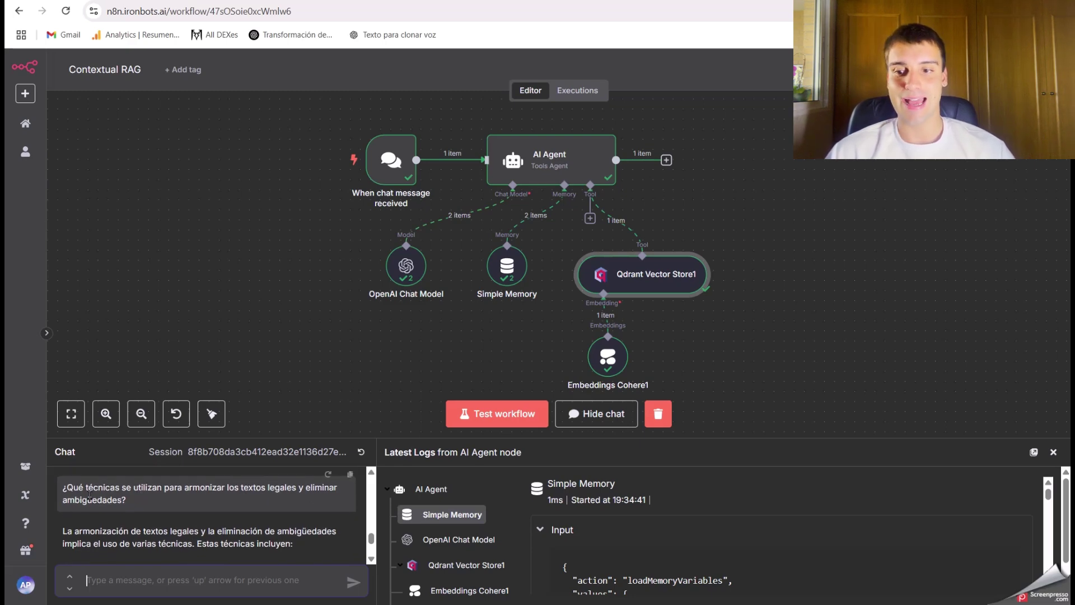
scroll(122, 501, "down", 1)
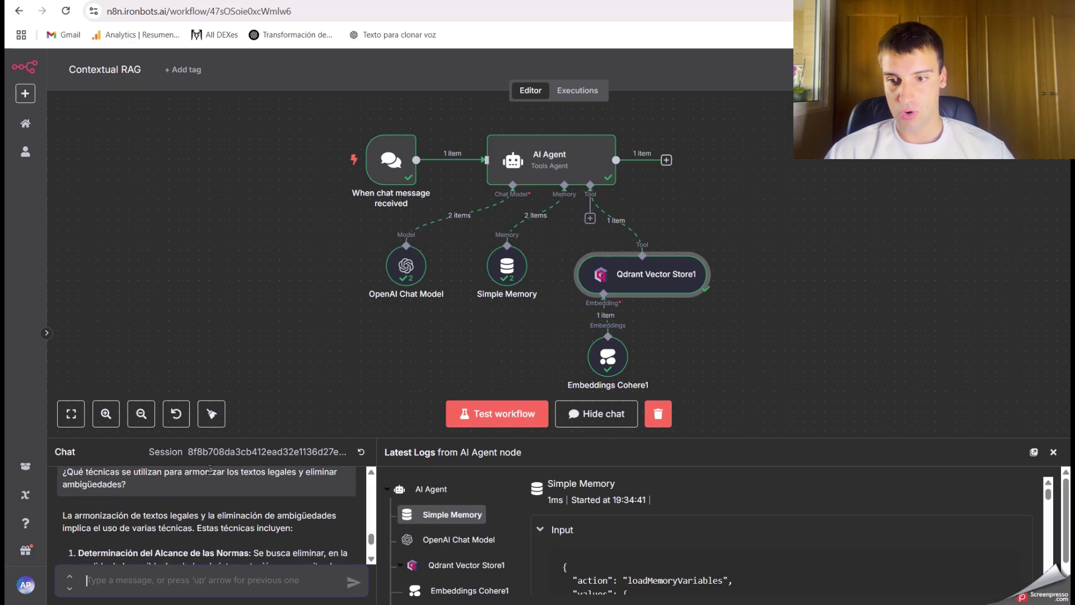
scroll(207, 509, "down", 2)
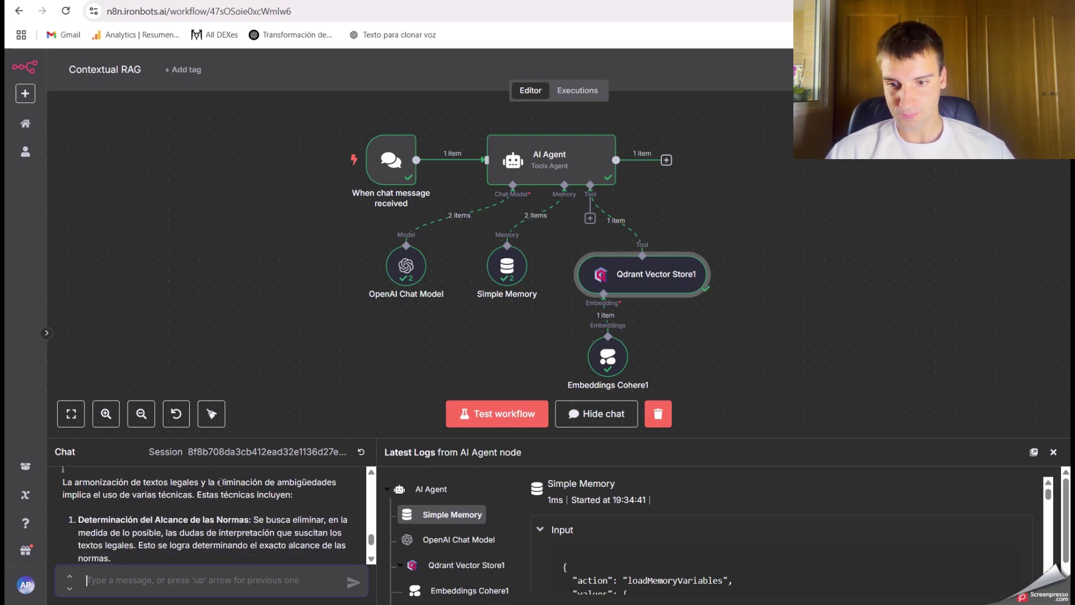
scroll(222, 482, "down", 1)
scroll(238, 485, "up", 1)
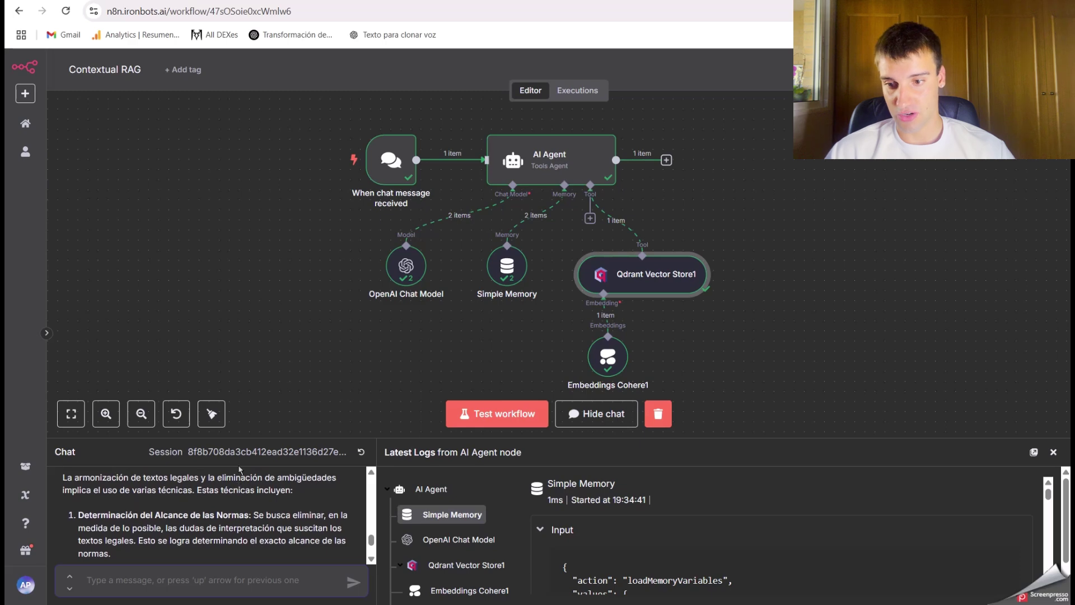
scroll(223, 510, "down", 2)
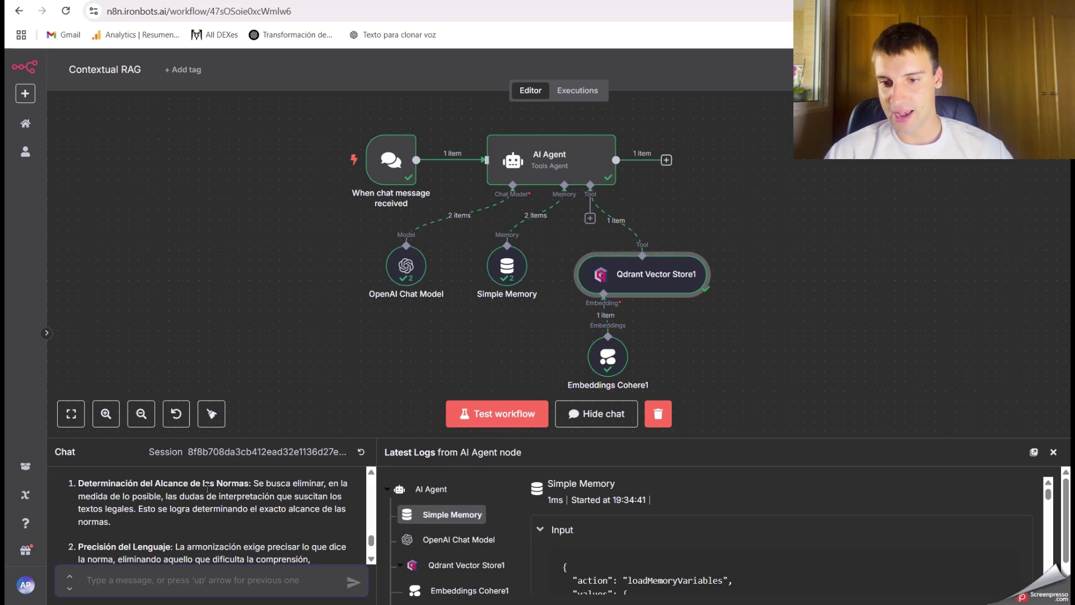
scroll(207, 487, "down", 1)
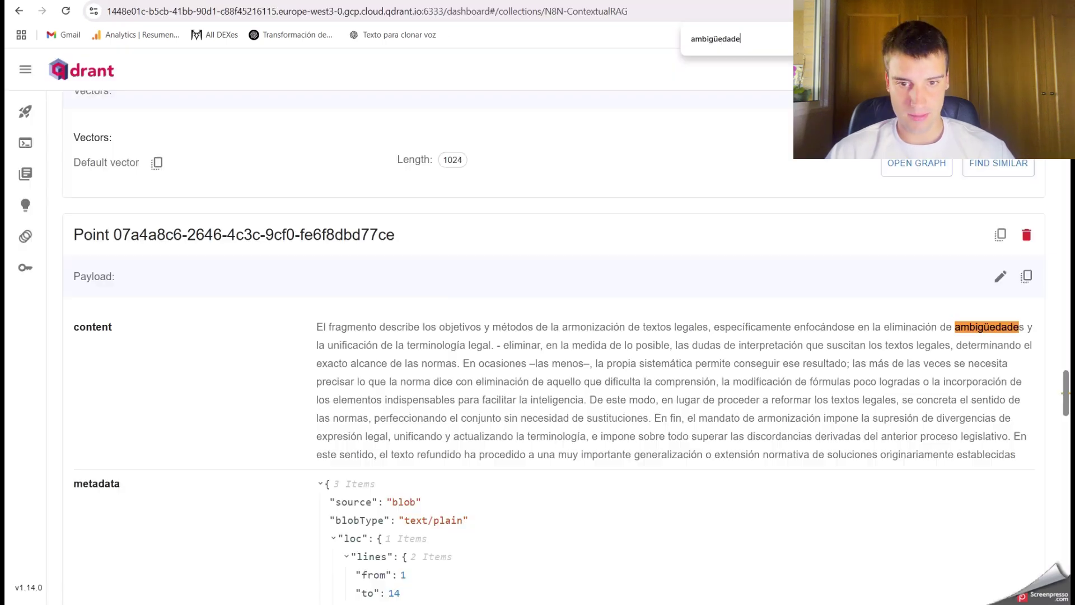
- In the Qdrant collection, highlight the harmonisation point's original passage on "dudas de interpretación", its generated context sentence and the word "ambigüedades"
left_click_drag(513, 346, 916, 348)
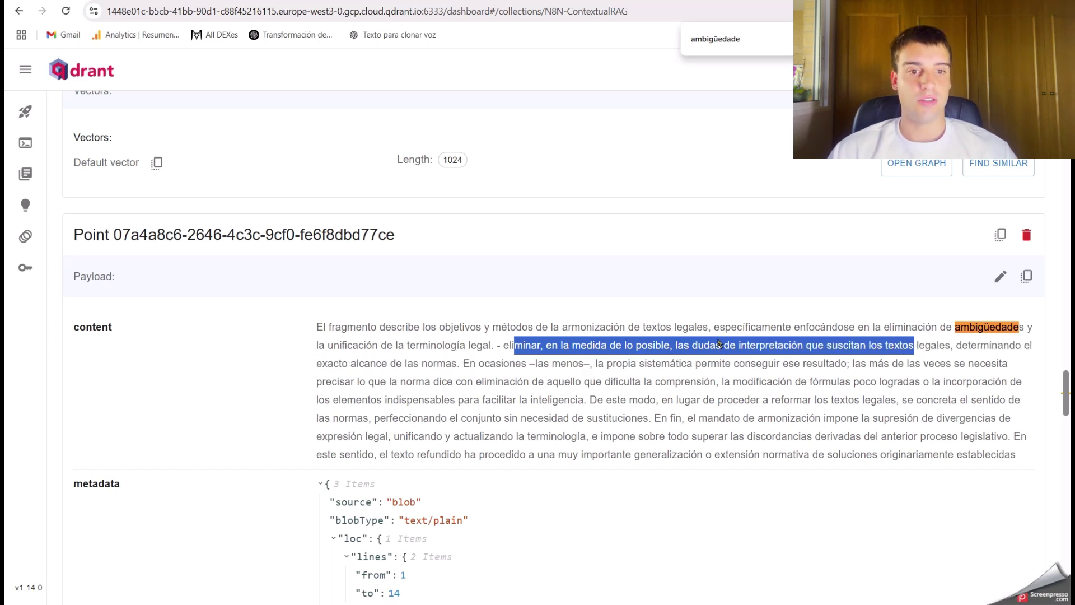
left_click(827, 324)
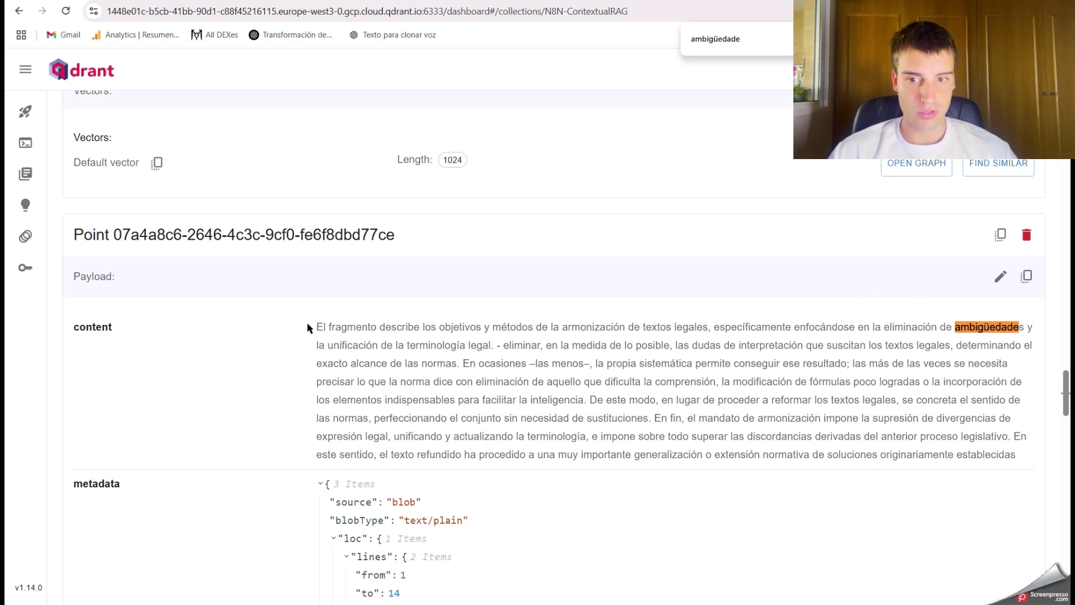
left_click_drag(315, 326, 496, 350)
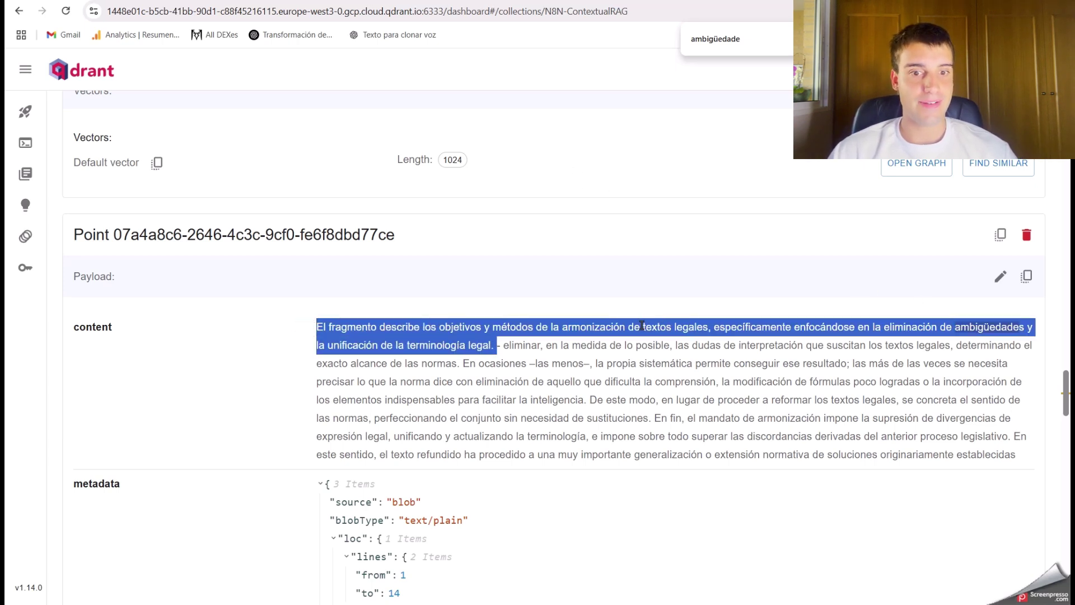
left_click(780, 414)
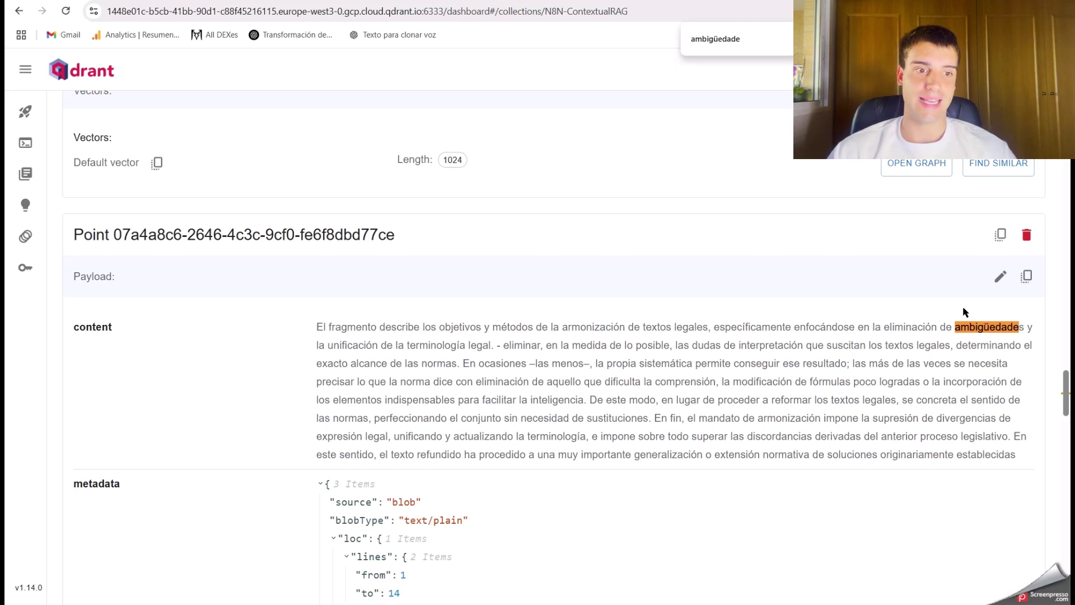
double_click(977, 327)
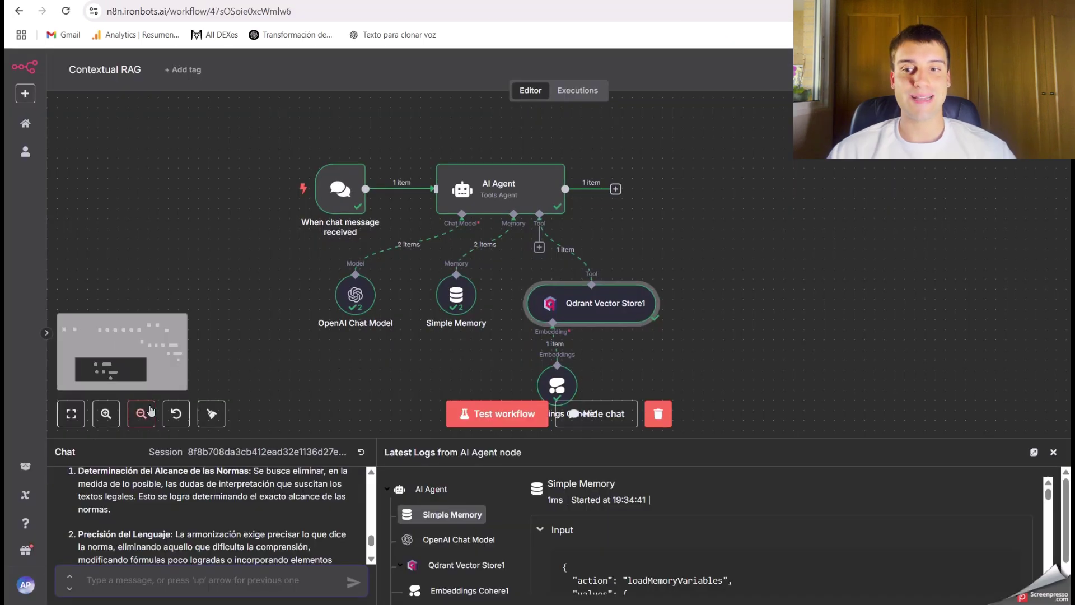
- Switch back to the n8n Contextual RAG workflow and review the whole canvas, covering the HTTP Request nodes, indexing pipeline and AI Agent branch
left_click(141, 414)
left_click(141, 413)
scroll(511, 217, "up", 5)
scroll(510, 217, "up", 3)
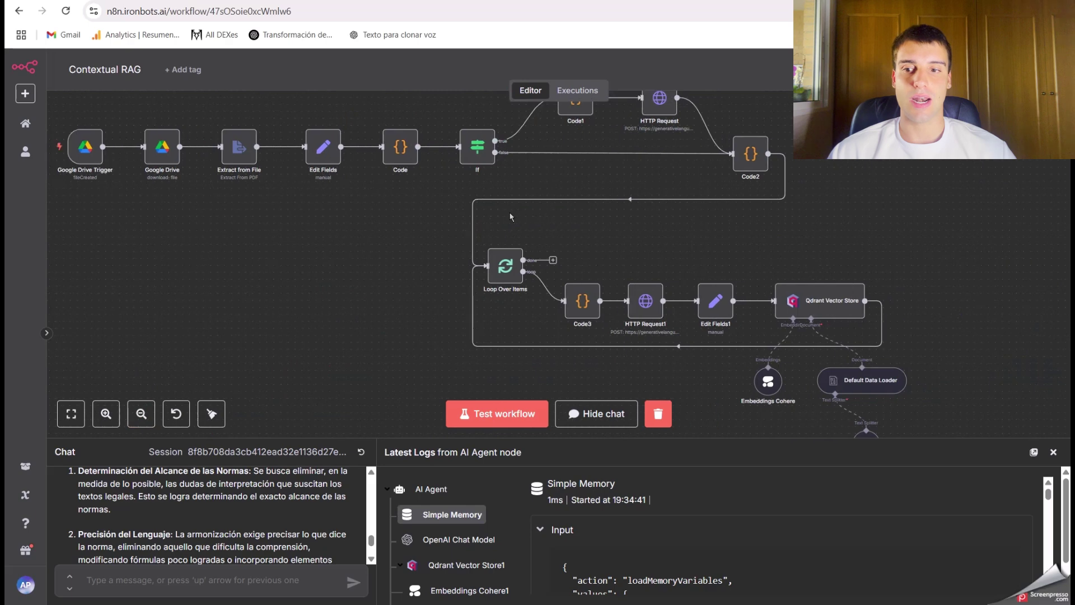
left_click(141, 413)
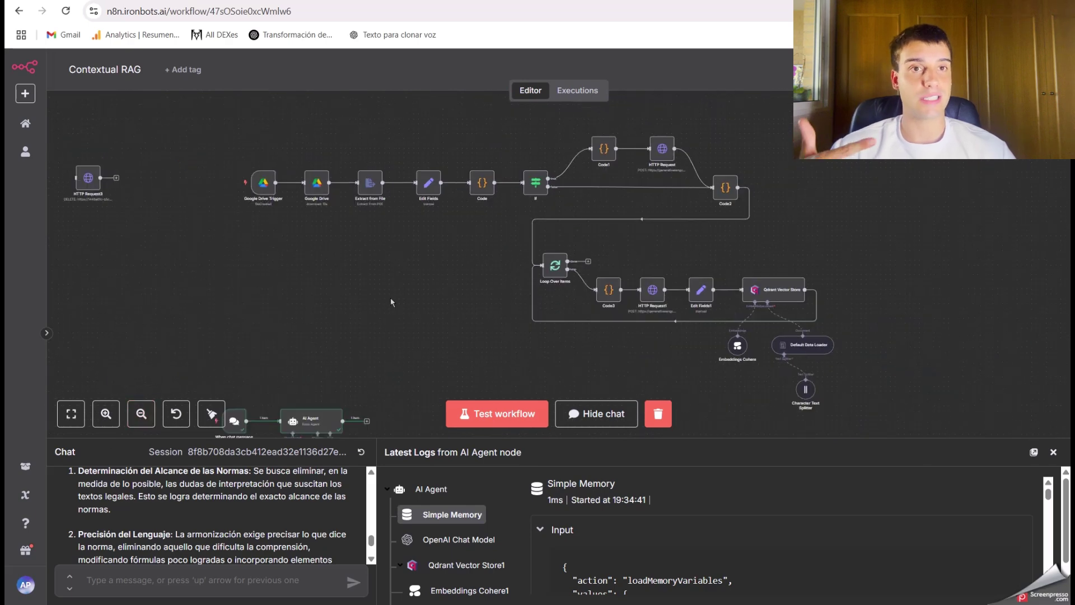
scroll(391, 302, "left", 5)
scroll(391, 303, "down", 3)
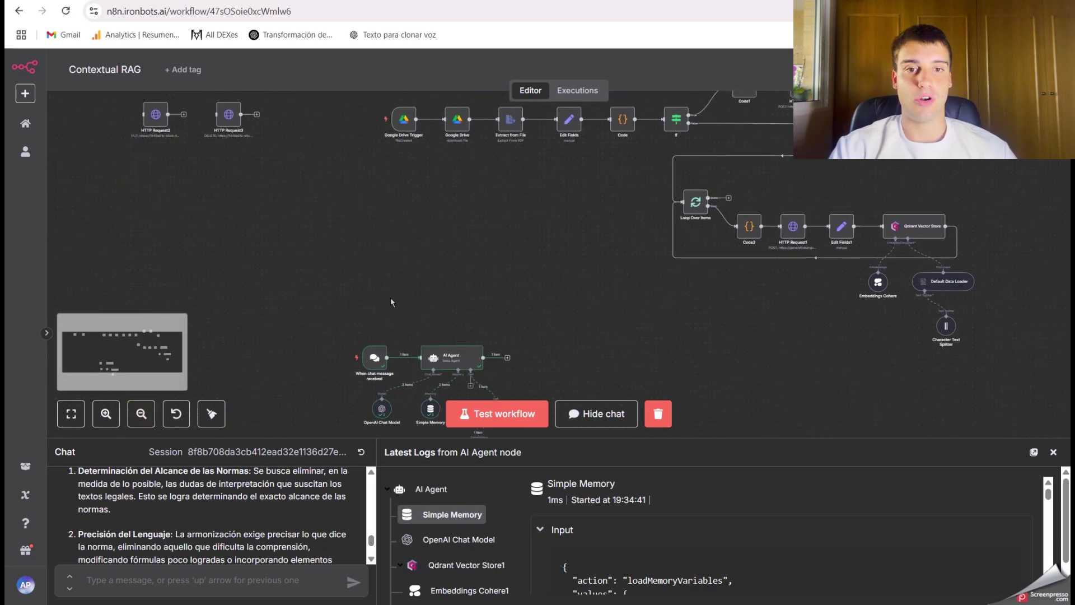
scroll(390, 303, "up", 1)
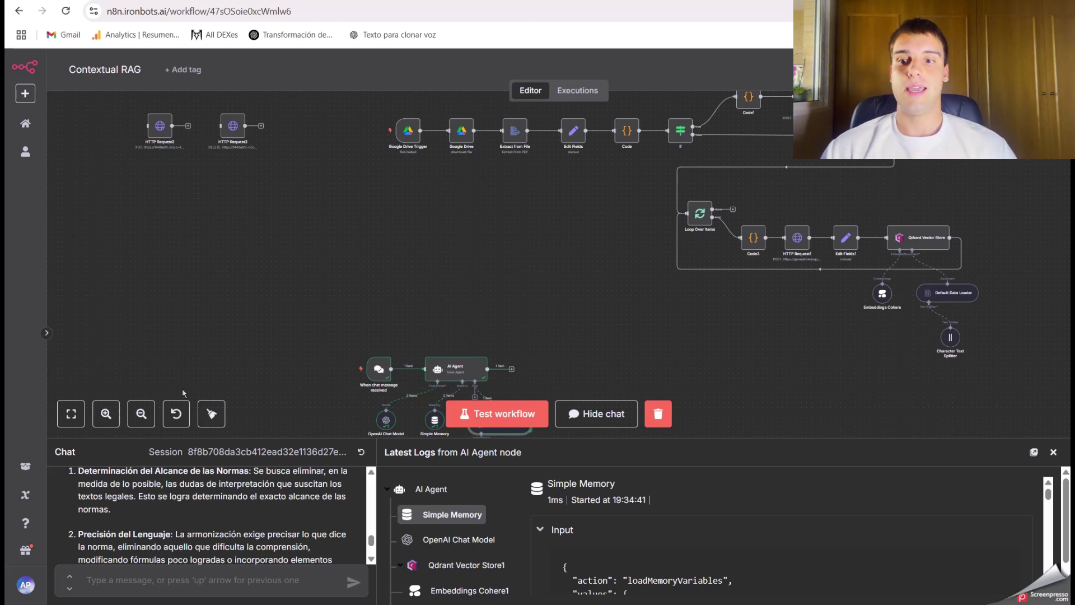
scroll(290, 337, "up", 1)
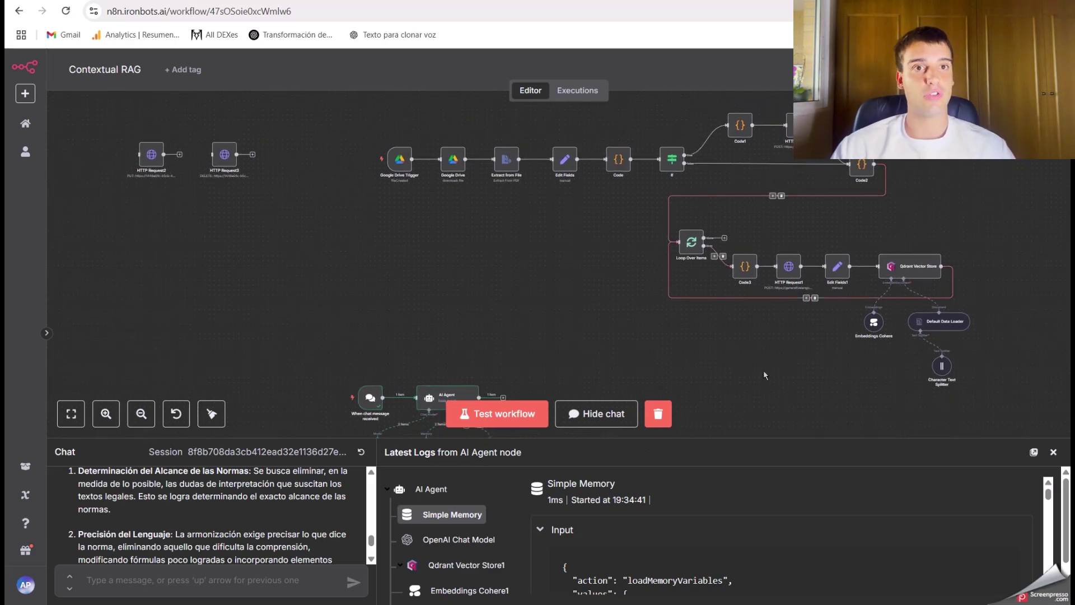
scroll(615, 271, "up", 1)
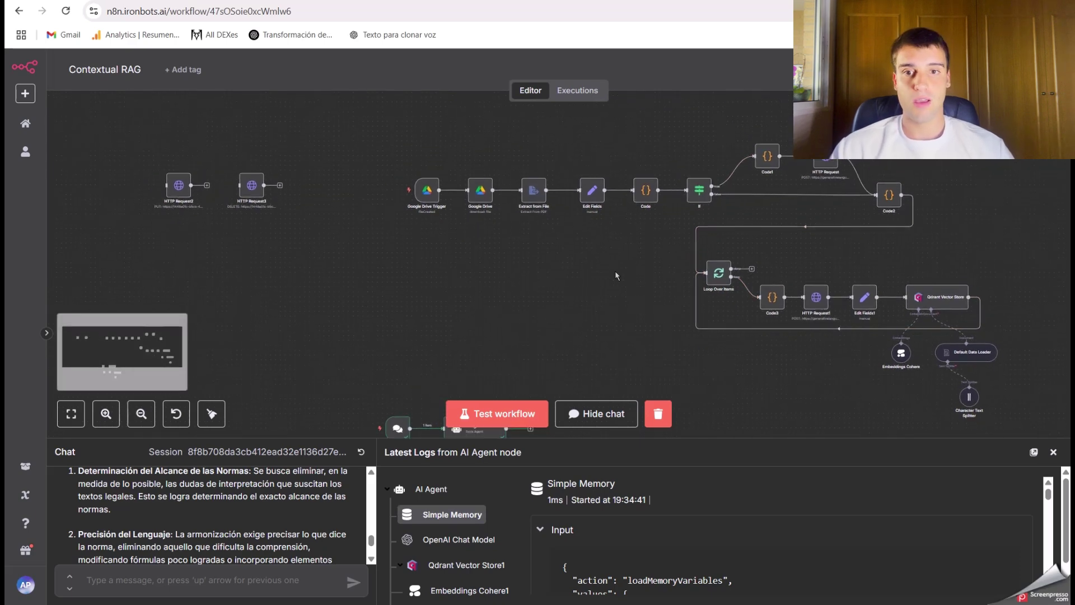
scroll(615, 271, "right", 2)
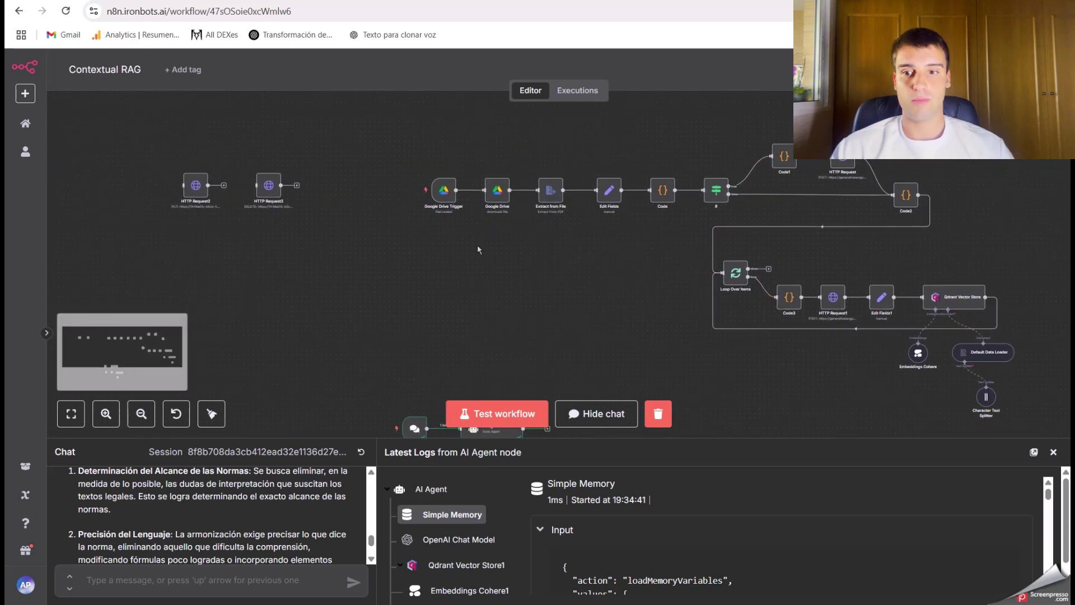
left_click(141, 414)
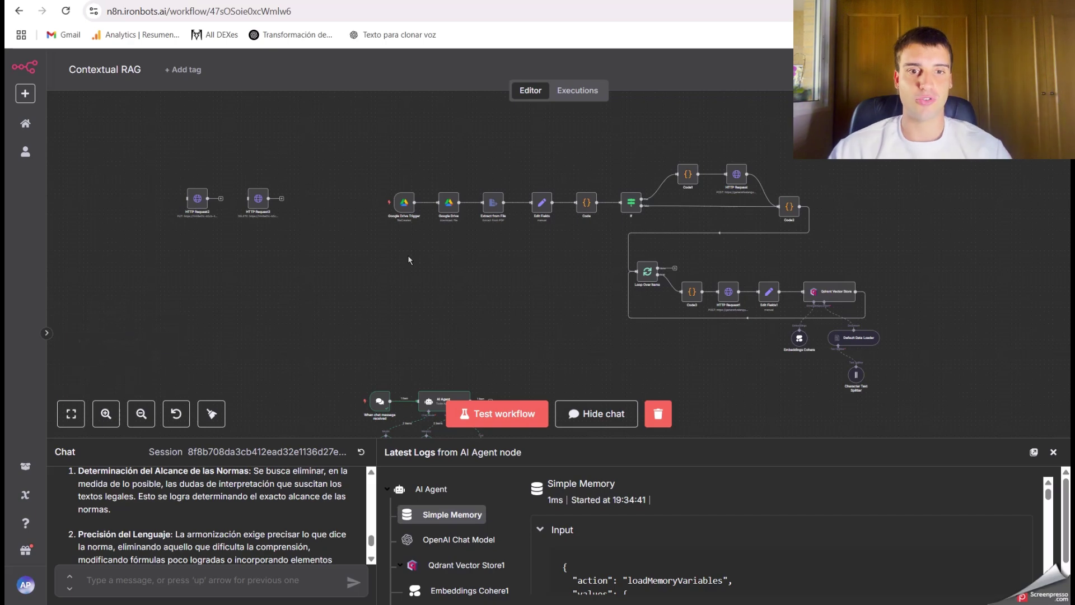
scroll(563, 255, "right", 2)
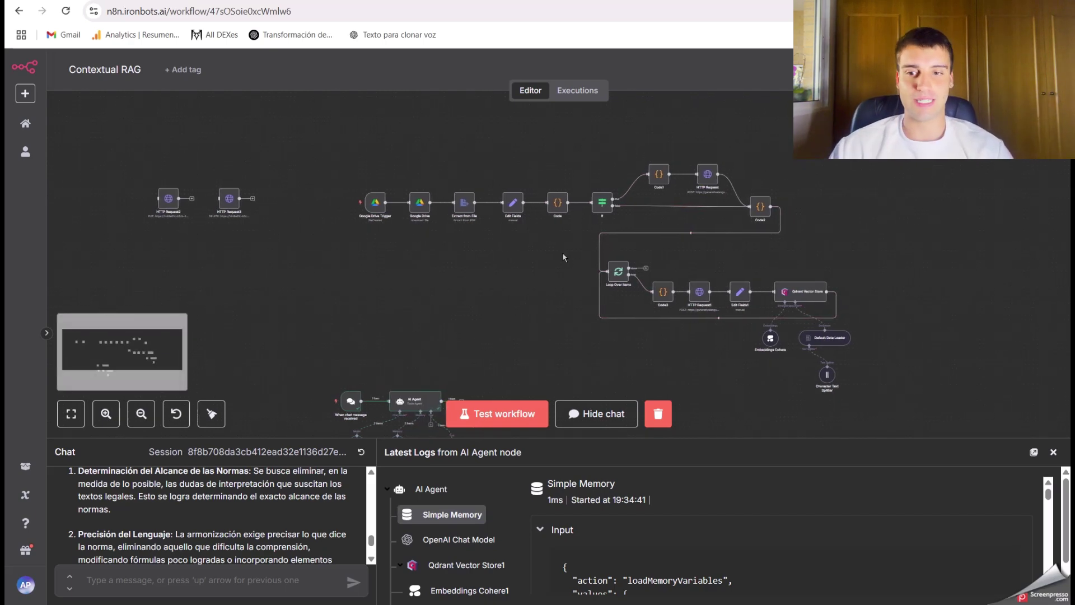
scroll(376, 300, "up", 2)
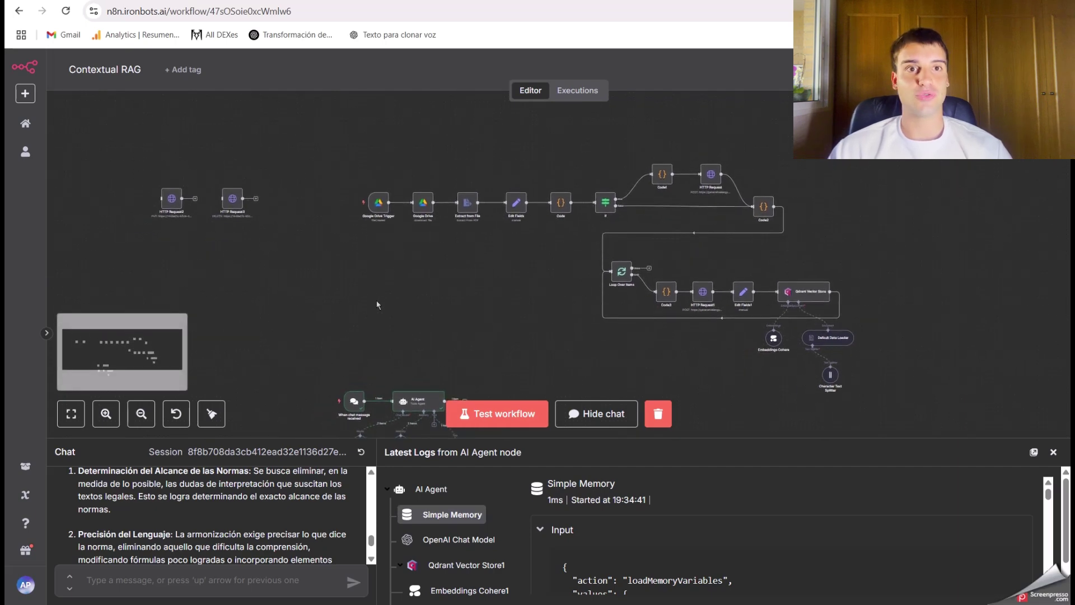